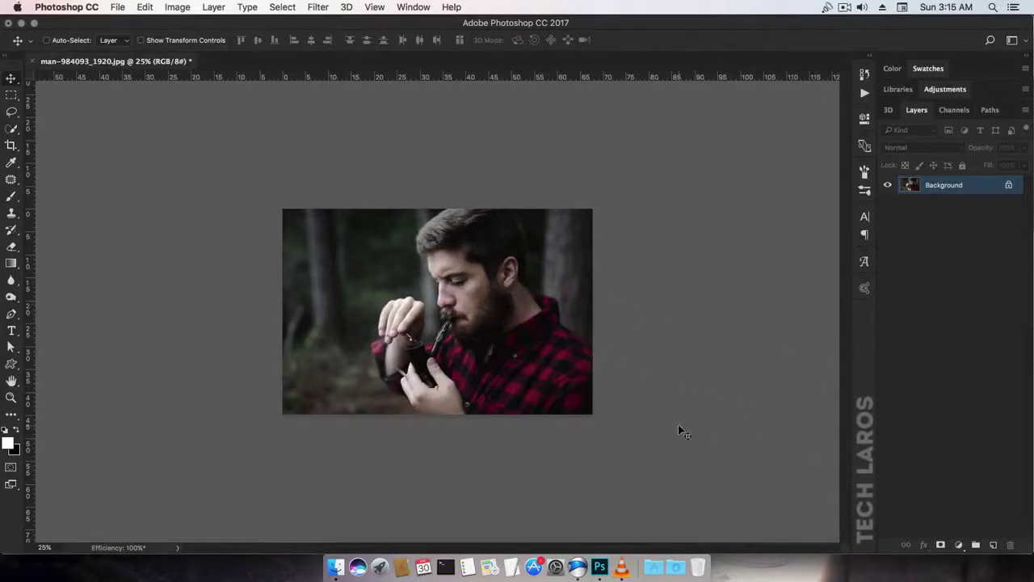
# Step: Add a Gradient Fill layer above the background using the default black foreground, with Reverse enabled and the Radial style
pyautogui.press('d')
pyautogui.click(959, 545)
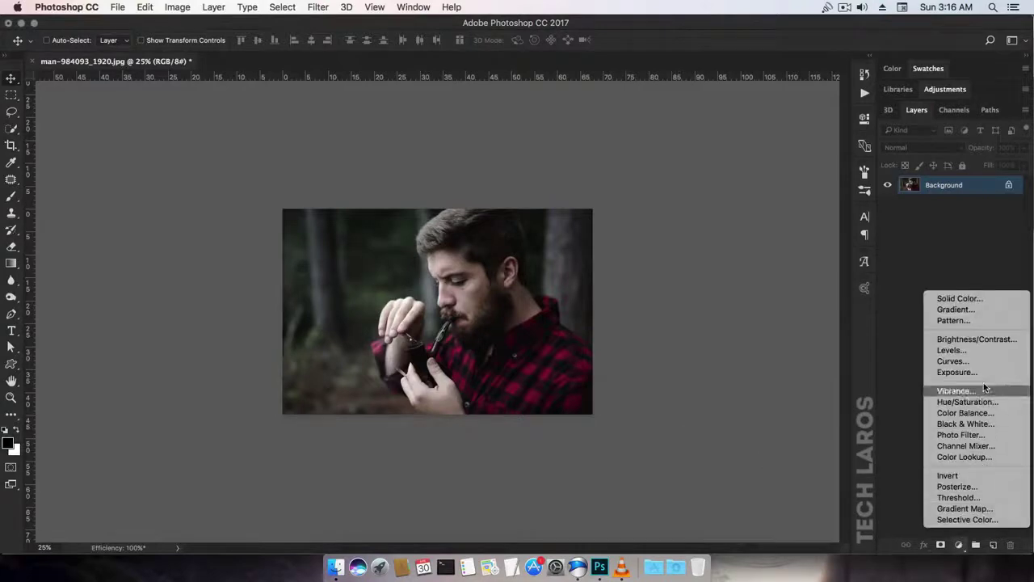
pyautogui.click(966, 310)
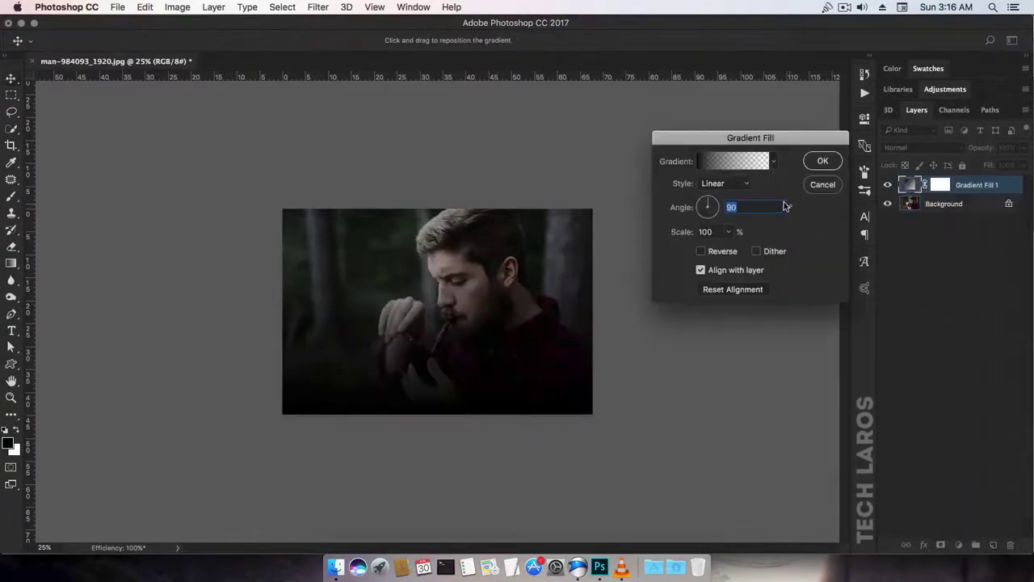
pyautogui.click(714, 253)
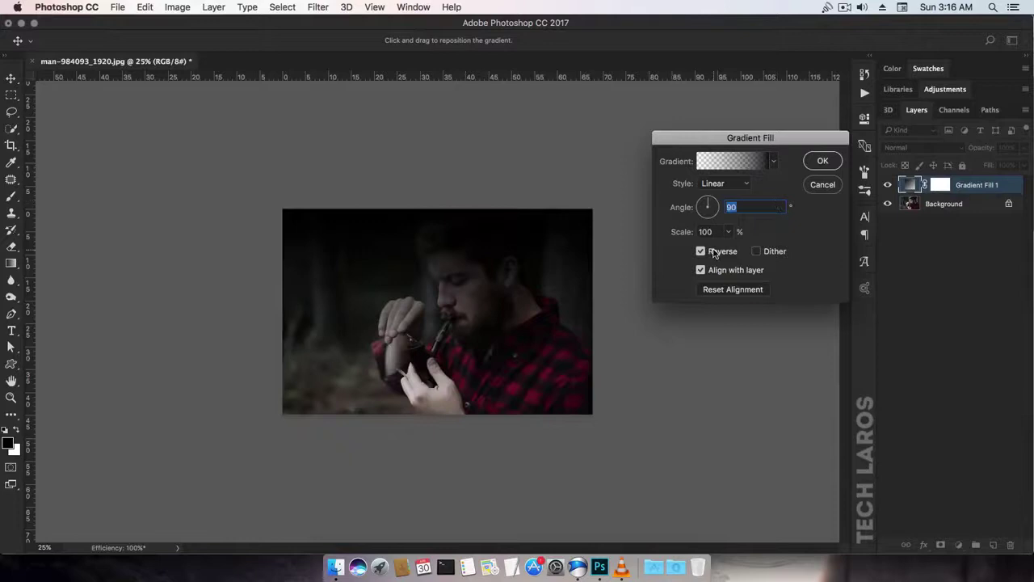
pyautogui.click(727, 183)
pyautogui.click(736, 194)
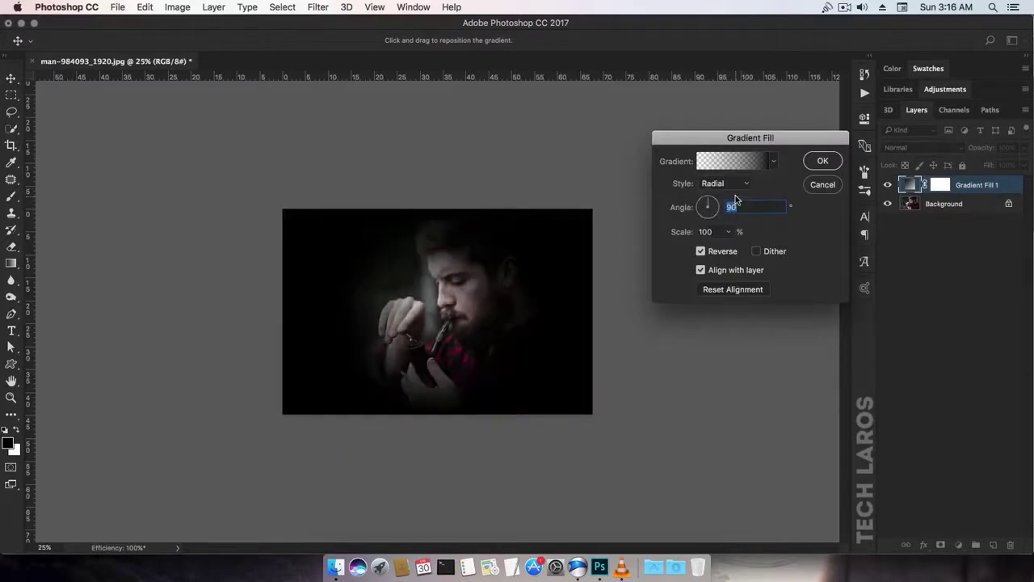
pyautogui.click(822, 162)
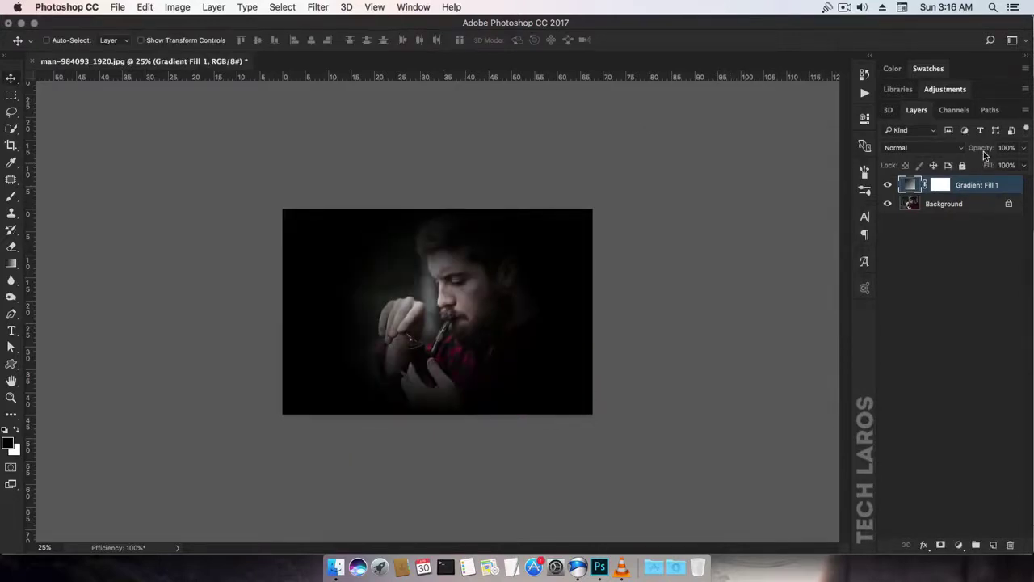
# Step: Increase the scale of the radial gradient fill so the dark vignette moves outward from the man
pyautogui.doubleClick(911, 187)
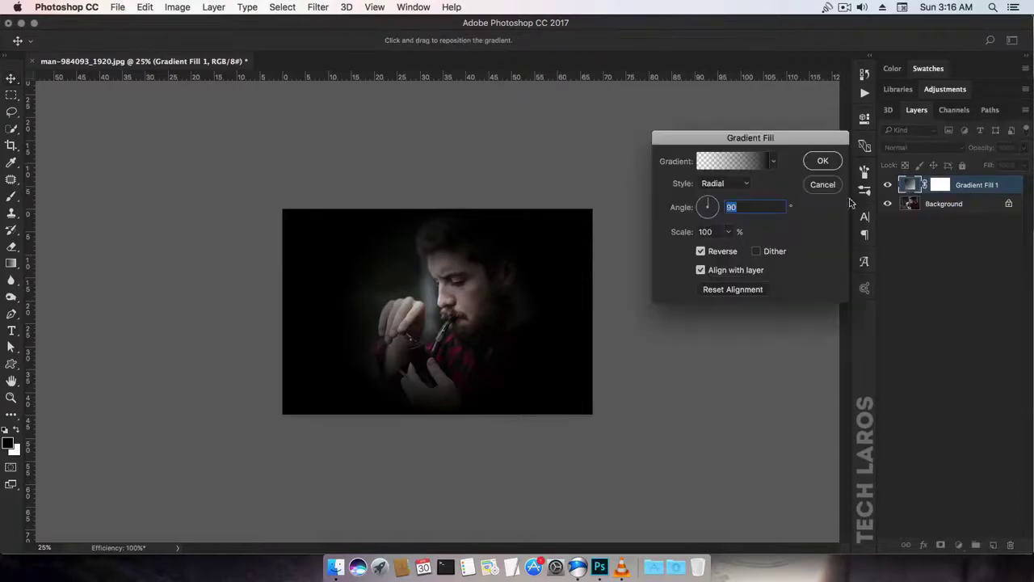
pyautogui.moveTo(685, 234); pyautogui.dragTo(714, 232)
pyautogui.click(822, 161)
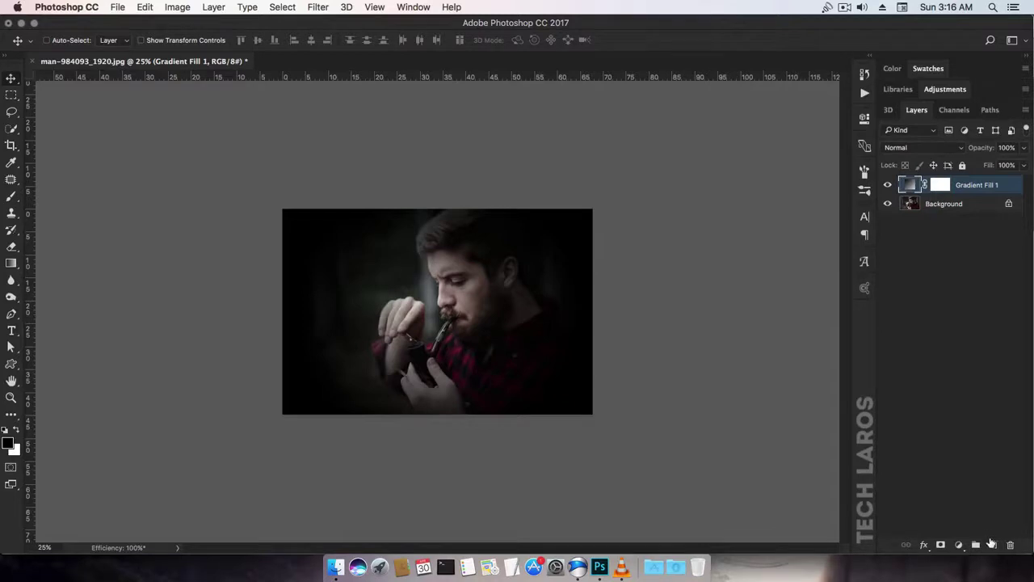
# Step: Create a layer group above the gradient fill and name it "smoke base"
pyautogui.click(976, 546)
pyautogui.doubleClick(937, 184)
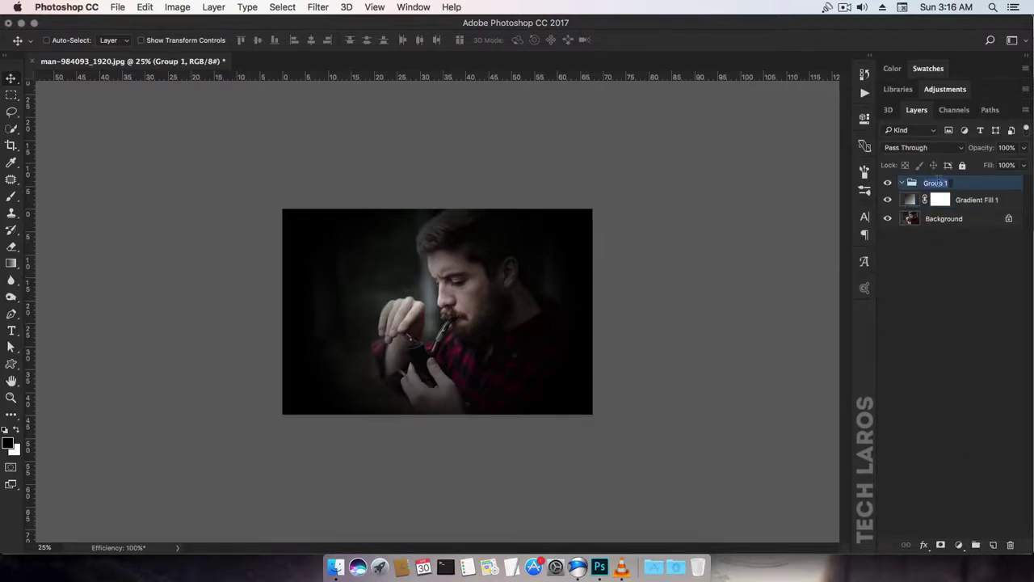
pyautogui.write('smoke base')
pyautogui.press('Return')
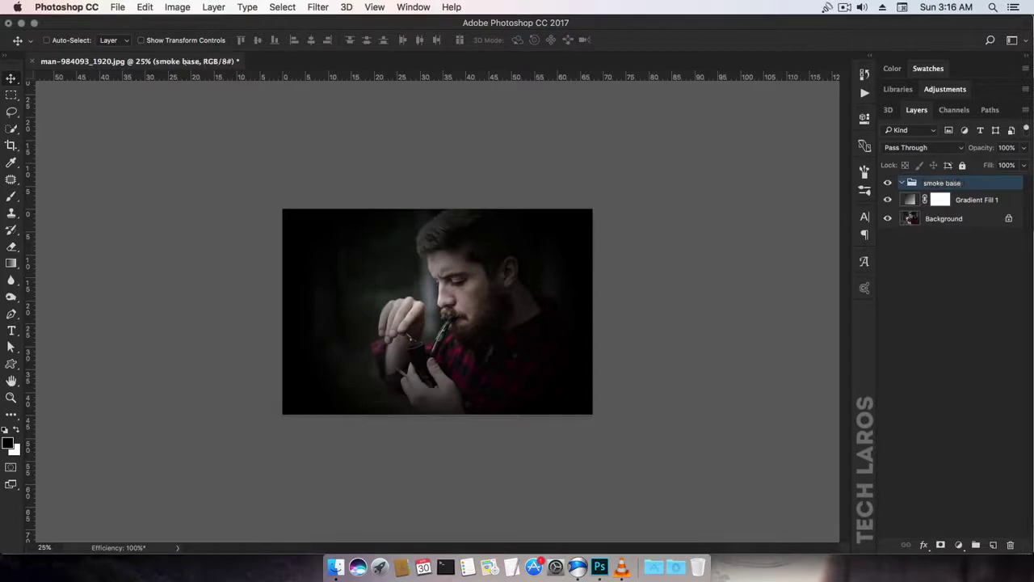
# Step: Add a new empty layer inside the smoke base group and name it "smoke1"
pyautogui.click(994, 545)
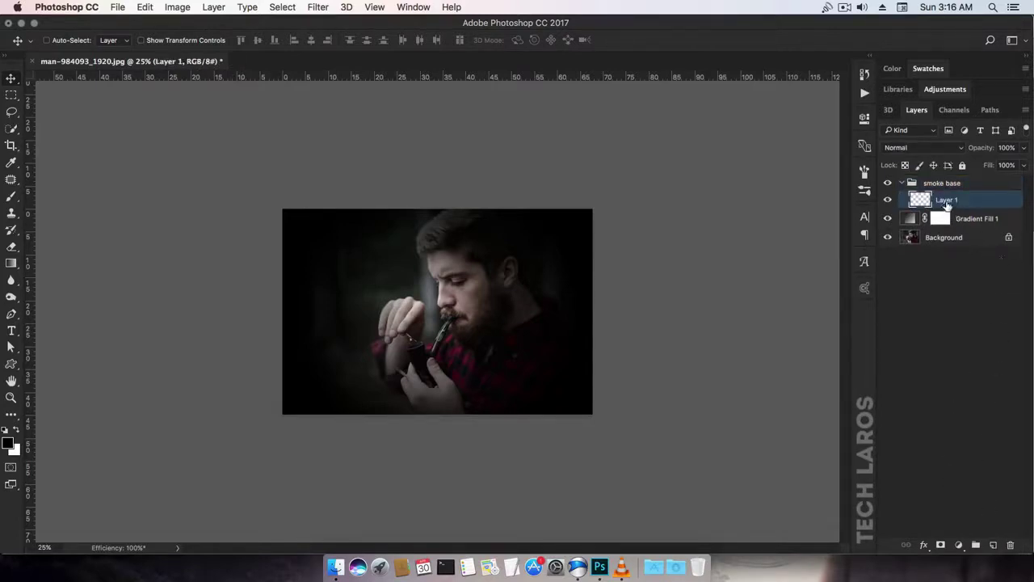
pyautogui.doubleClick(947, 201)
pyautogui.write('smoke1')
pyautogui.press('Return')
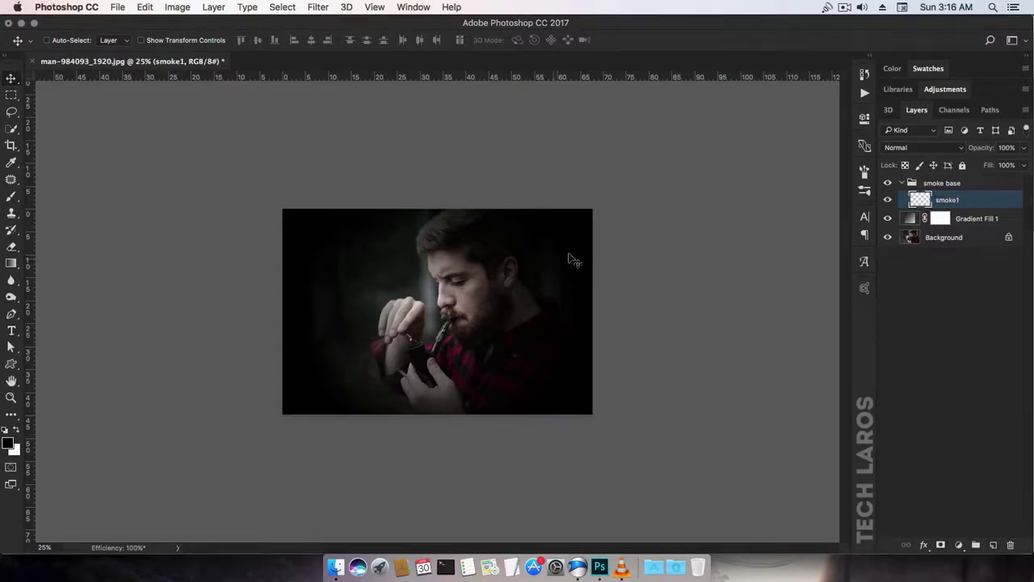
# Step: Activate the Brush tool and choose the 1488 px smoke brush preset
pyautogui.click(12, 198)
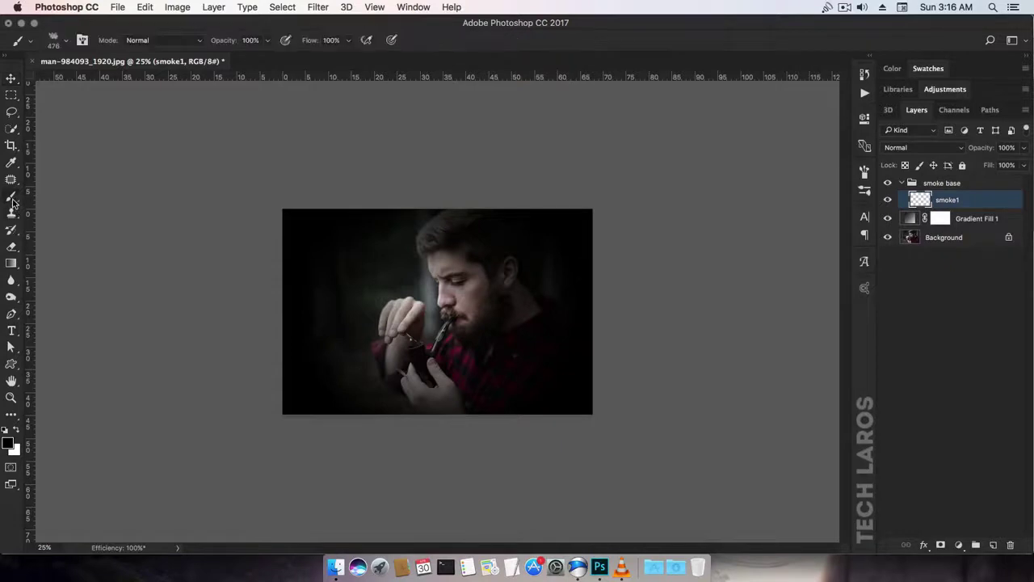
pyautogui.rightClick(356, 268)
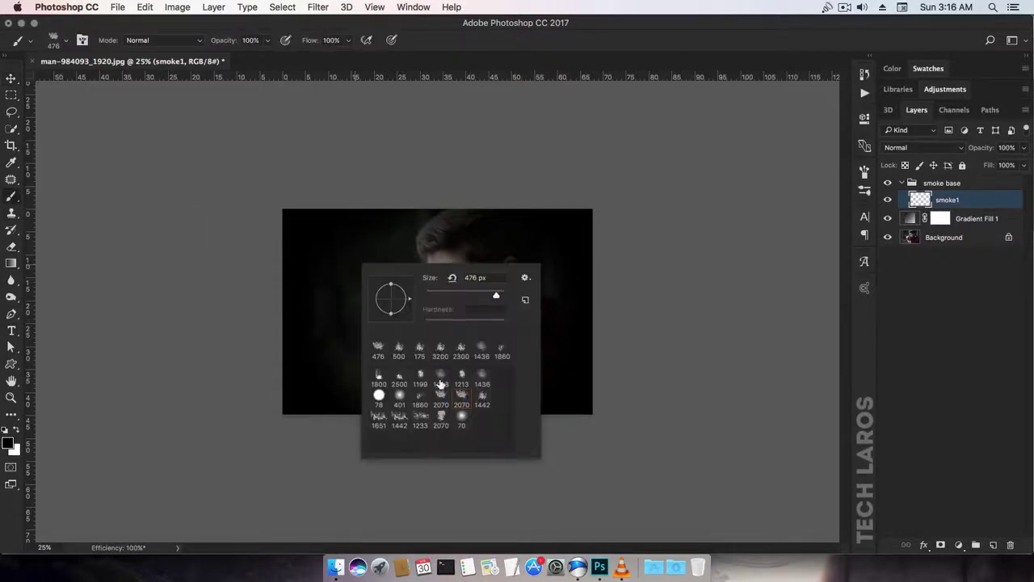
pyautogui.click(441, 395)
pyautogui.click(440, 383)
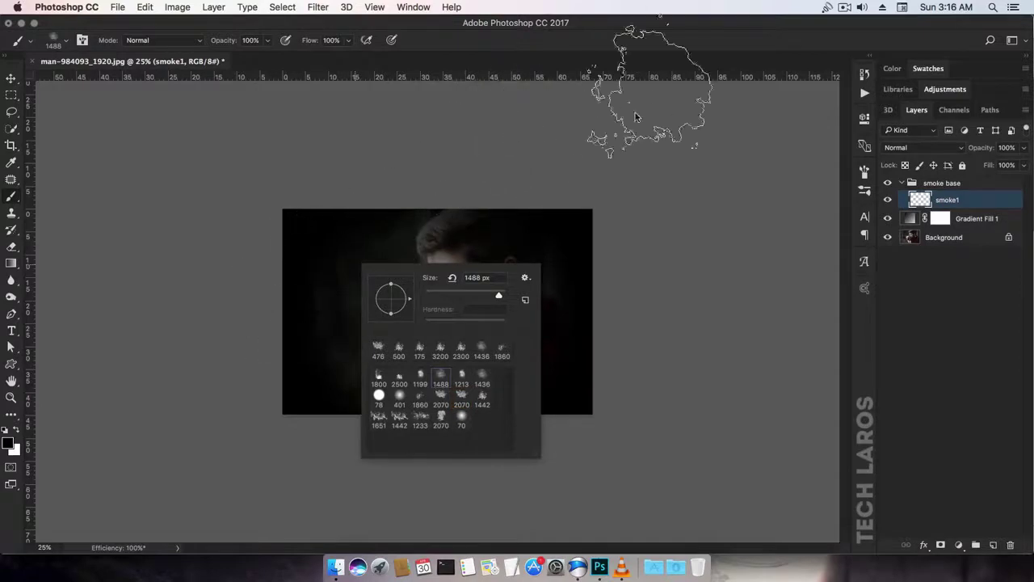
pyautogui.click(600, 40)
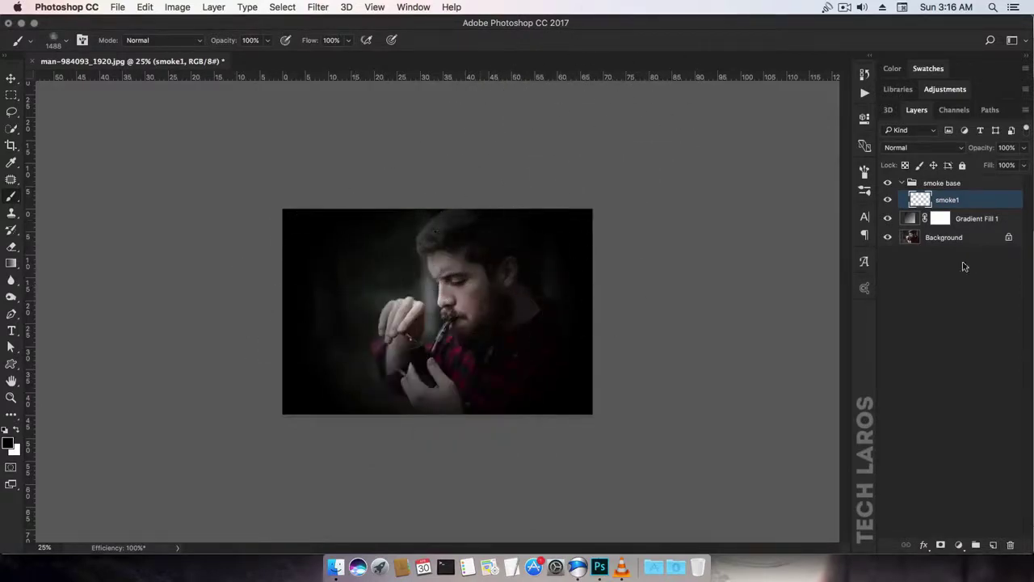
# Step: Rename the smoke1 layer to "smoke1 big"
pyautogui.doubleClick(949, 200)
pyautogui.click(956, 200)
pyautogui.write('1')
pyautogui.doubleClick(959, 199)
pyautogui.click(960, 200)
pyautogui.press('Return')
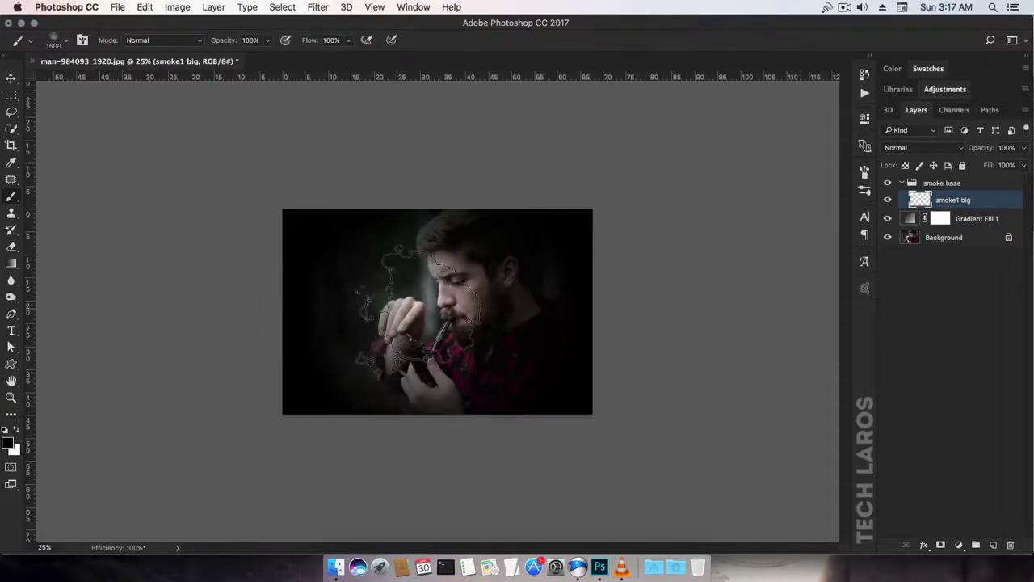
# Step: Enlarge the smoke brush to 1800 px, make white the foreground colour, and stamp smoke once over the man's hands and face
pyautogui.press(']')
pyautogui.press(']')
pyautogui.press(']')
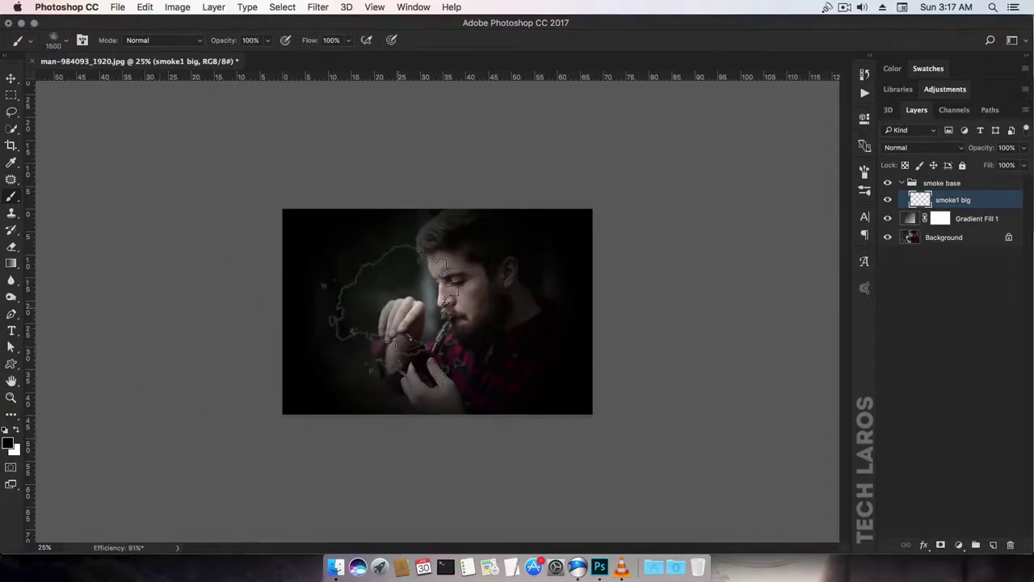
pyautogui.press(']')
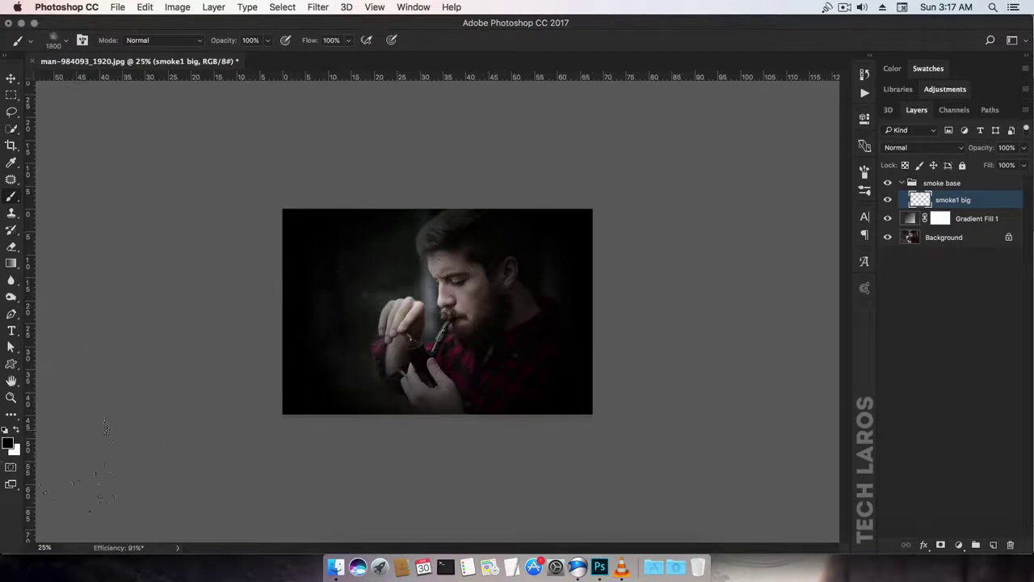
pyautogui.click(16, 430)
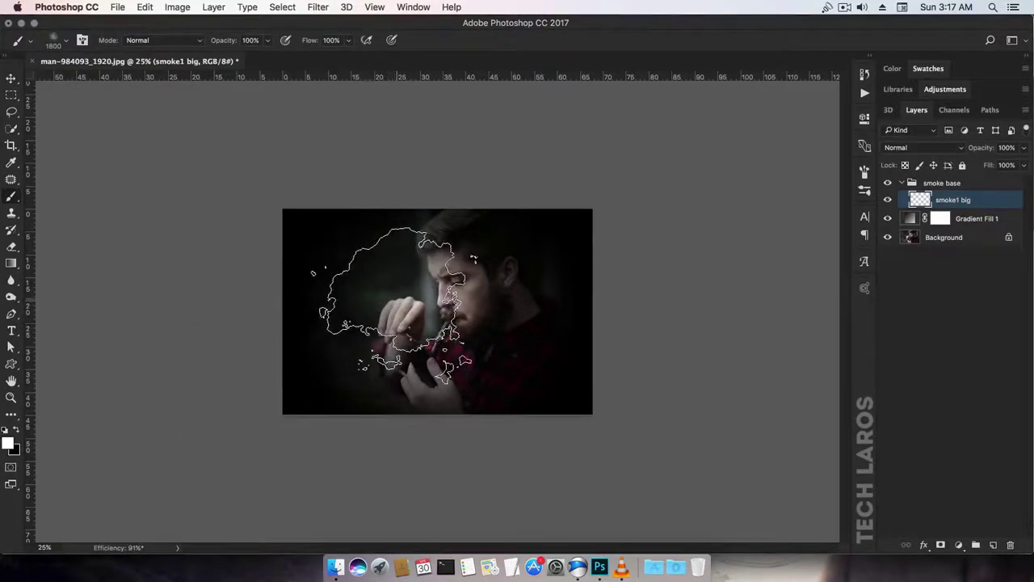
pyautogui.click(395, 306)
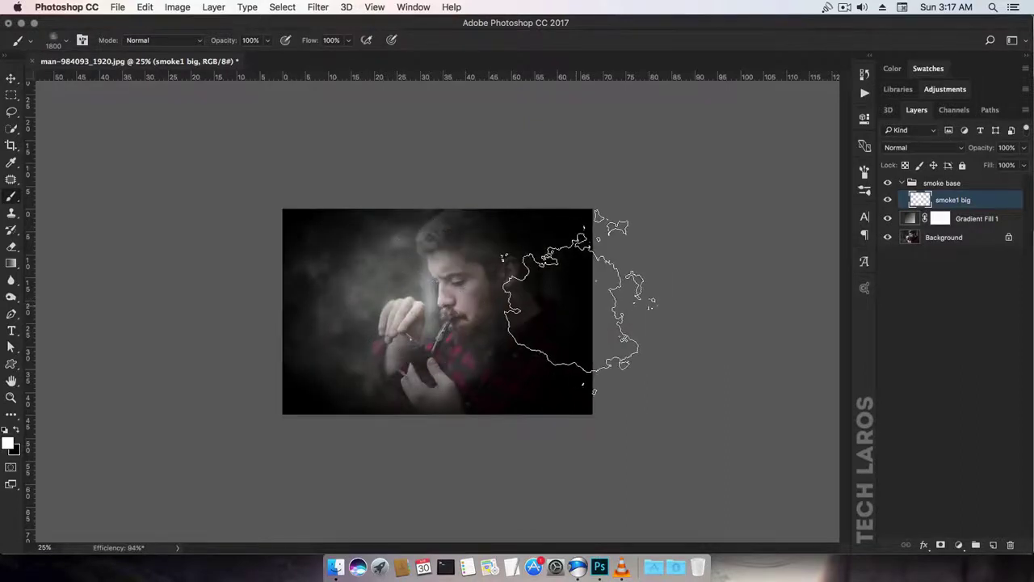
# Step: Convert the smoke1 big layer to a smart object
pyautogui.press('v')
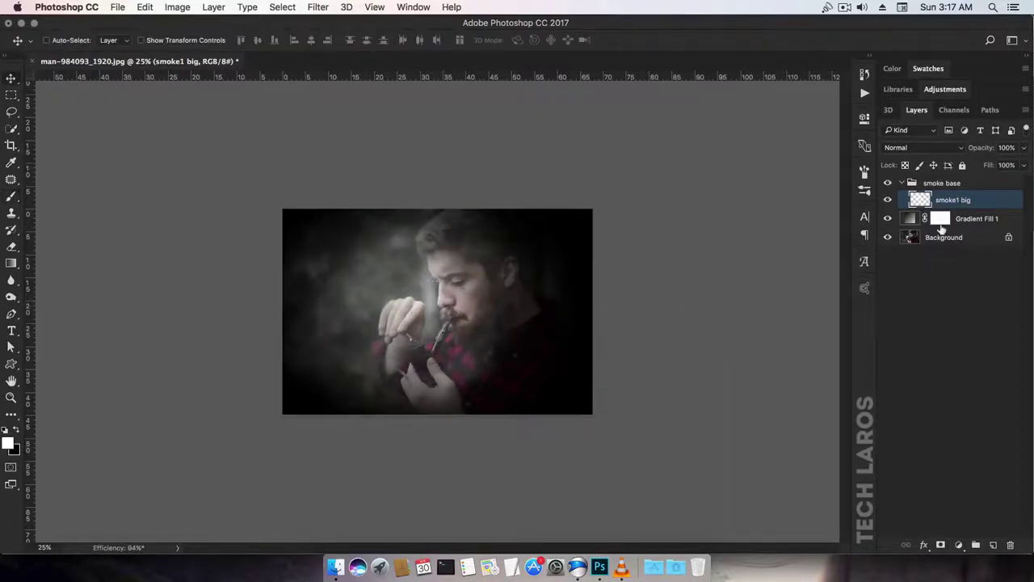
pyautogui.rightClick(970, 200)
pyautogui.click(970, 200)
pyautogui.rightClick(969, 200)
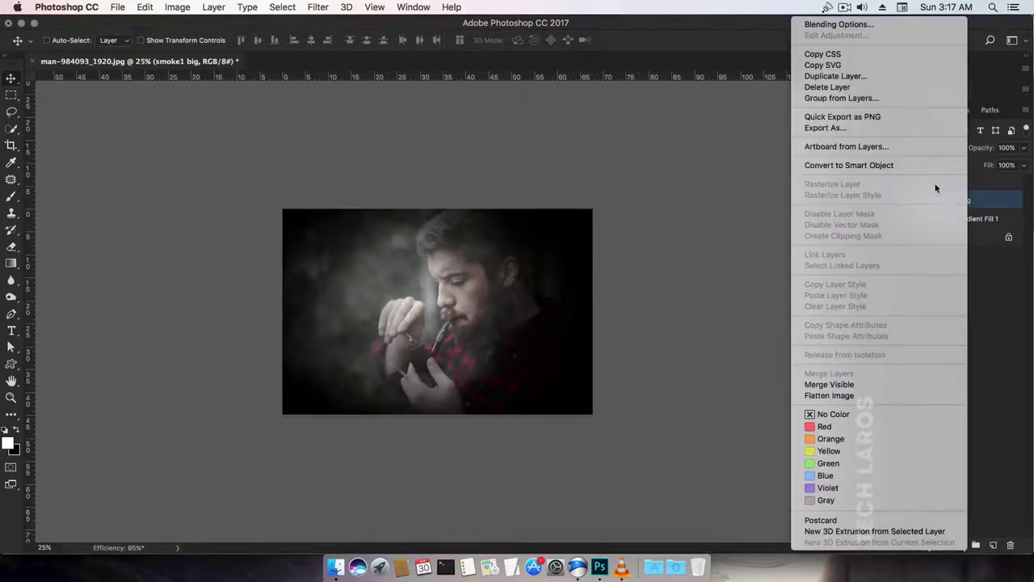
pyautogui.click(907, 167)
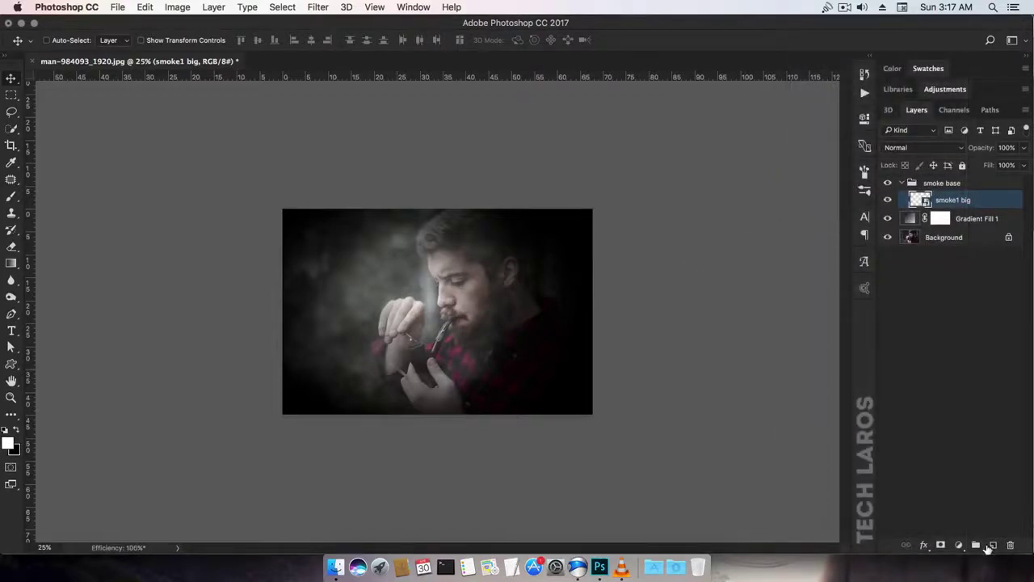
# Step: Add a new empty layer above smoke1 big and name it "smoke2 big"
pyautogui.click(992, 546)
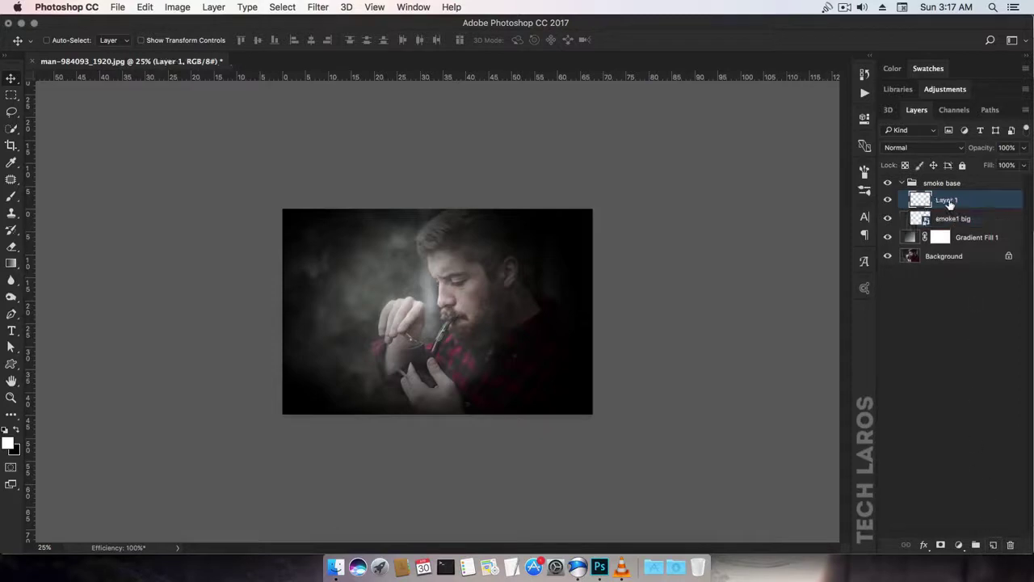
pyautogui.doubleClick(947, 200)
pyautogui.write('smoke2 big')
pyautogui.press('Return')
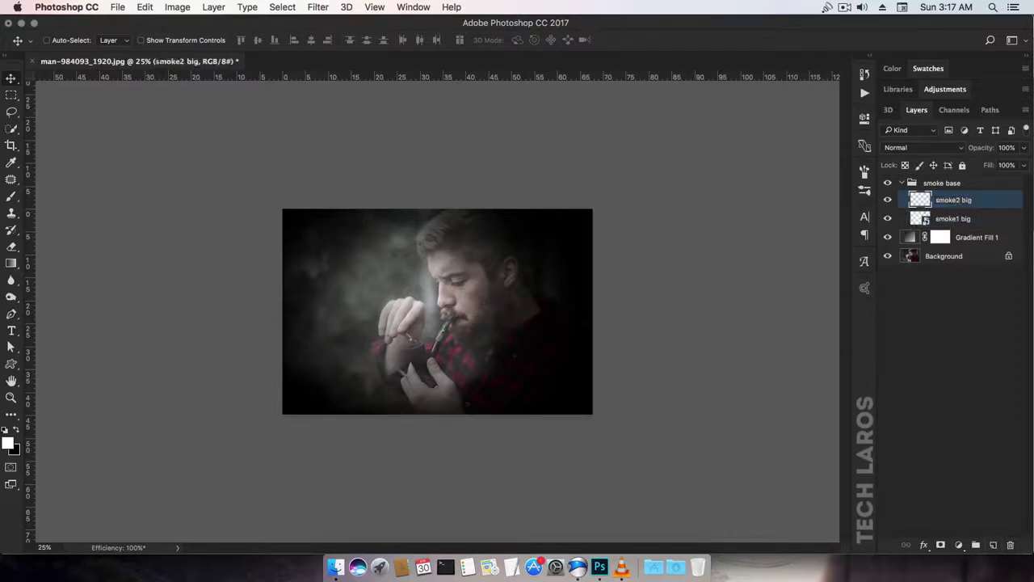
# Step: Switch back to the Brush tool and choose the 2500 px smoke brush preset
pyautogui.press('b')
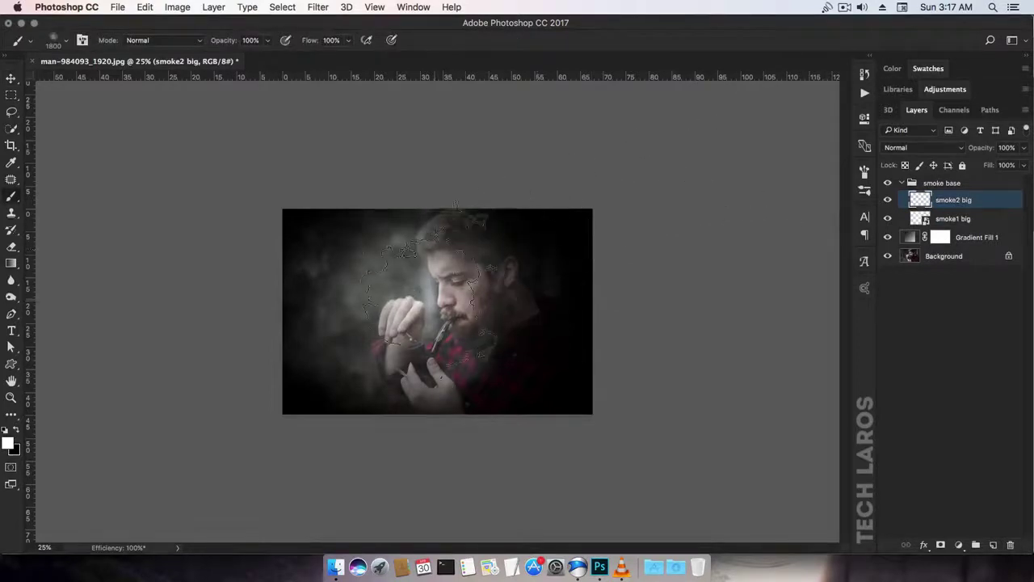
pyautogui.click(12, 198)
pyautogui.click(73, 197)
pyautogui.rightClick(457, 311)
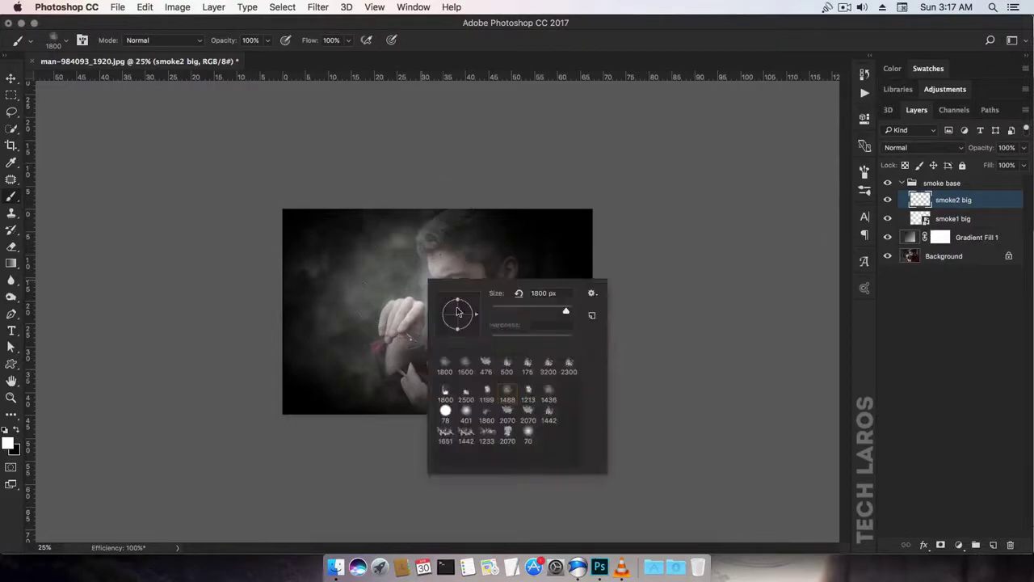
pyautogui.click(527, 392)
pyautogui.click(549, 394)
pyautogui.click(486, 394)
pyautogui.click(466, 394)
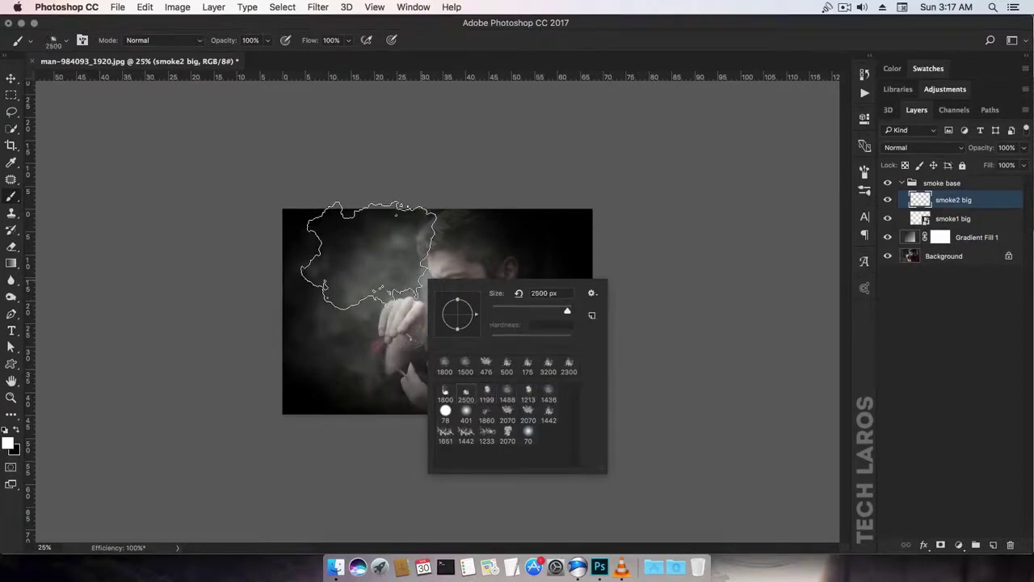
pyautogui.click(667, 73)
# Step: Hide the smoke1 big layer and try test smoke stamps on smoke2 big, undoing each one
pyautogui.click(419, 317)
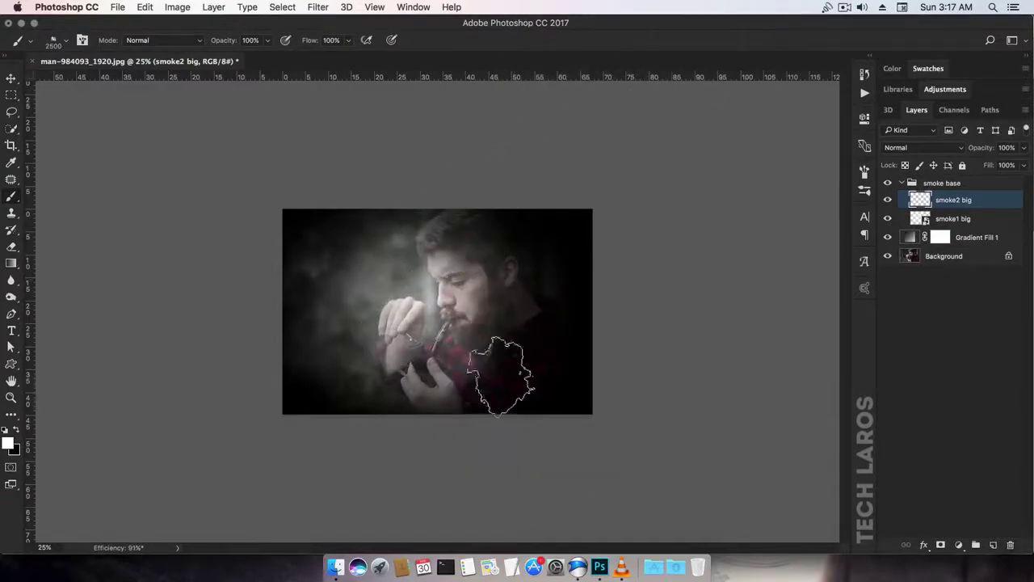
pyautogui.press('super+z')
pyautogui.click(888, 218)
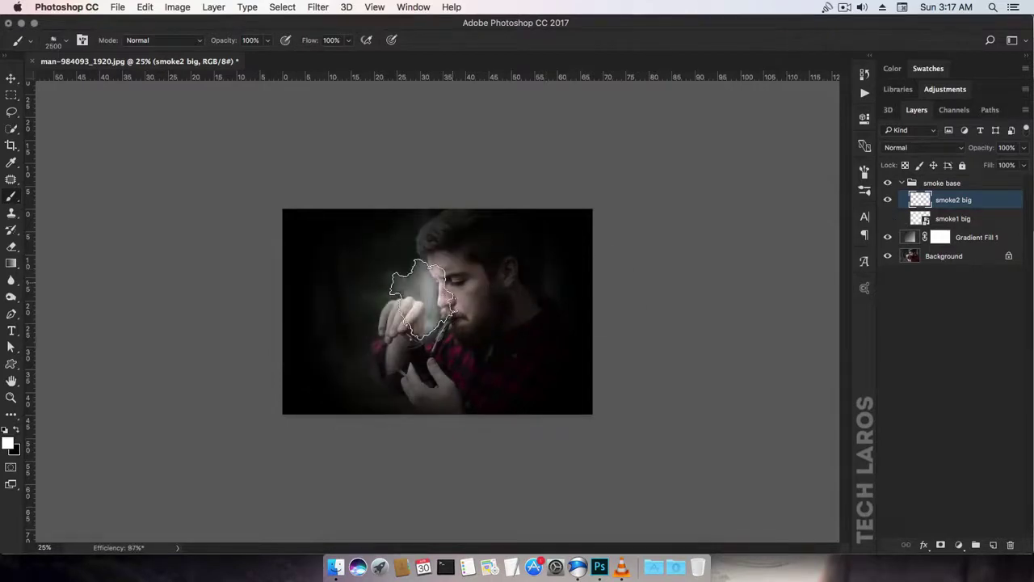
pyautogui.click(422, 299)
pyautogui.press('super+z')
# Step: Stamp one large white smoke cloud over the man's hands and face on smoke2 big, and show the smoke1 big layer again
pyautogui.press(']')
pyautogui.press(']')
pyautogui.press(']')
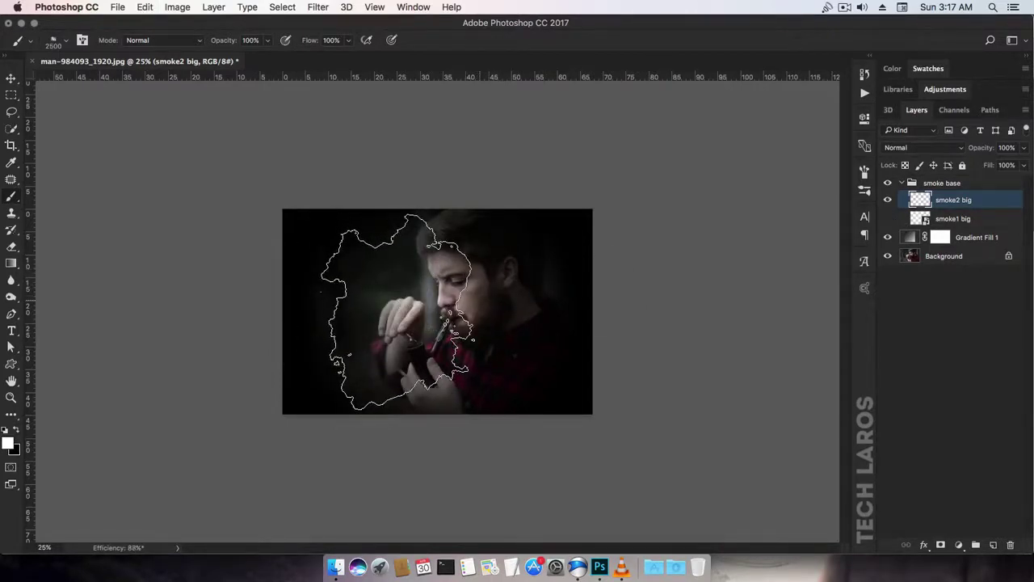
pyautogui.click(400, 311)
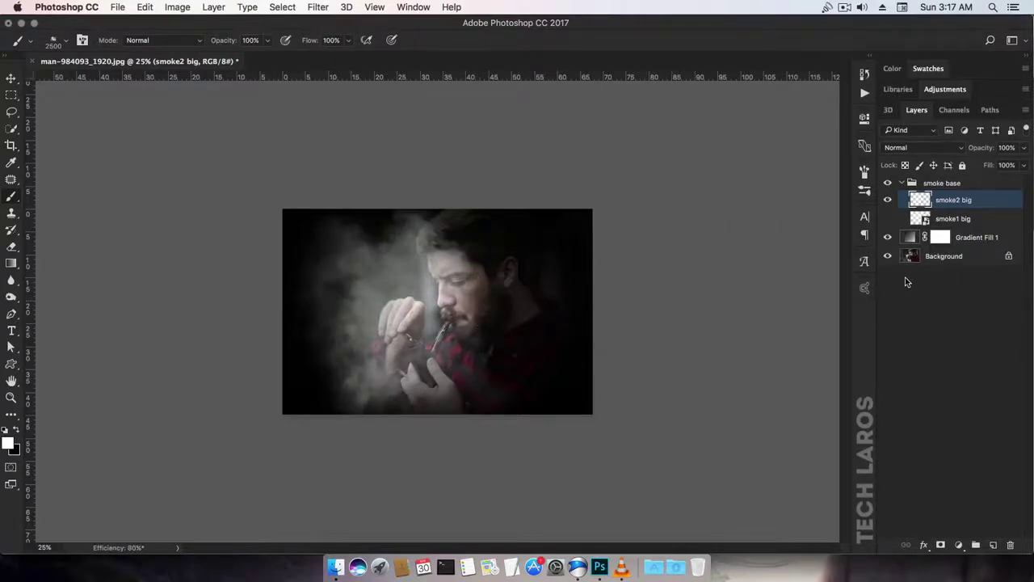
pyautogui.press('v')
pyautogui.click(889, 220)
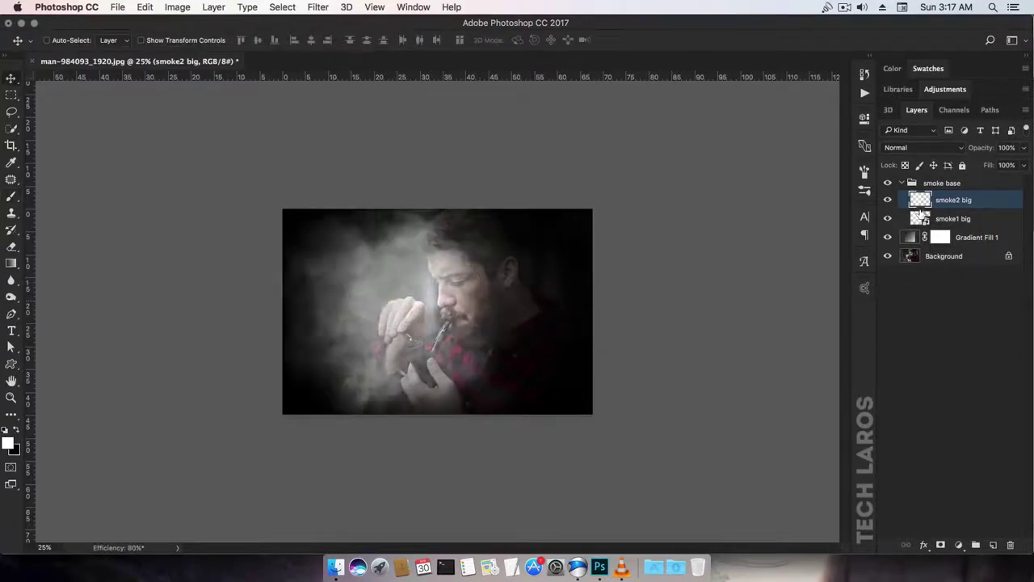
pyautogui.hotkey('ctrl', 't')
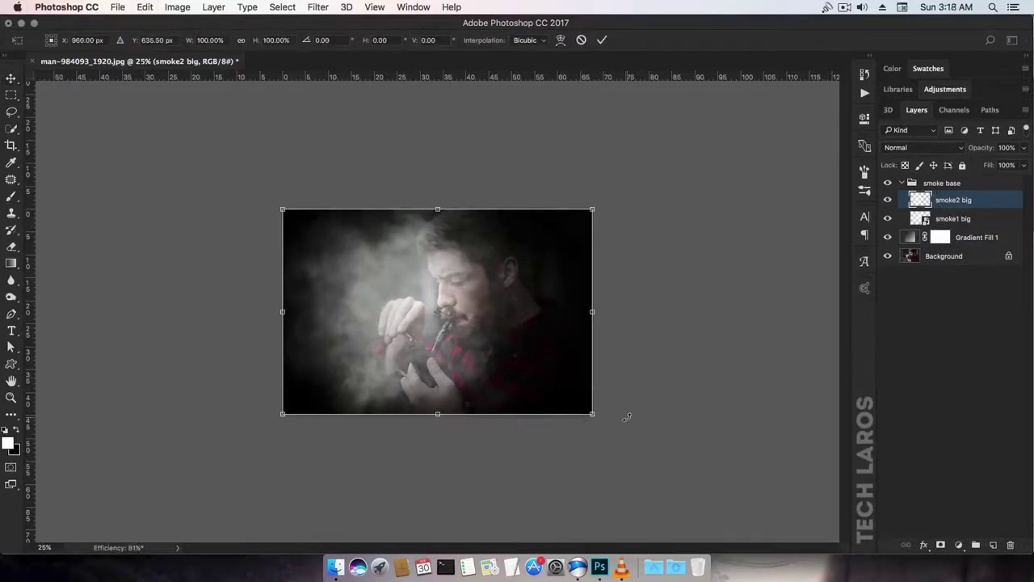
pyautogui.press('Return')
# Step: Convert the smoke2 big layer to a smart object and group it with smoke1 big in a group named "bigger"
pyautogui.rightClick(961, 208)
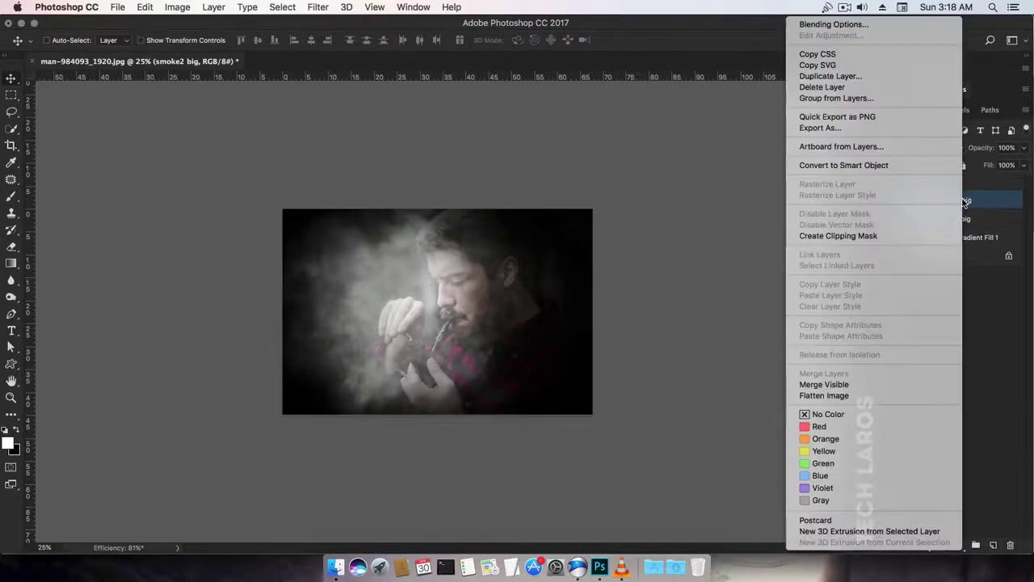
pyautogui.click(871, 165)
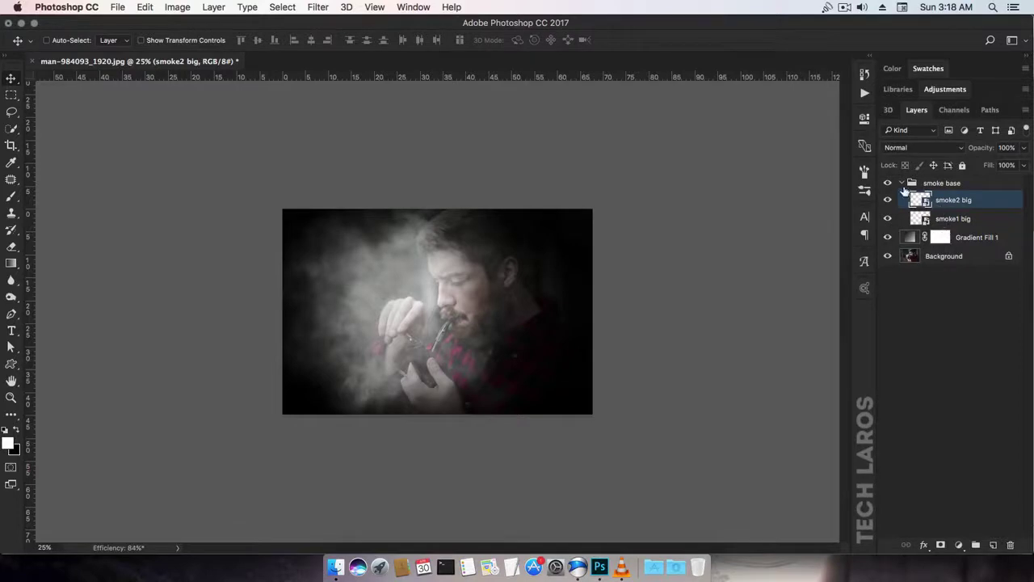
pyautogui.keyDown('shift'); pyautogui.click(962, 219); pyautogui.keyUp('shift')
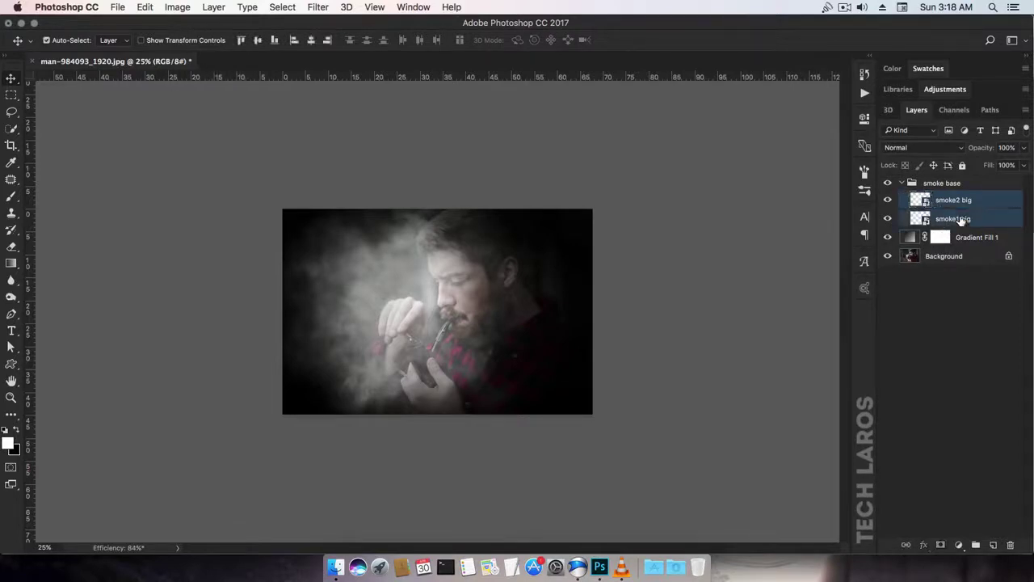
pyautogui.click(975, 546)
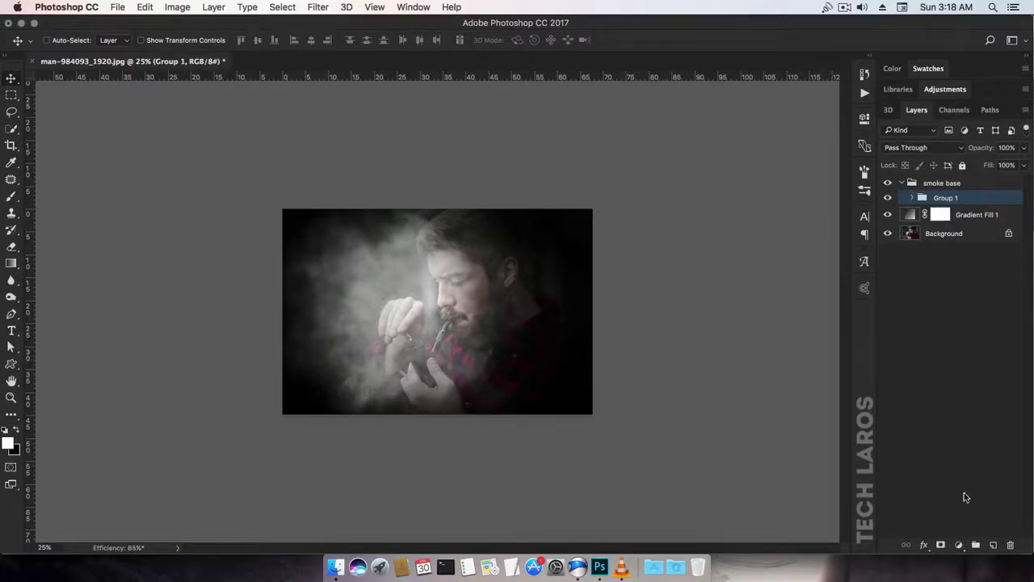
pyautogui.doubleClick(942, 200)
pyautogui.write('bigger')
pyautogui.press('Return')
# Step: Add a new layer named "small 1" above the bigger group and hide that group
pyautogui.click(995, 547)
pyautogui.doubleClick(948, 202)
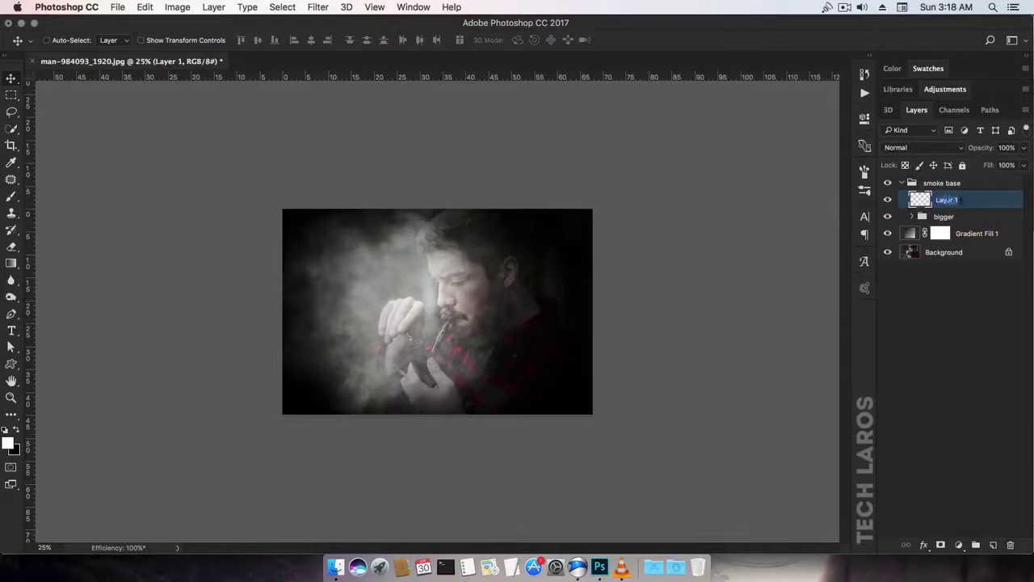
pyautogui.write('small 1')
pyautogui.press('Return')
pyautogui.click(888, 217)
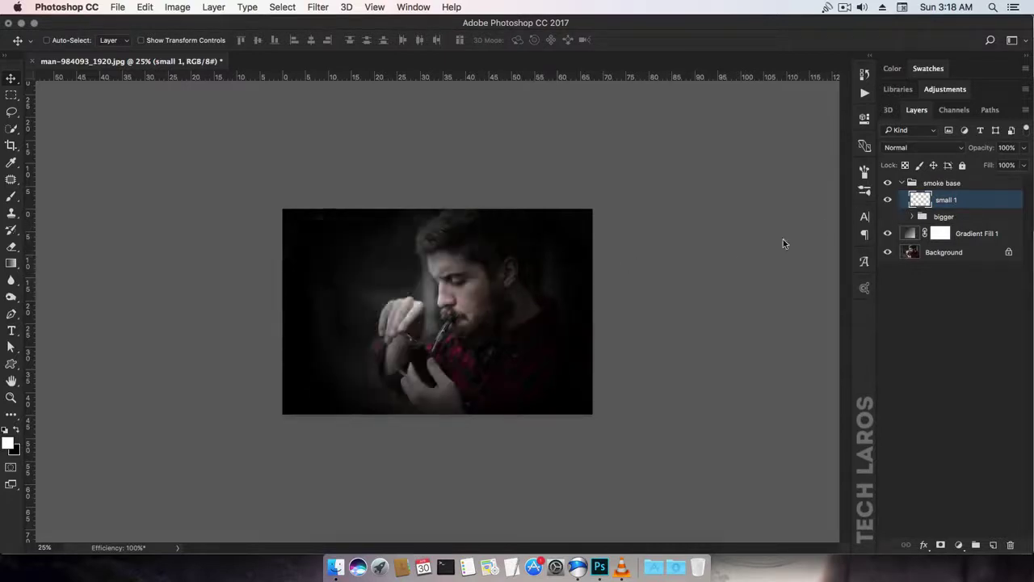
# Step: Switch to the Brush tool and choose the wide, wispy 1442 px smoke brush preset
pyautogui.press('b')
pyautogui.rightClick(446, 300)
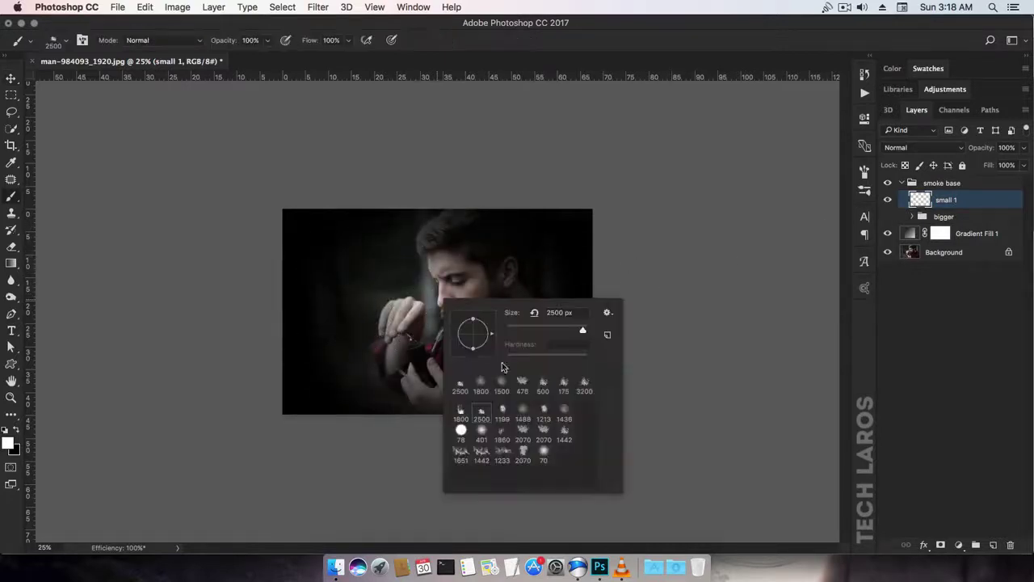
pyautogui.click(501, 432)
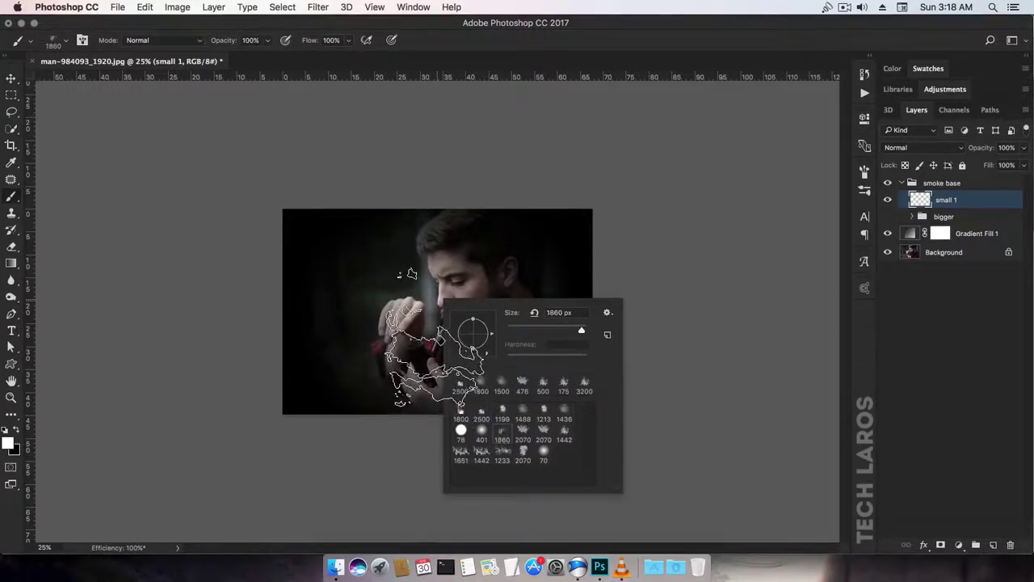
pyautogui.click(481, 451)
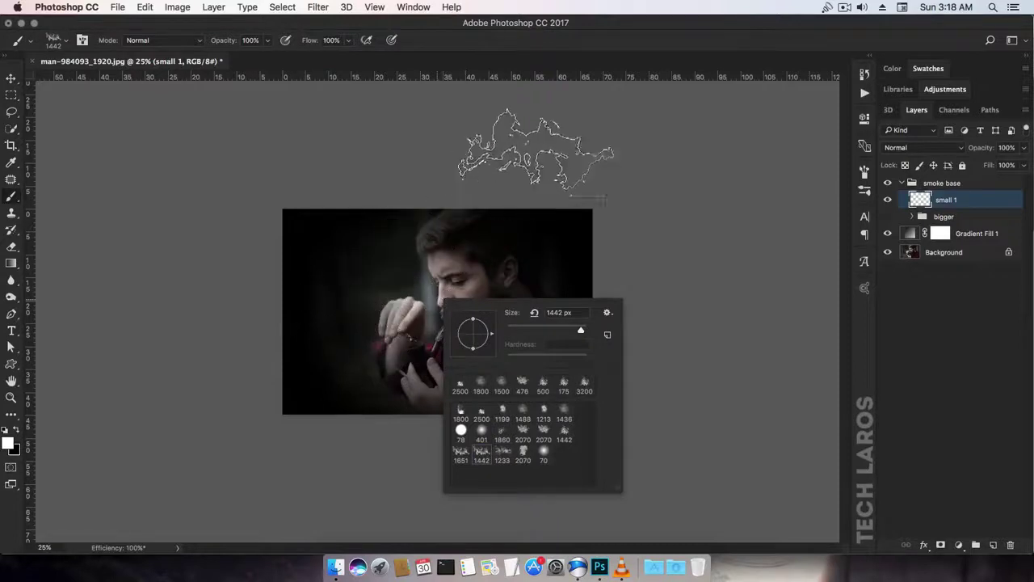
pyautogui.click(628, 43)
# Step: Try smoke stamps on small 1, undoing the unwanted ones, and keep one plume spreading from the forehead across the dark background
pyautogui.click(359, 324)
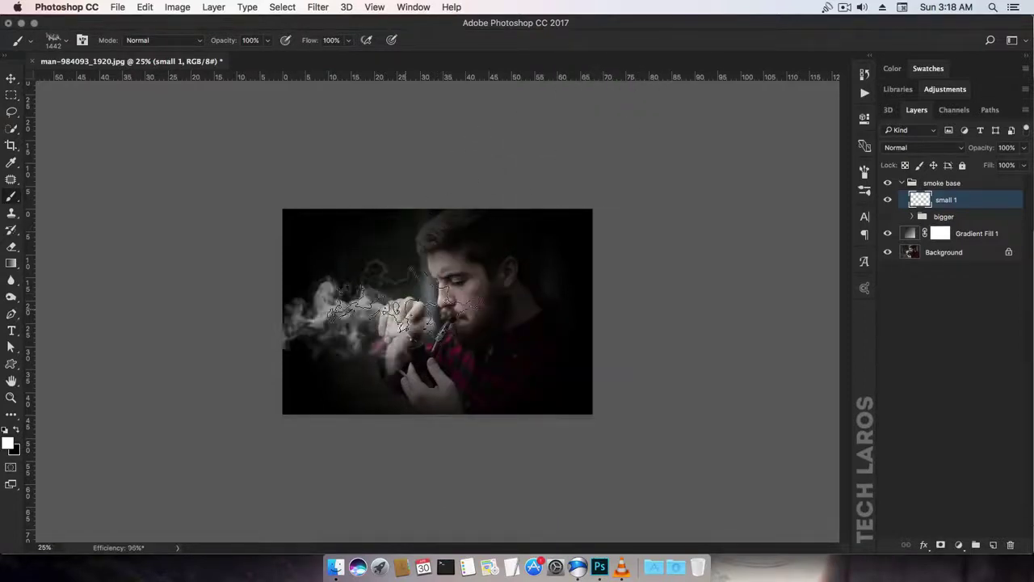
pyautogui.press('super+z')
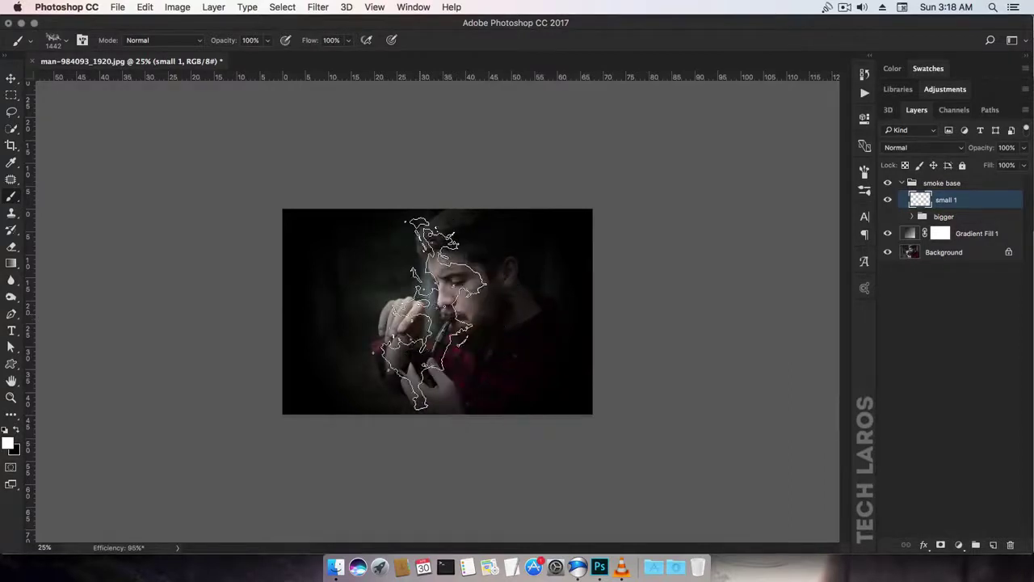
pyautogui.click(427, 321)
pyautogui.press('super+z')
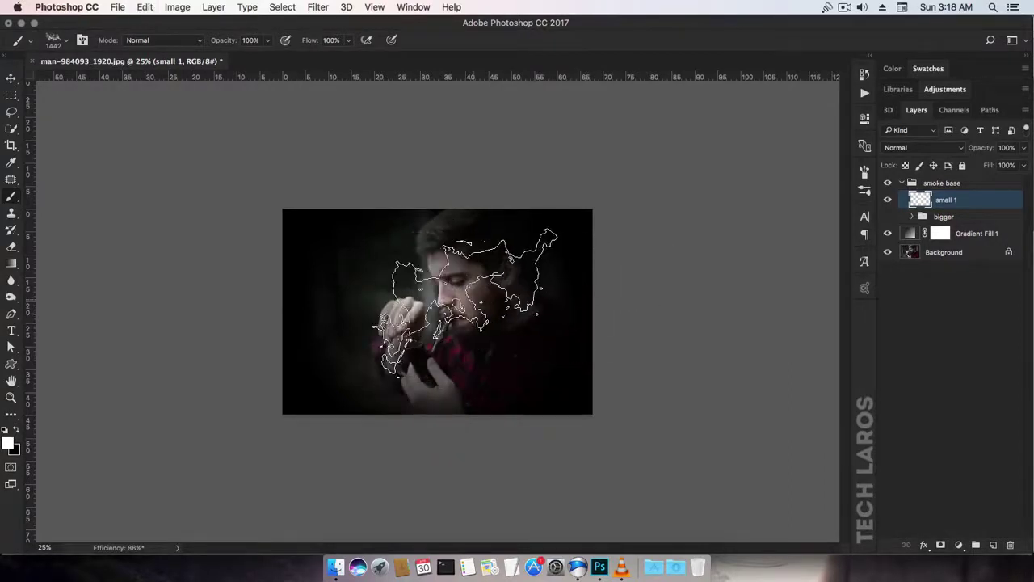
pyautogui.click(441, 311)
pyautogui.press('super+z')
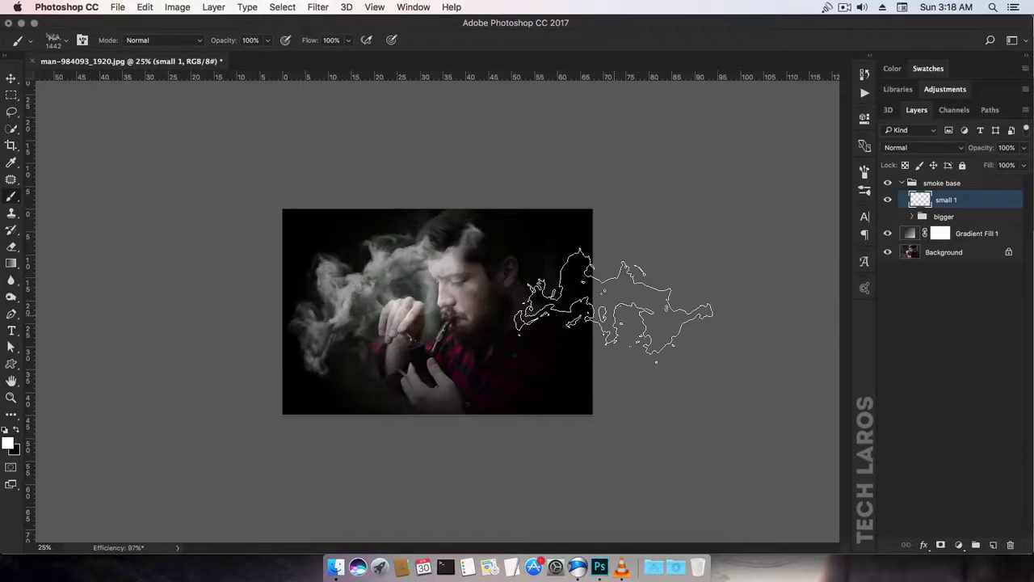
# Step: Free-transform the small 1 smoke: rotate it 135°, shrink it and place it so it rises past the hands and face
pyautogui.press('v')
pyautogui.press('super+t')
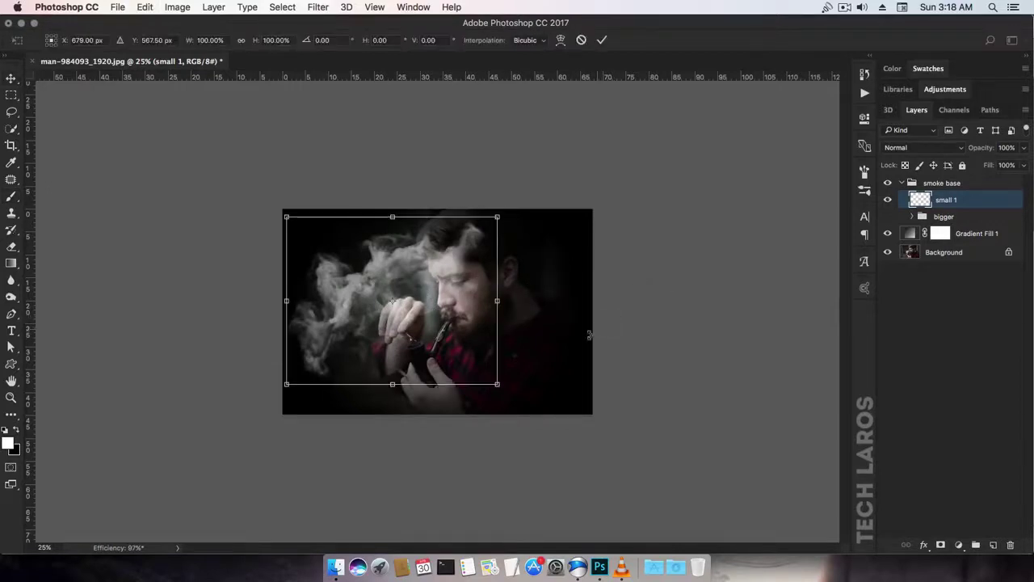
pyautogui.moveTo(547, 398); pyautogui.dragTo(203, 429)
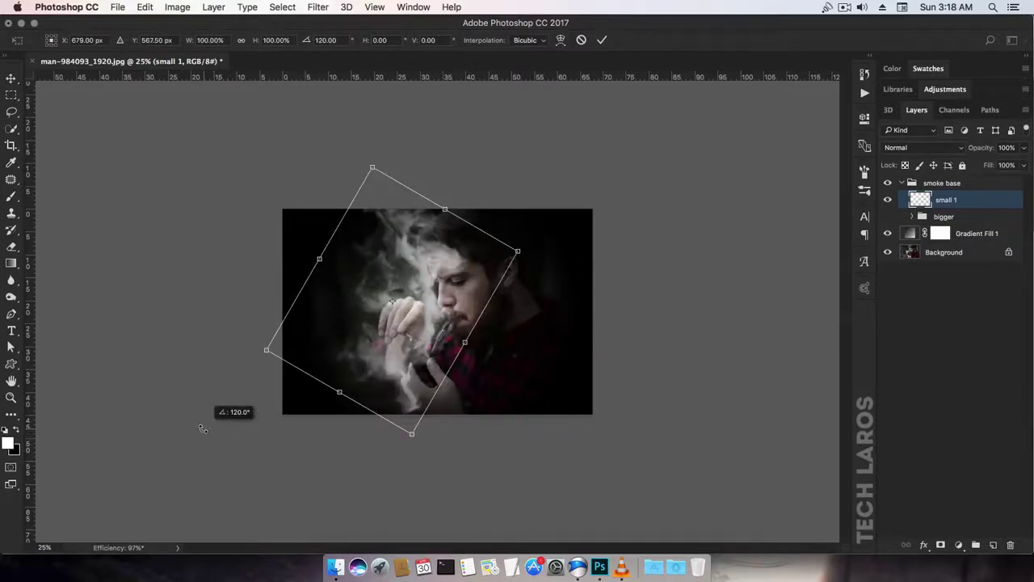
pyautogui.moveTo(203, 429); pyautogui.dragTo(180, 382)
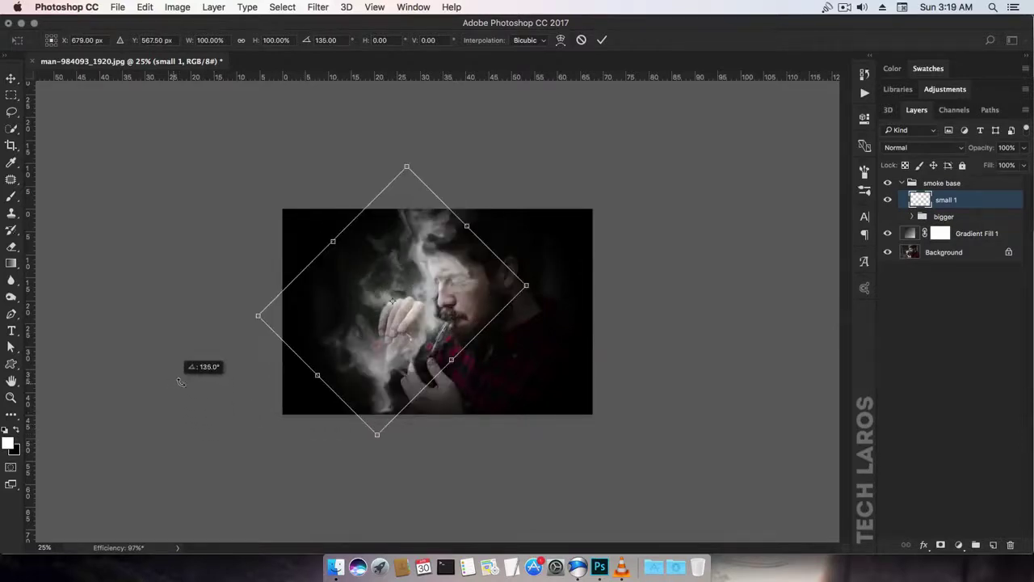
pyautogui.moveTo(361, 347)
pyautogui.mouseDown()
pyautogui.moveTo(360, 311)
pyautogui.moveTo(369, 359)
pyautogui.moveTo(373, 348)
pyautogui.mouseUp()
pyautogui.moveTo(418, 155); pyautogui.dragTo(412, 191)
pyautogui.moveTo(404, 292); pyautogui.dragTo(406, 308)
pyautogui.press('Return')
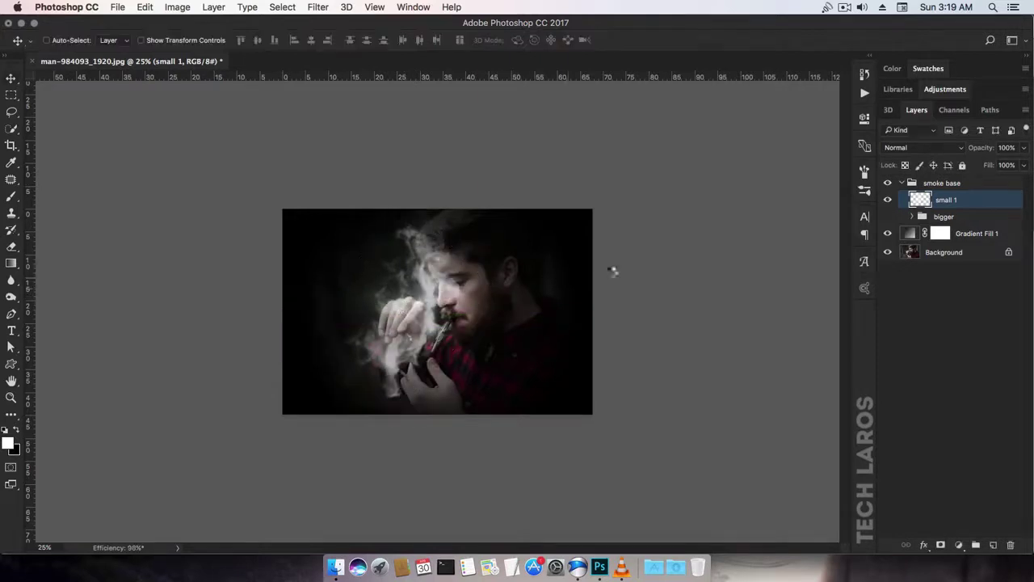
# Step: Convert the small 1 layer to a smart object
pyautogui.rightClick(944, 205)
pyautogui.click(880, 169)
pyautogui.moveTo(413, 322)
pyautogui.mouseDown()
pyautogui.moveTo(432, 306)
pyautogui.moveTo(413, 304)
pyautogui.mouseUp()
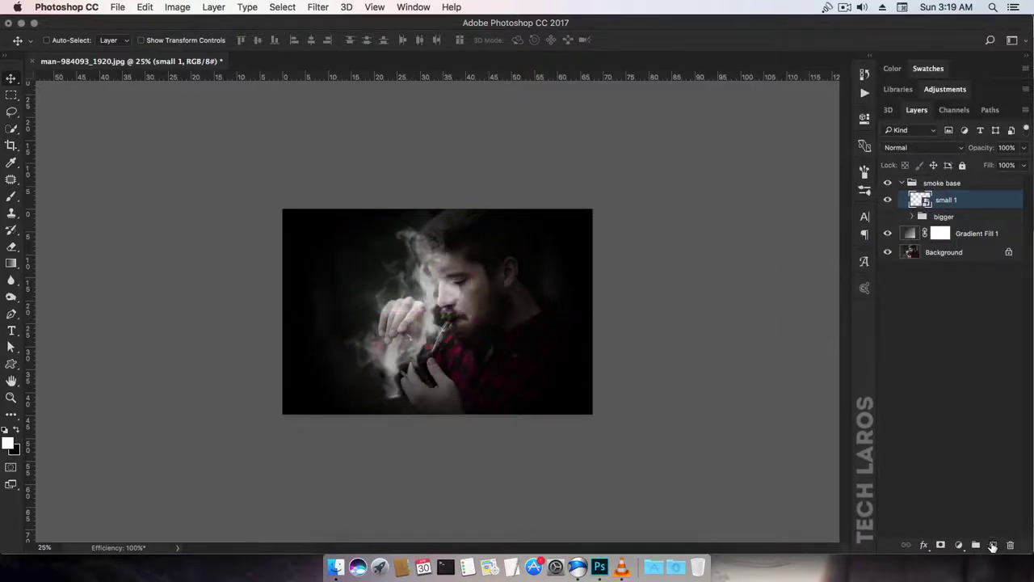
# Step: Add a new empty layer above small 1 and name it "small2"
pyautogui.click(993, 545)
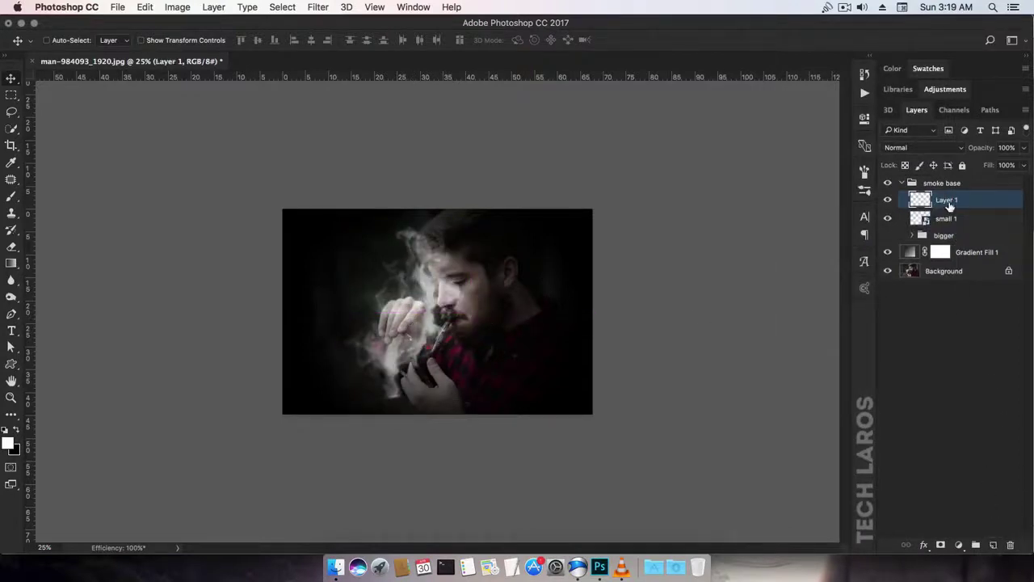
pyautogui.doubleClick(948, 201)
pyautogui.write('small2')
pyautogui.press('Return')
# Step: Choose the compact, cloud-shaped 1442 px smoke brush preset and stamp it once over the man's face on small2
pyautogui.press('b')
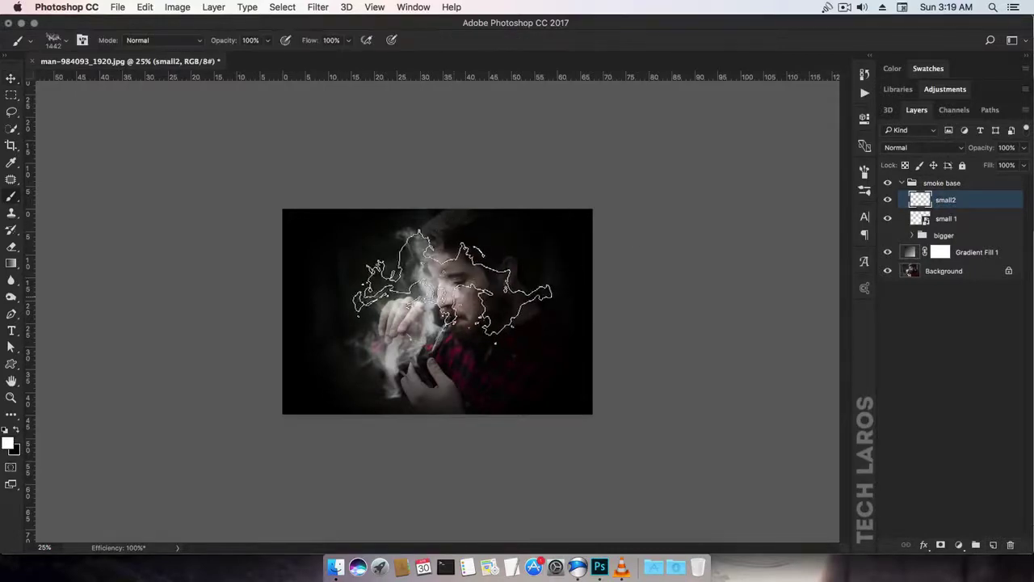
pyautogui.rightClick(462, 297)
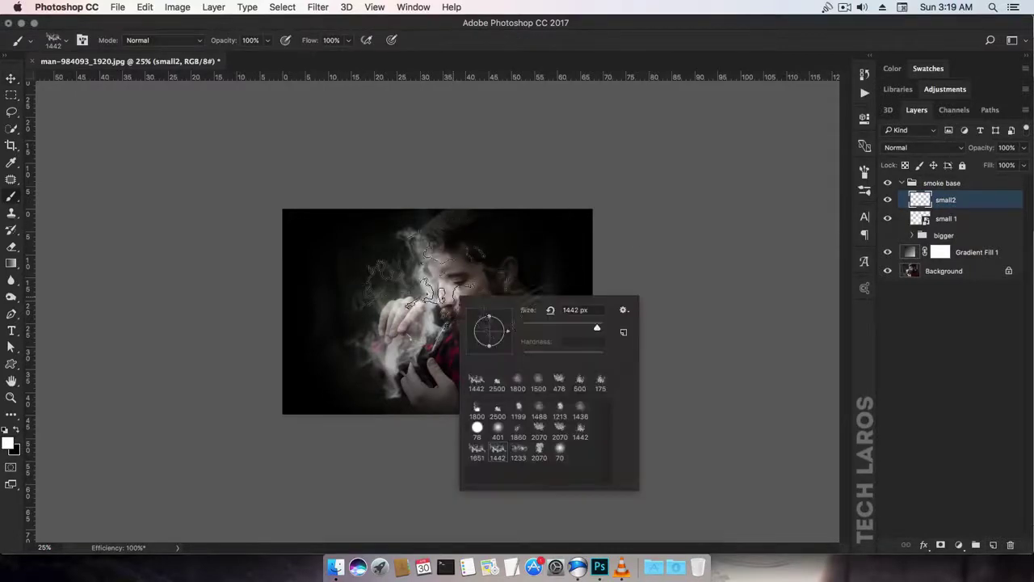
pyautogui.click(581, 428)
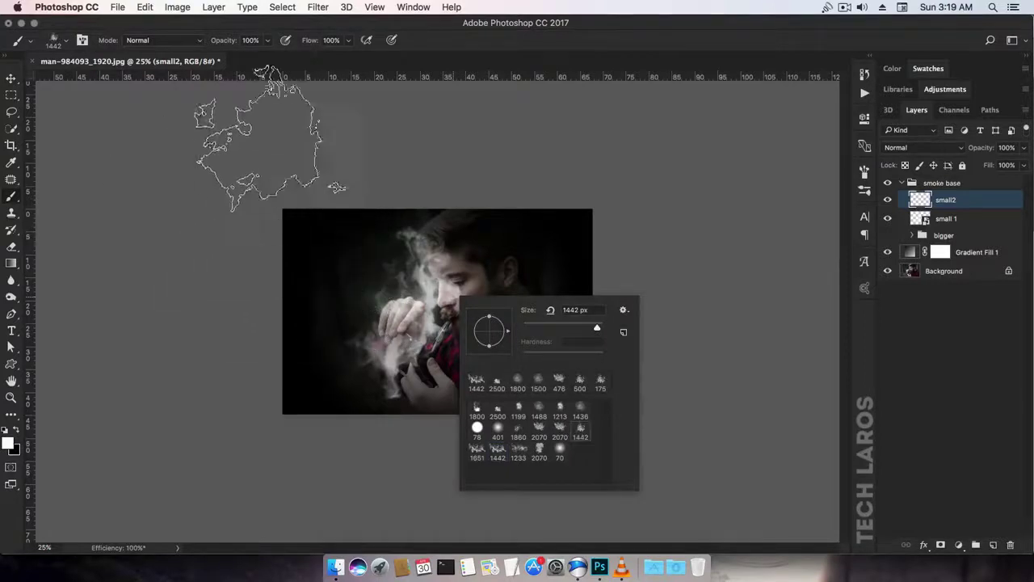
pyautogui.click(637, 44)
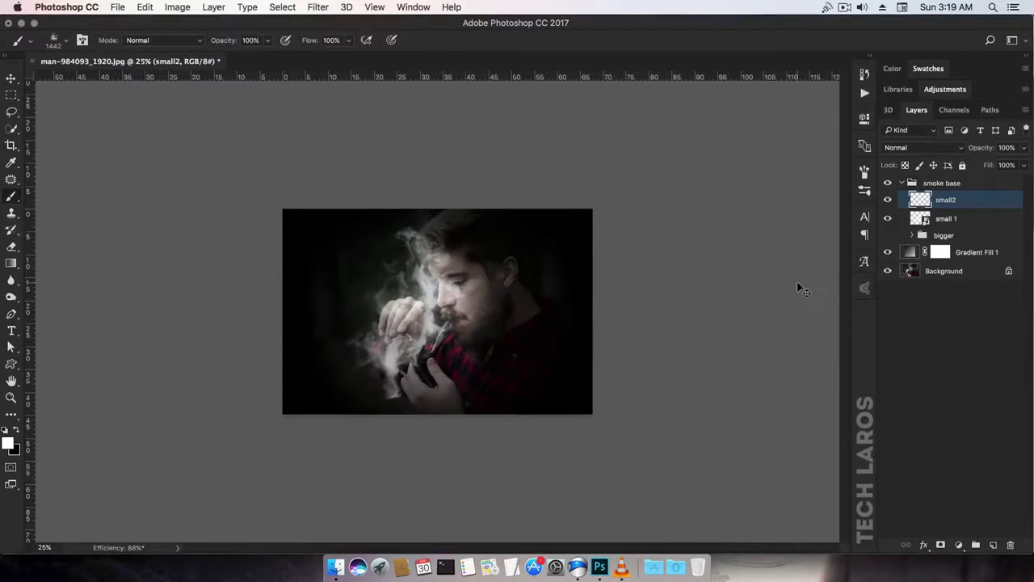
# Step: Duplicate the small2 layer twice and merge the three layers into one to strengthen the smoke
pyautogui.press('super+j')
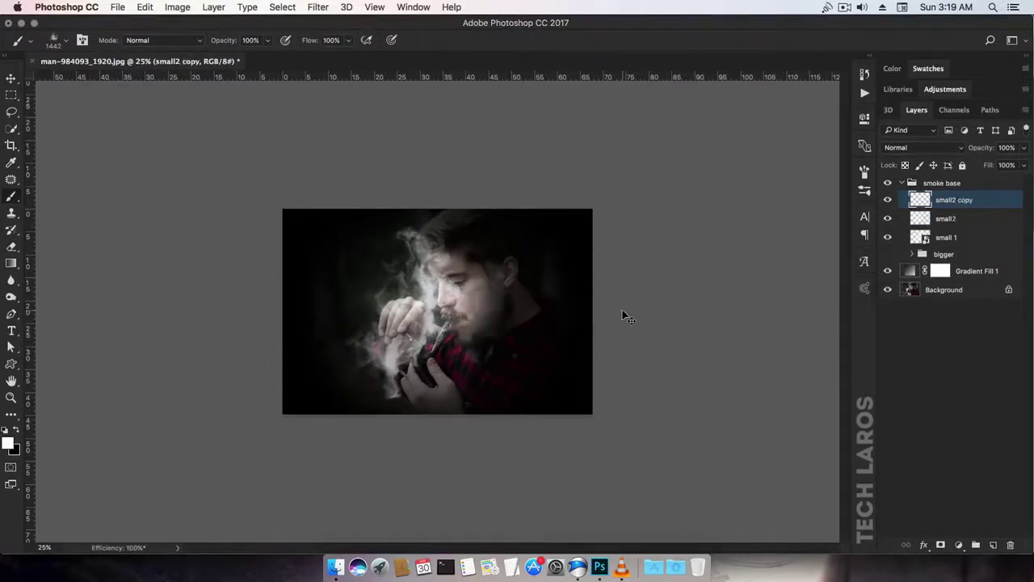
pyautogui.press('super+j')
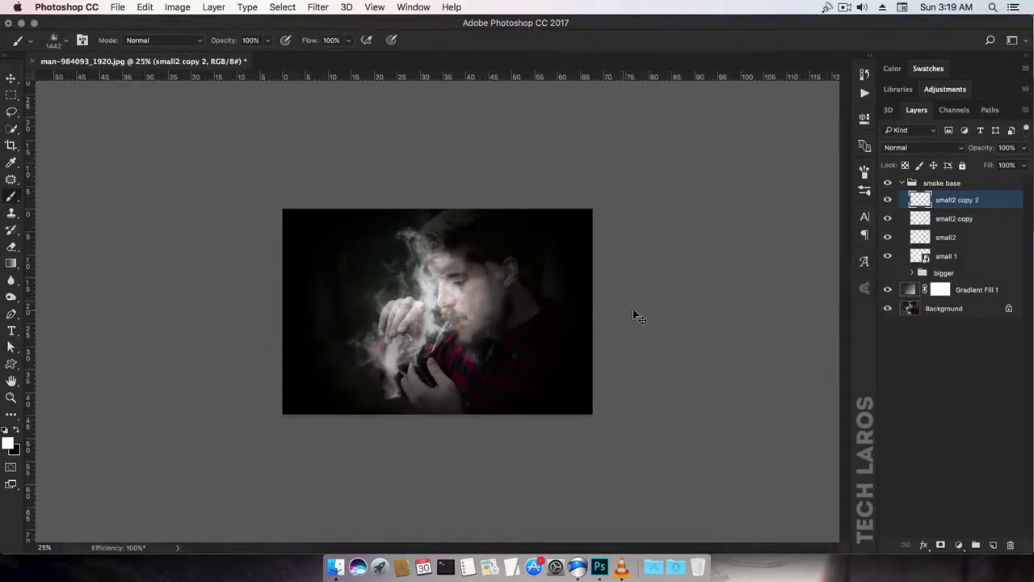
pyautogui.keyDown('shift'); pyautogui.click(967, 241); pyautogui.keyUp('shift')
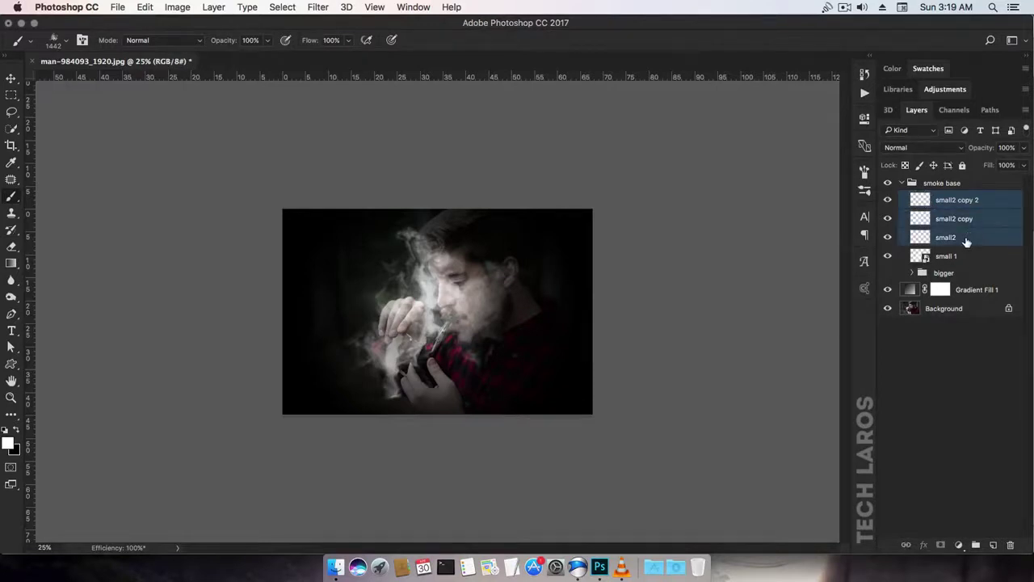
pyautogui.press('super+e')
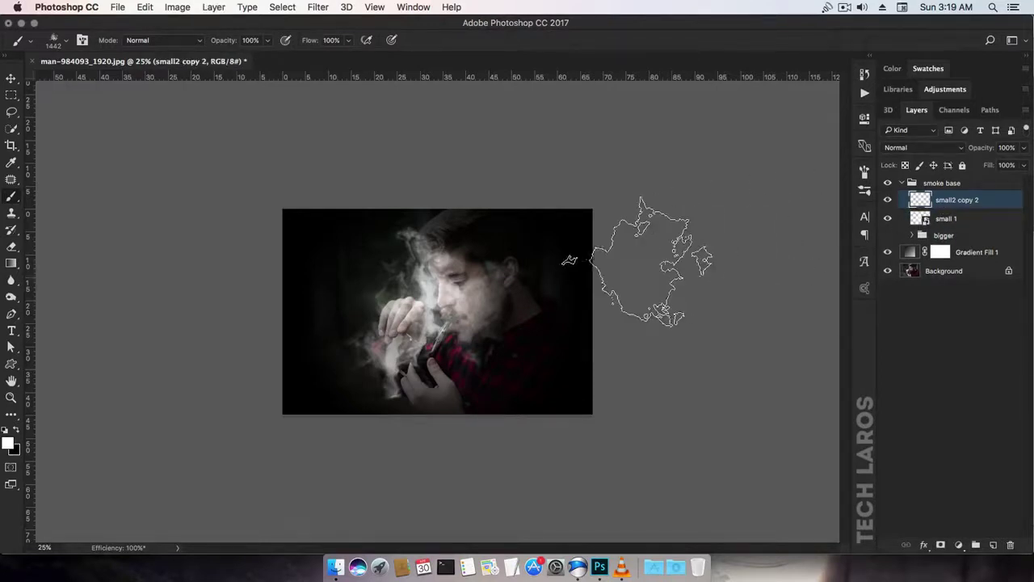
# Step: Rotate the merged small2 copy 2 smoke about 105° and move it over the man's beard and shoulder
pyautogui.moveTo(570, 260); pyautogui.dragTo(250, 282)
pyautogui.click(11, 79)
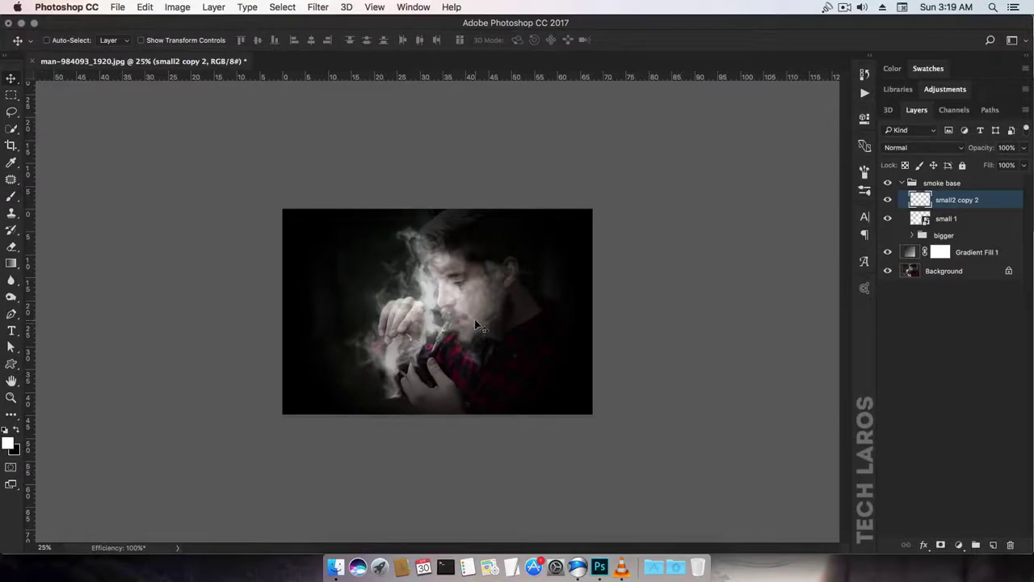
pyautogui.press('super+t')
pyautogui.moveTo(559, 377); pyautogui.dragTo(347, 397)
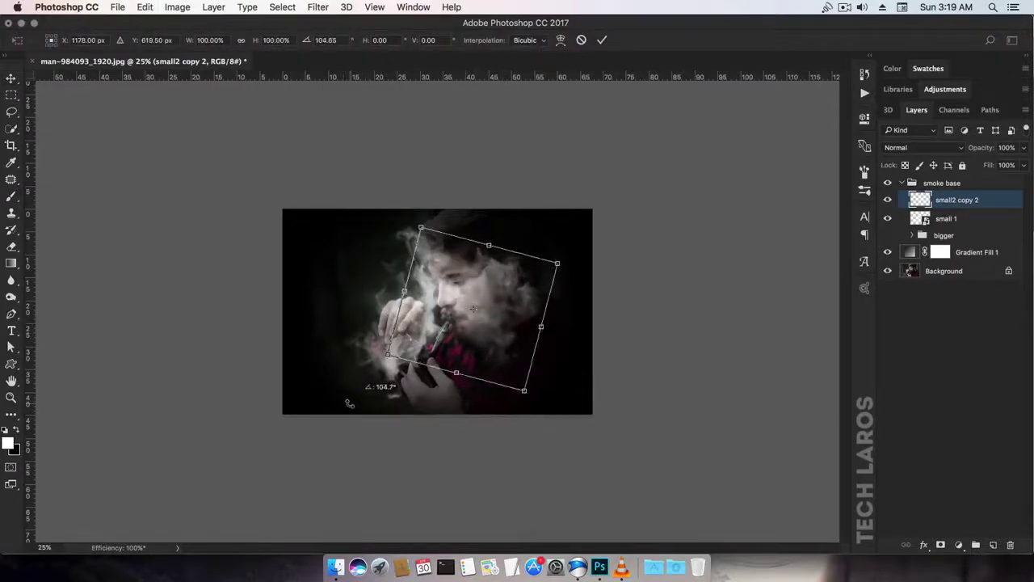
pyautogui.moveTo(506, 344); pyautogui.dragTo(517, 364)
pyautogui.press('Return')
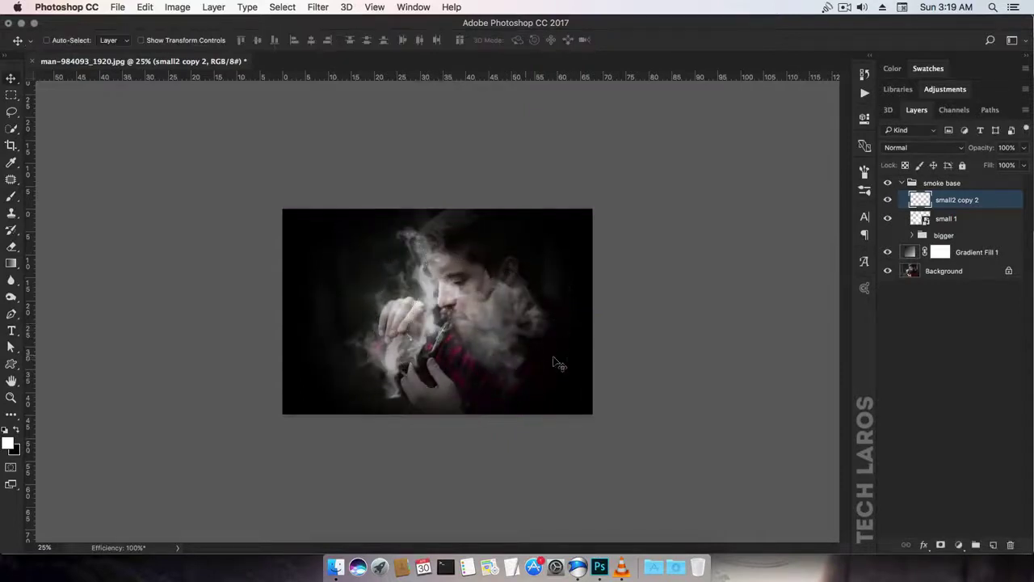
# Step: Convert small2 copy 2 to a smart object, and move and shrink its smoke over the raised hand beside the pipe
pyautogui.rightClick(964, 202)
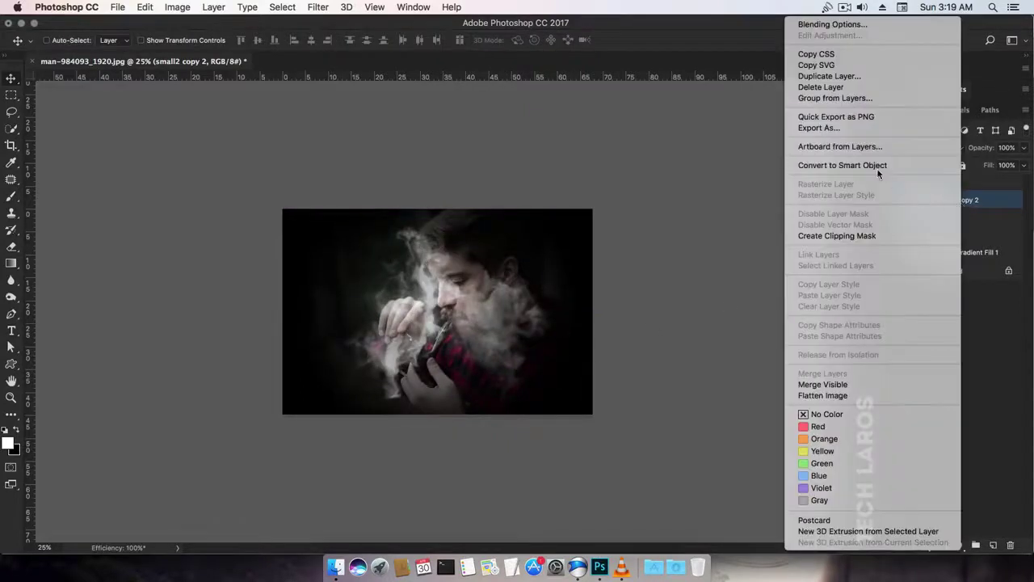
pyautogui.click(879, 172)
pyautogui.moveTo(422, 316)
pyautogui.mouseDown()
pyautogui.moveTo(441, 320)
pyautogui.moveTo(411, 301)
pyautogui.moveTo(419, 305)
pyautogui.mouseUp()
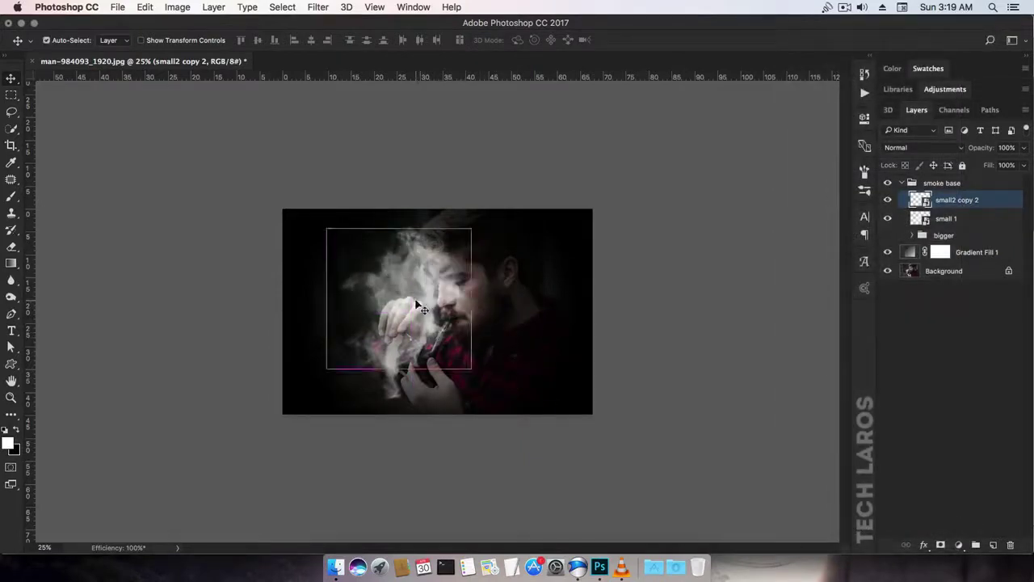
pyautogui.press('super+t')
pyautogui.moveTo(470, 230); pyautogui.dragTo(422, 328)
pyautogui.press('Return')
# Step: Scale down the small 1 smoke and place it over the raised hand, rising from the pipe bowl
pyautogui.click(960, 220)
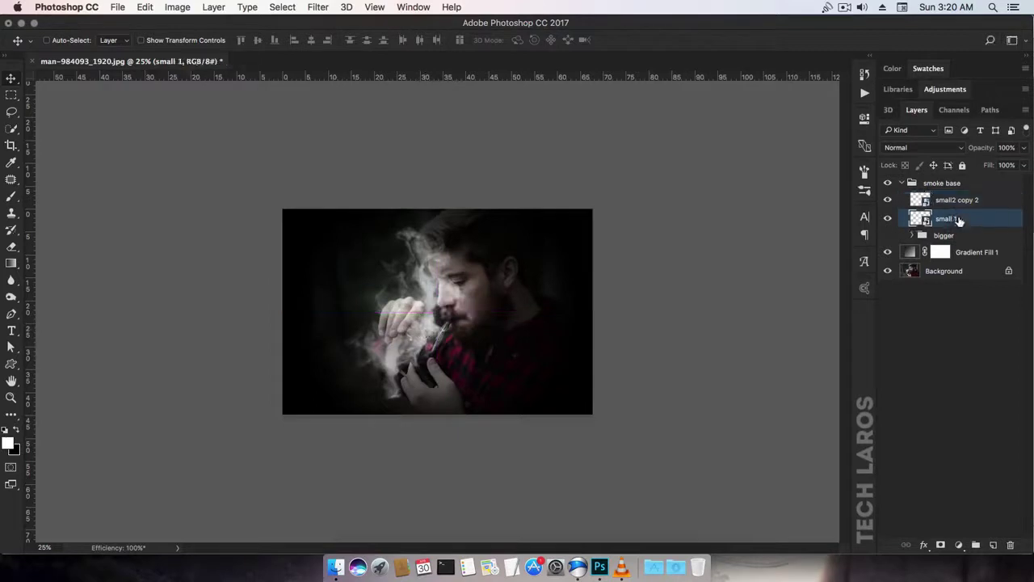
pyautogui.hotkey('ctrl', 't')
pyautogui.moveTo(474, 223); pyautogui.dragTo(438, 274)
pyautogui.moveTo(462, 362); pyautogui.dragTo(421, 339)
pyautogui.press('Return')
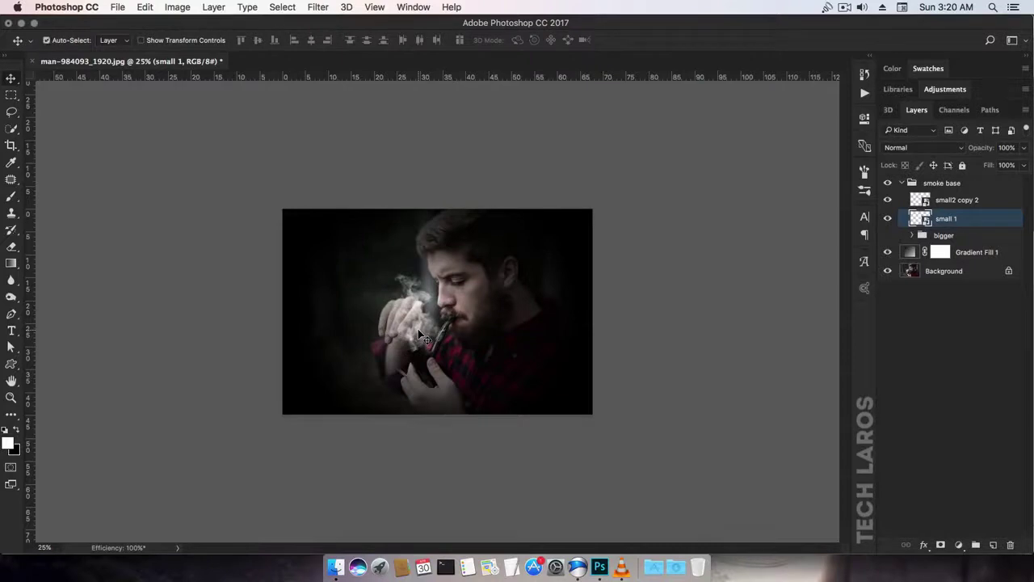
pyautogui.press('super+1')
pyautogui.moveTo(435, 345); pyautogui.dragTo(471, 306)
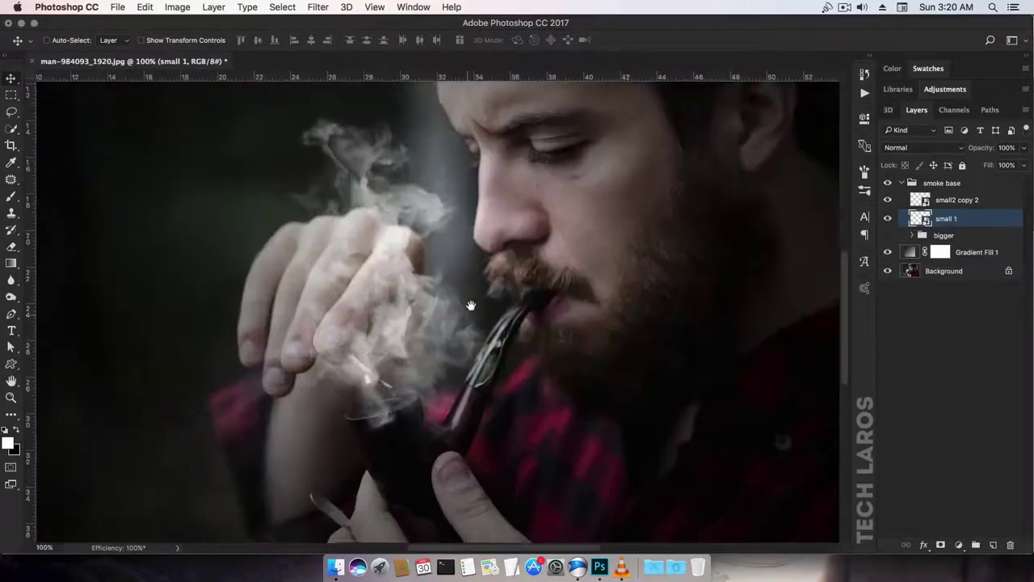
# Step: Rotate the small 1 smoke about 17° counterclockwise, shrink it and place it just above the pipe bowl
pyautogui.moveTo(391, 320); pyautogui.dragTo(389, 302)
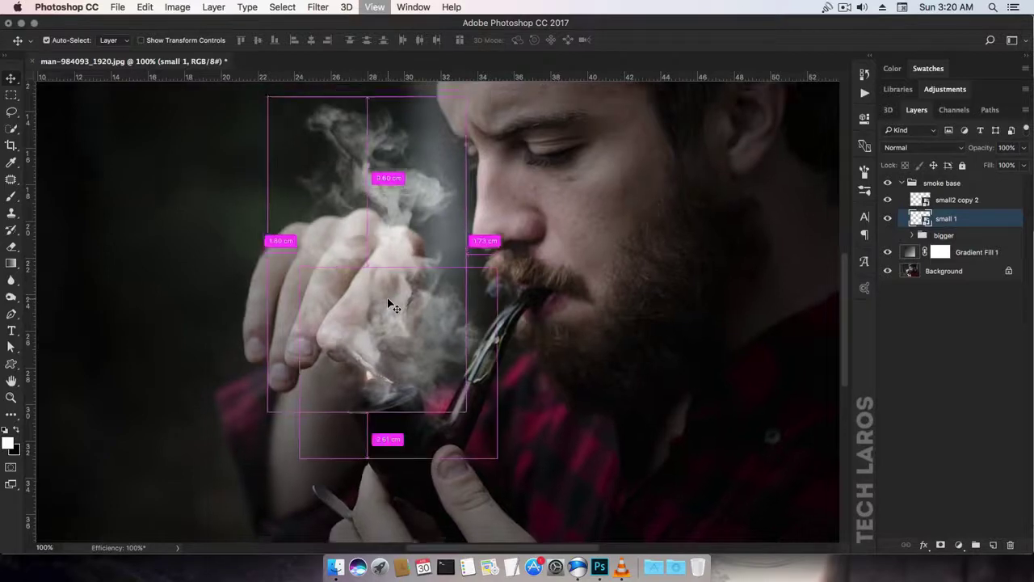
pyautogui.scroll(-1, 389, 303)
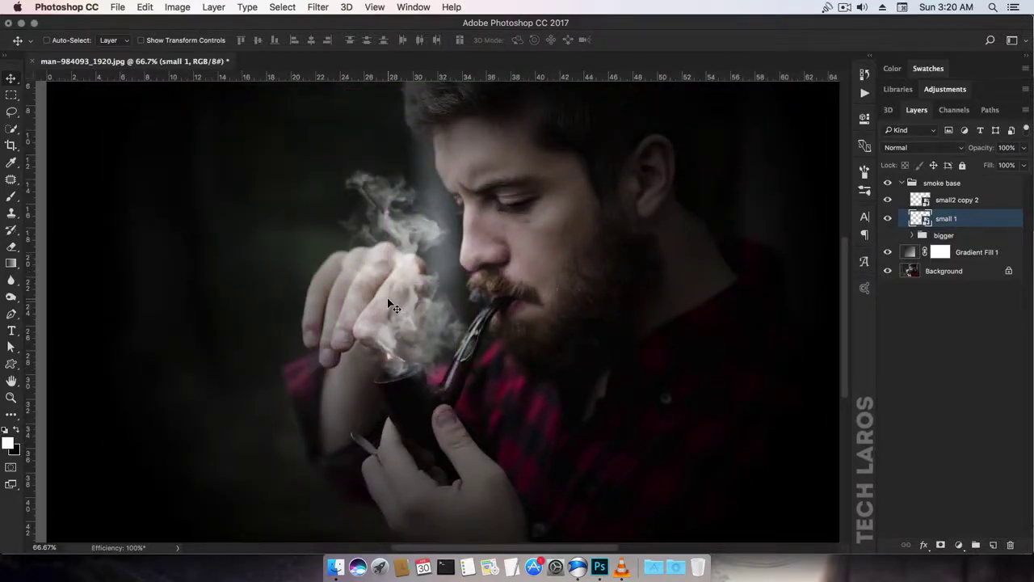
pyautogui.hotkey('ctrl', 't')
pyautogui.moveTo(485, 181); pyautogui.dragTo(418, 171)
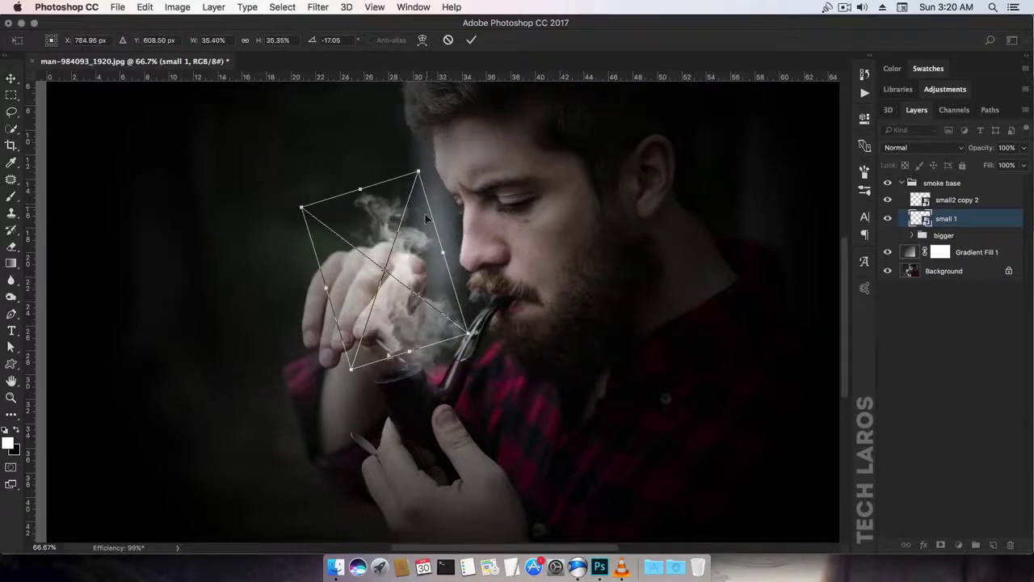
pyautogui.moveTo(409, 263); pyautogui.dragTo(418, 287)
pyautogui.moveTo(426, 196); pyautogui.dragTo(421, 229)
pyautogui.moveTo(399, 312); pyautogui.dragTo(400, 336)
pyautogui.press('Return')
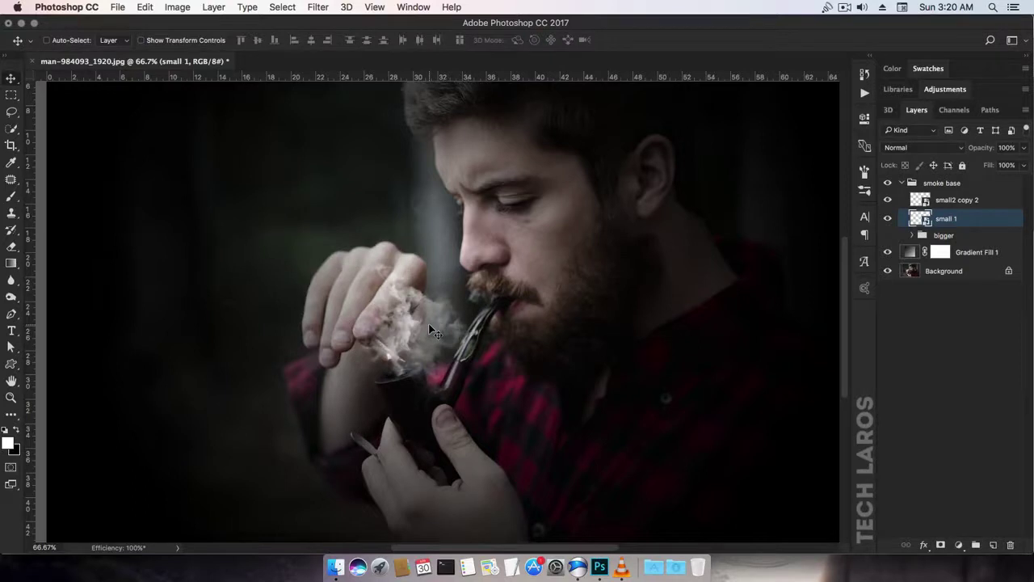
# Step: Group the small2 copy 2 and small 1 layers and name the group "smaller"
pyautogui.keyDown('shift'); pyautogui.click(956, 201); pyautogui.keyUp('shift')
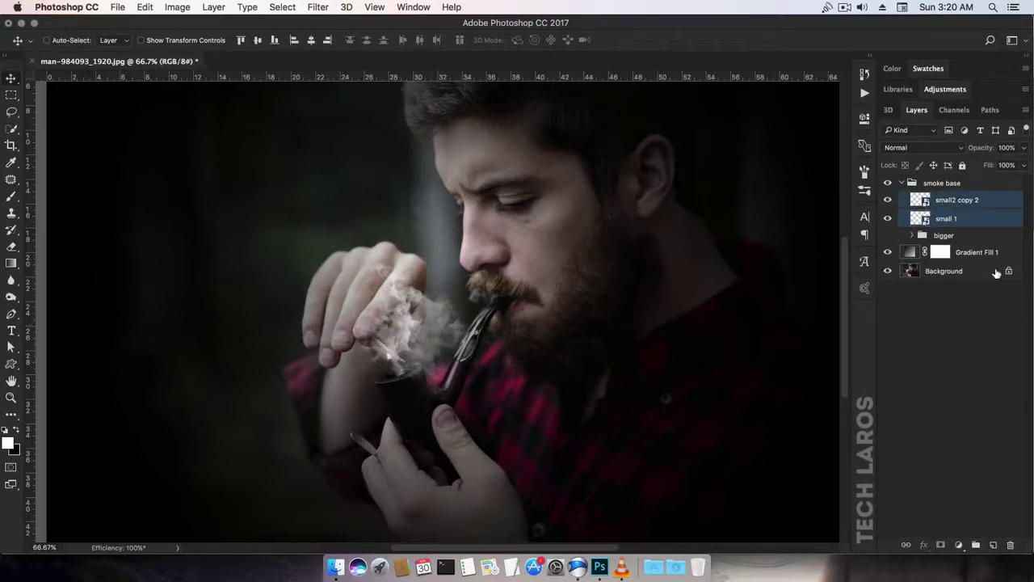
pyautogui.click(978, 544)
pyautogui.doubleClick(946, 198)
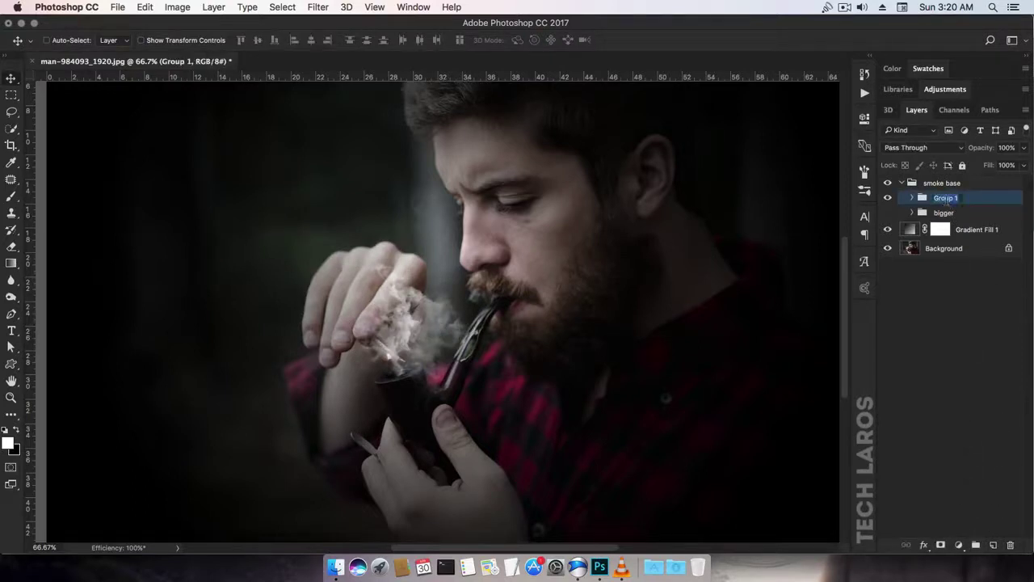
pyautogui.write('smaller')
pyautogui.press('Return')
# Step: Rename the small2 copy 2 layer inside the smaller group to "small2"
pyautogui.click(911, 198)
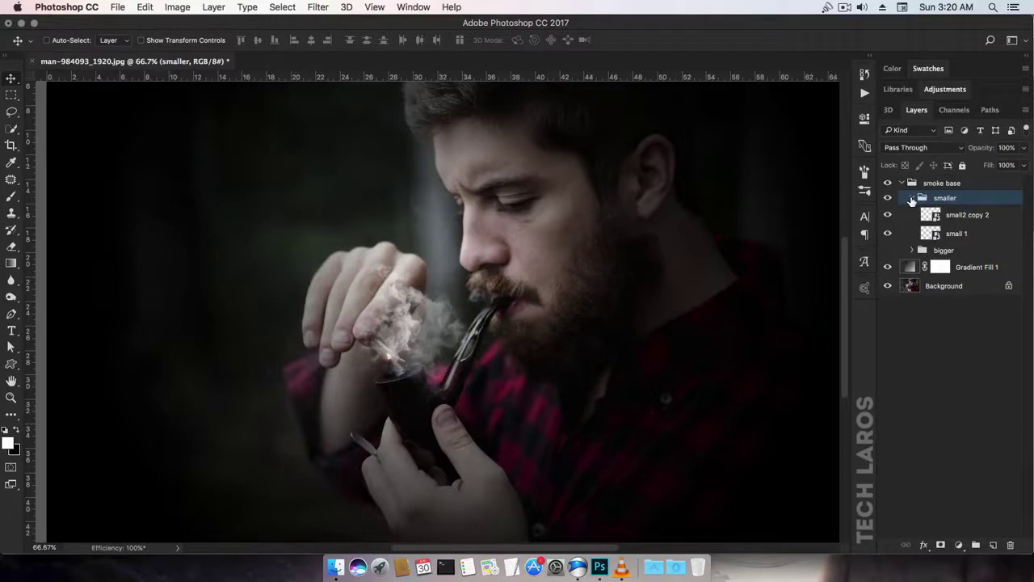
pyautogui.click(912, 199)
pyautogui.click(911, 199)
pyautogui.click(969, 218)
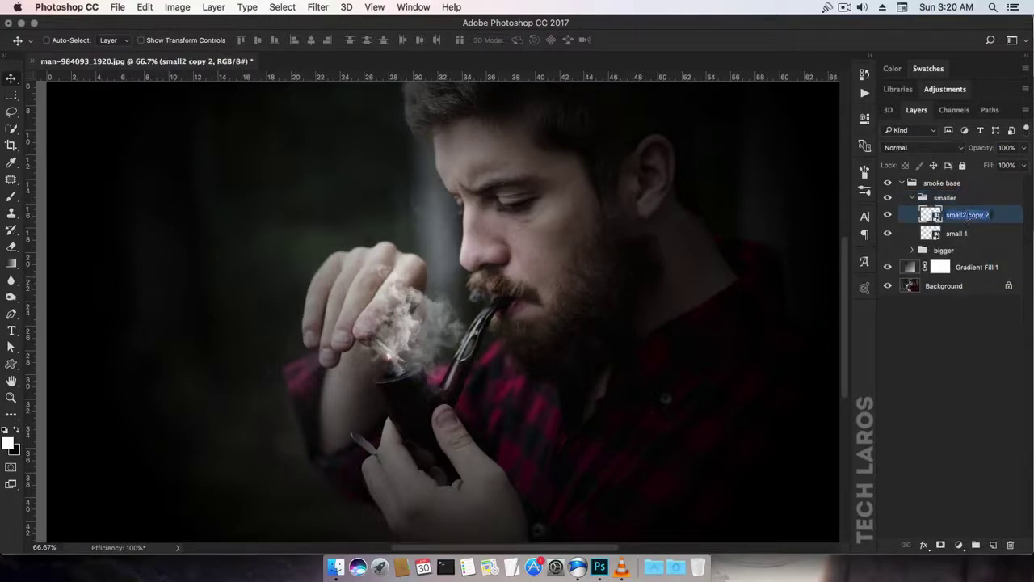
pyautogui.moveTo(968, 214); pyautogui.dragTo(1012, 215)
pyautogui.press('BackSpace')
pyautogui.press('Return')
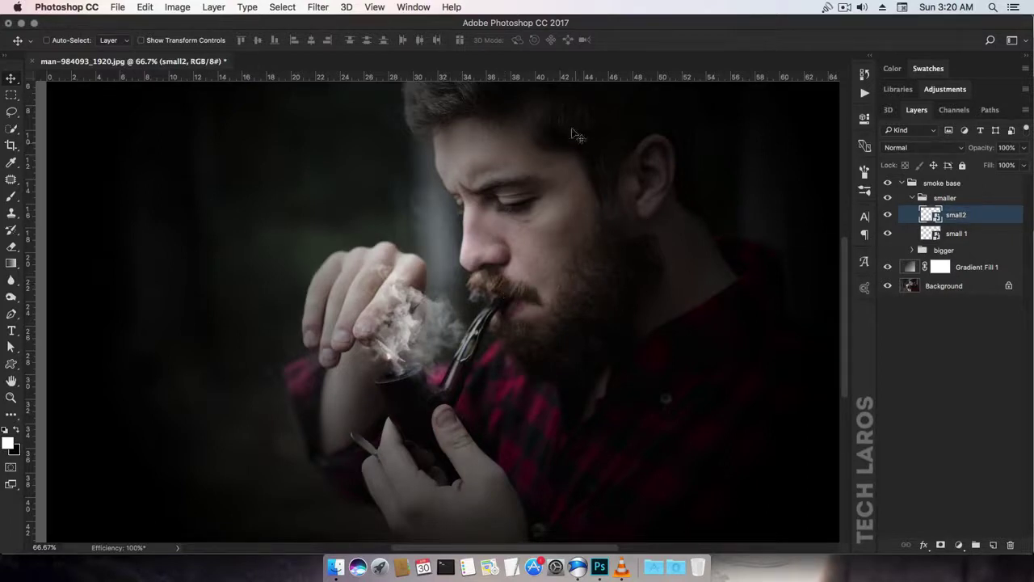
# Step: Show the Timeline and trim the small2 and small 1 clips in the smaller group to end at 03:00f
pyautogui.click(401, 10)
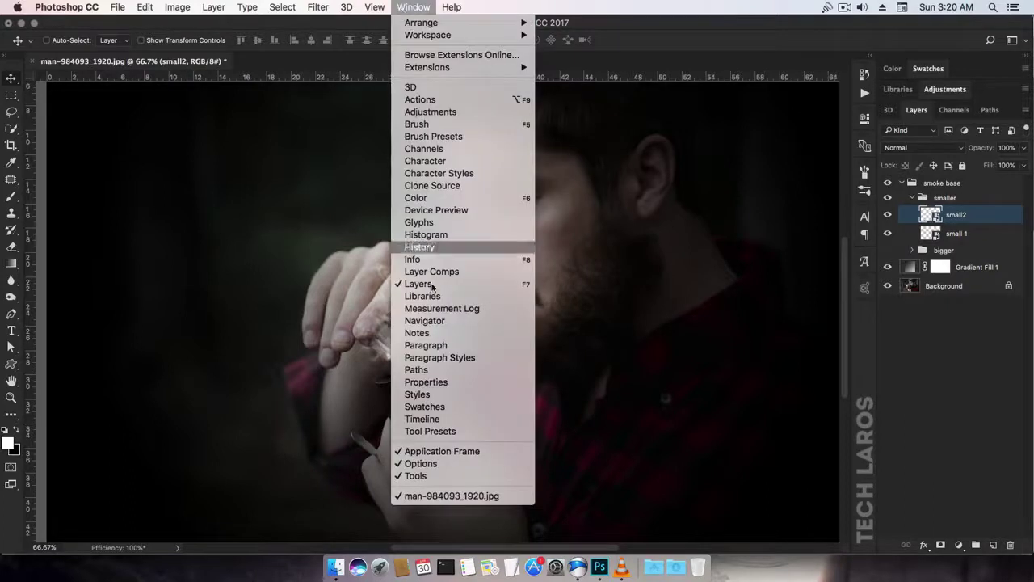
pyautogui.click(442, 419)
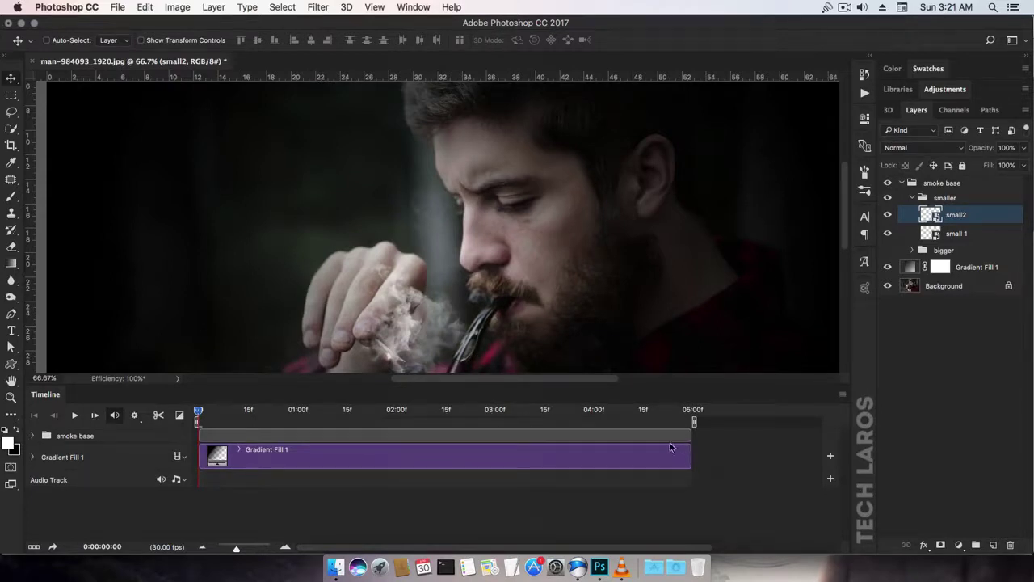
pyautogui.click(33, 437)
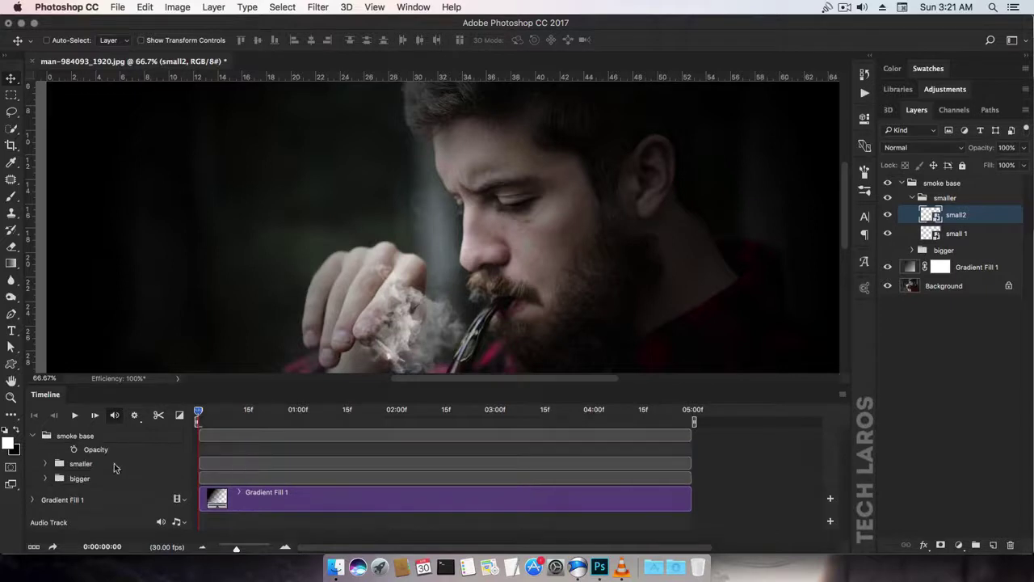
pyautogui.click(45, 465)
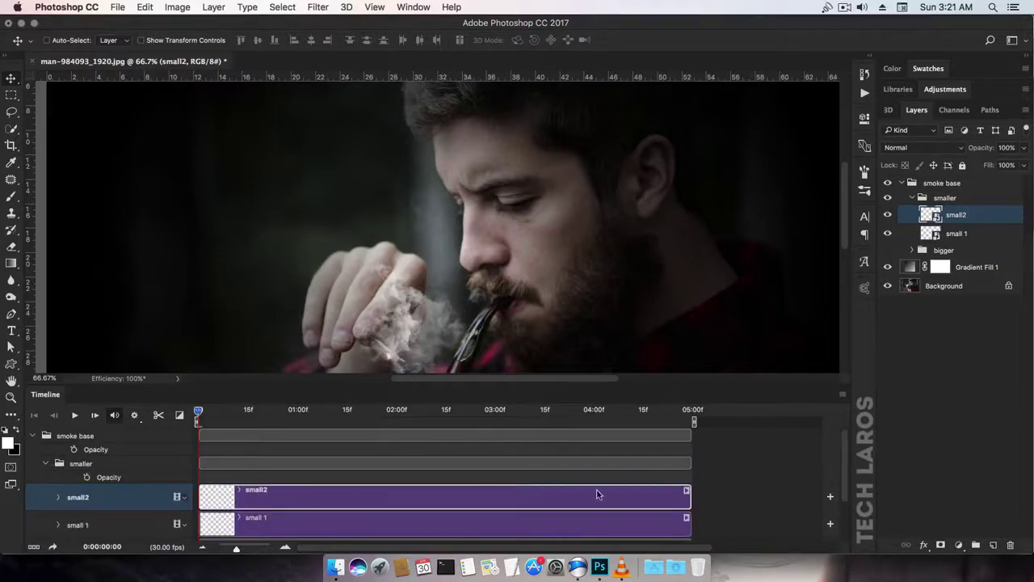
pyautogui.moveTo(687, 493); pyautogui.dragTo(496, 492)
pyautogui.scroll(-2, 688, 497)
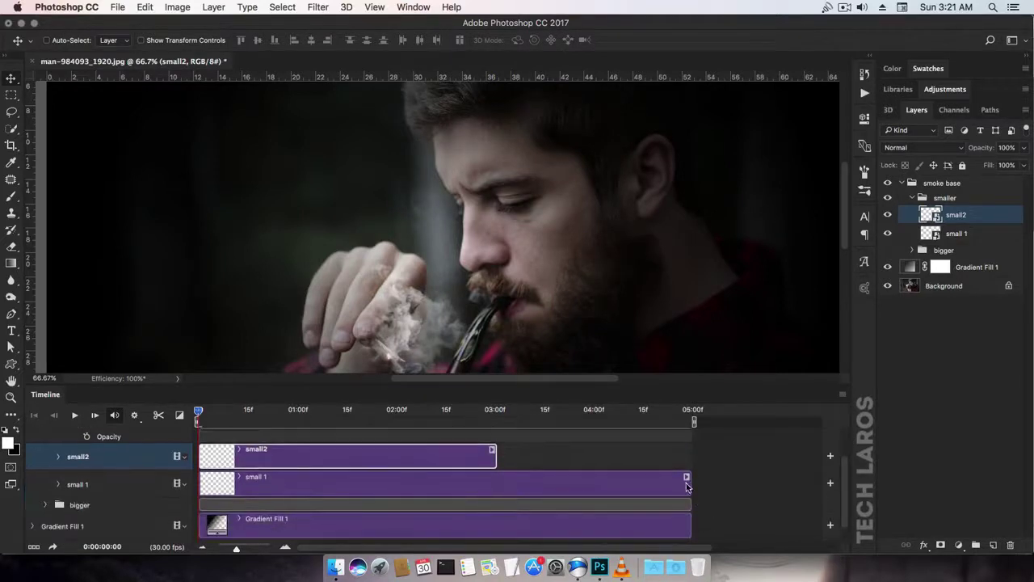
pyautogui.moveTo(688, 486); pyautogui.dragTo(497, 484)
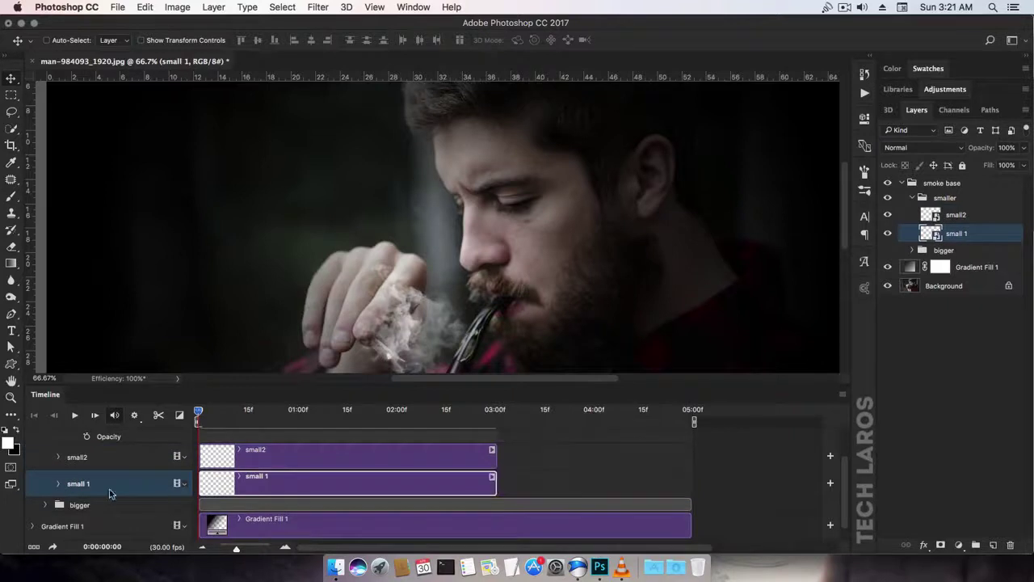
# Step: Trim the smoke2 big, smoke1 big and Gradient Fill 1 clips to end at 03:00f
pyautogui.click(45, 505)
pyautogui.scroll(-2, 255, 492)
pyautogui.moveTo(688, 492); pyautogui.dragTo(497, 490)
pyautogui.moveTo(688, 517); pyautogui.dragTo(496, 515)
pyautogui.scroll(-2, 496, 501)
pyautogui.moveTo(688, 508); pyautogui.dragTo(496, 507)
pyautogui.scroll(5, 284, 473)
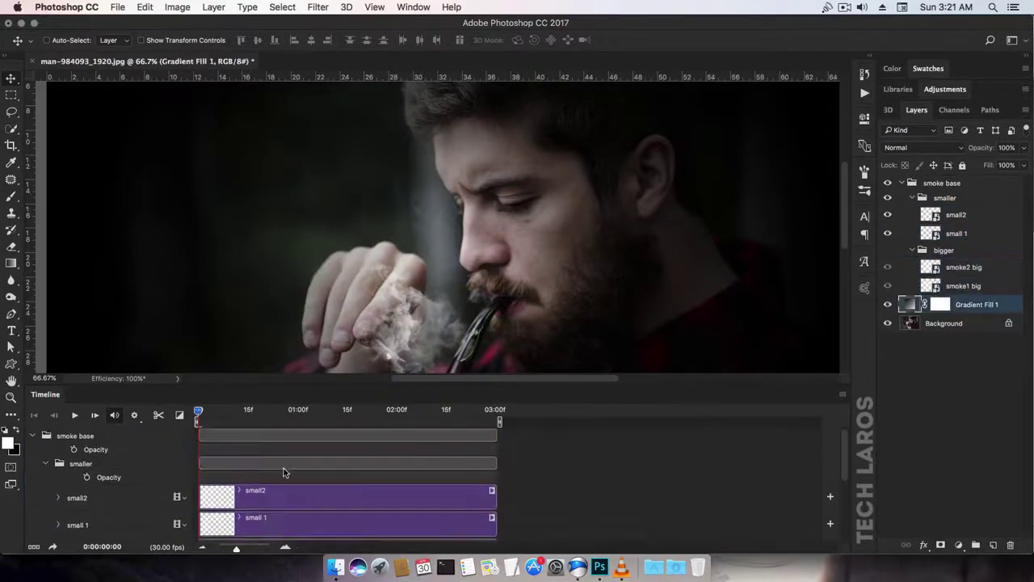
# Step: Make the bigger smoke group visible, fit the whole portrait in view at 25% and select the smoke2 big layer
pyautogui.click(888, 250)
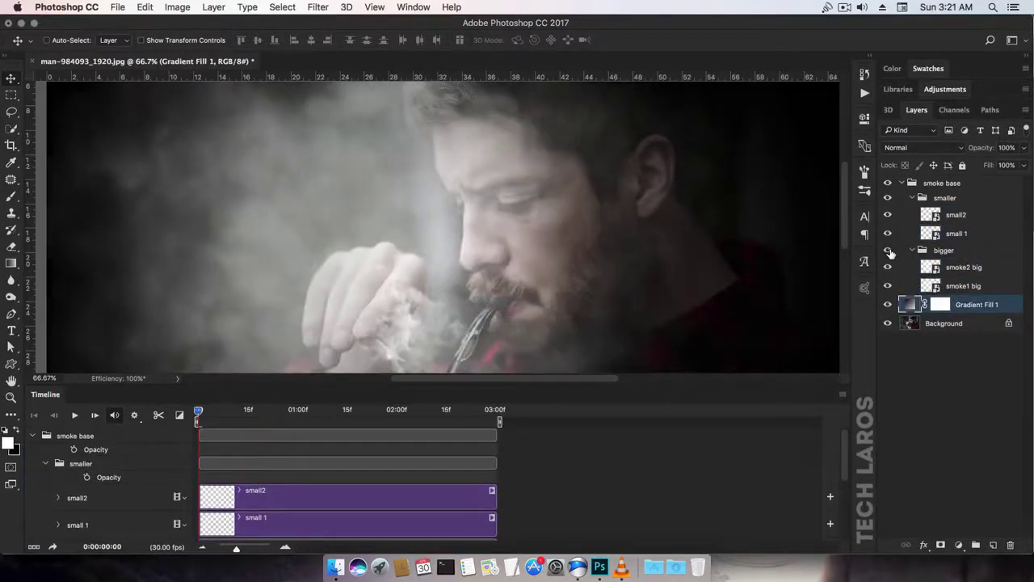
pyautogui.press('super+minus')
pyautogui.press('super+minus')
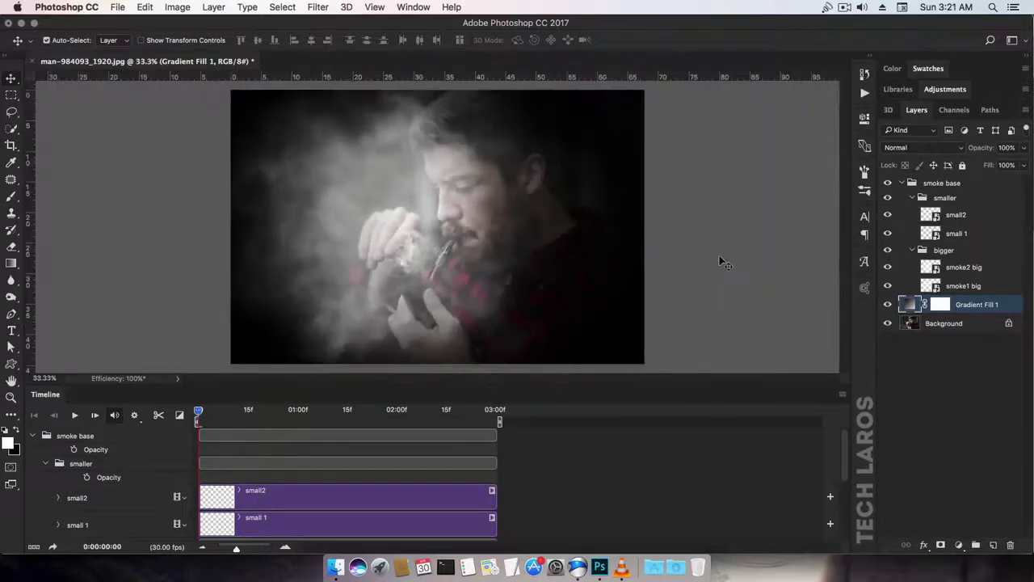
pyautogui.press('super+minus')
pyautogui.click(974, 267)
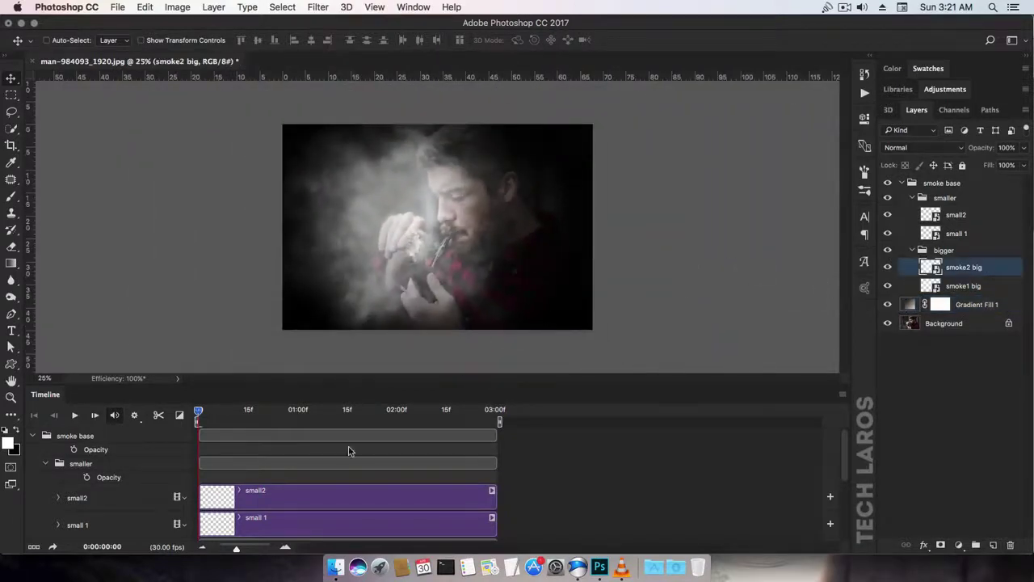
pyautogui.click(57, 499)
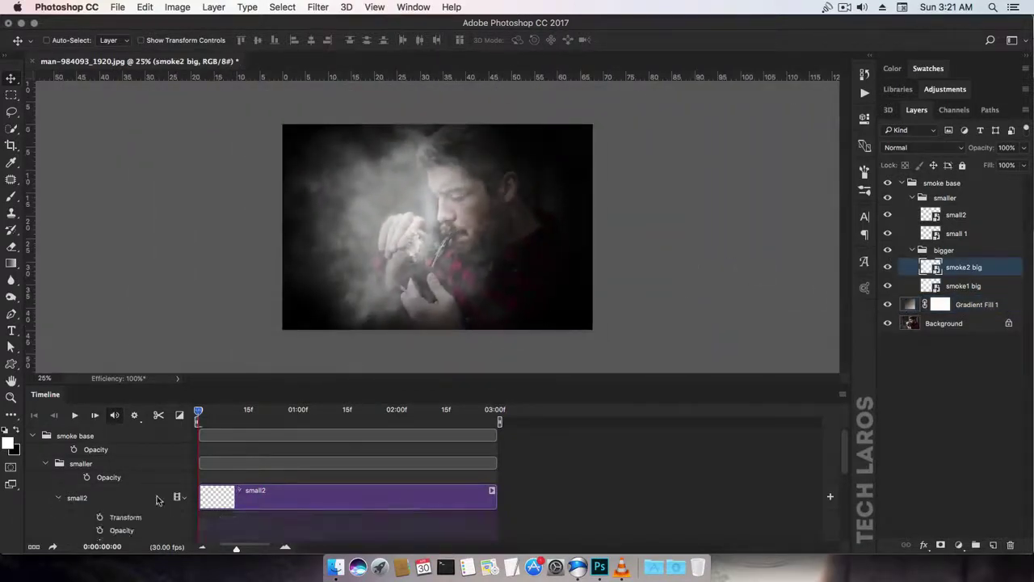
pyautogui.click(59, 503)
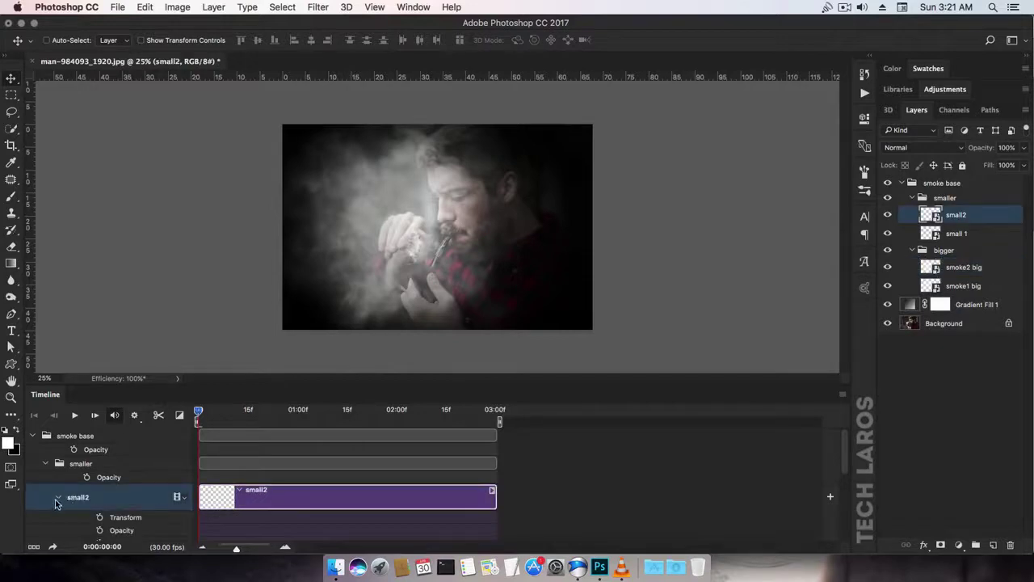
pyautogui.click(57, 497)
pyautogui.scroll(-1, 310, 488)
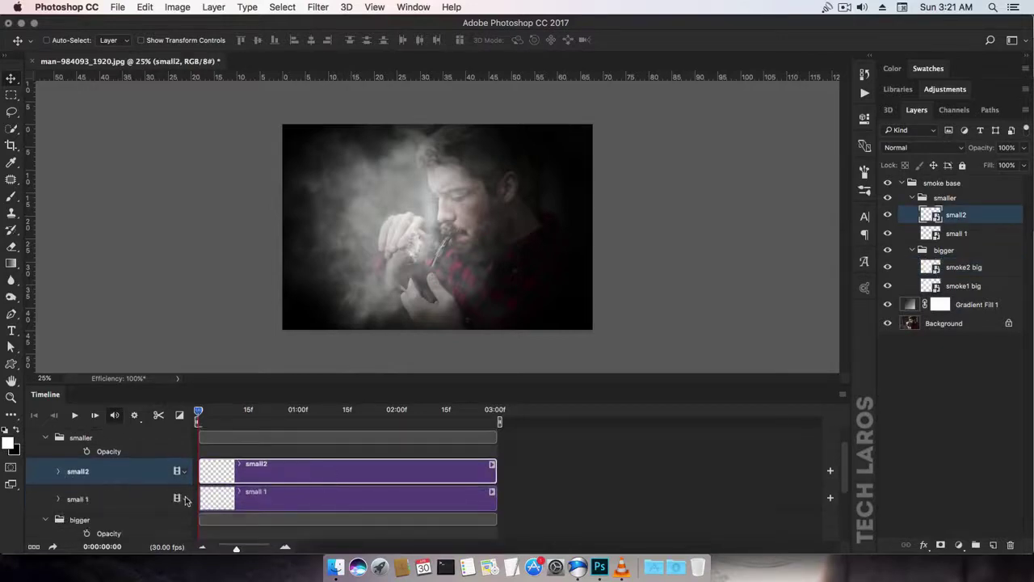
pyautogui.click(58, 499)
pyautogui.click(59, 499)
# Step: Enable Transform keyframing for the smoke1 big clip with a first keyframe at the start of the timeline
pyautogui.scroll(-4, 173, 496)
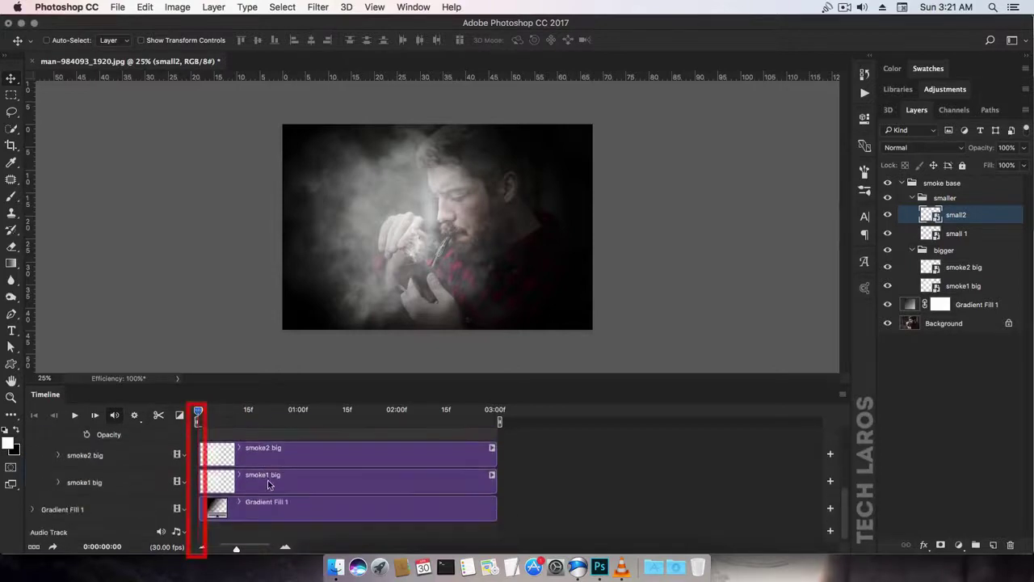
pyautogui.click(59, 483)
pyautogui.scroll(-1, 282, 486)
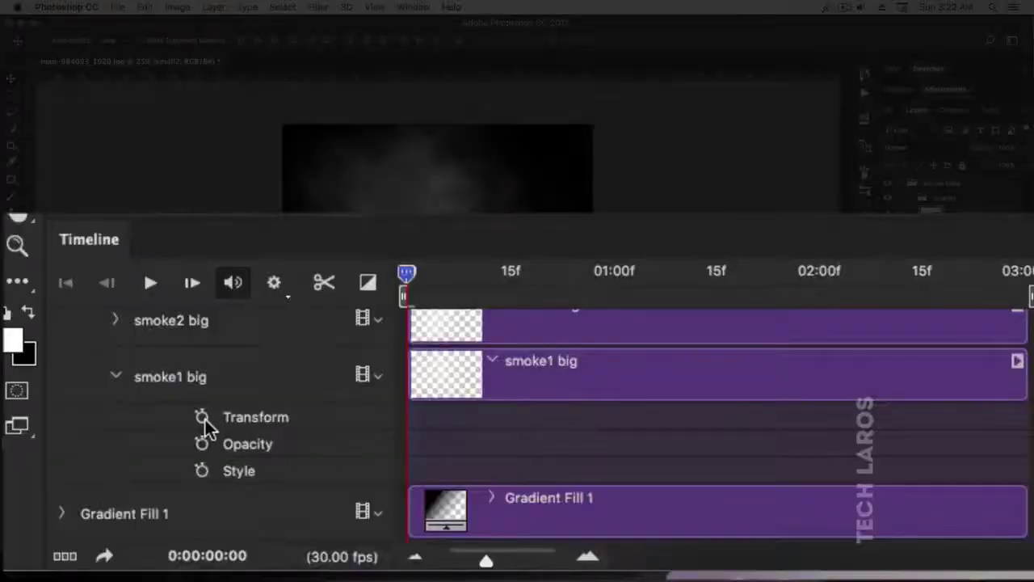
pyautogui.click(203, 420)
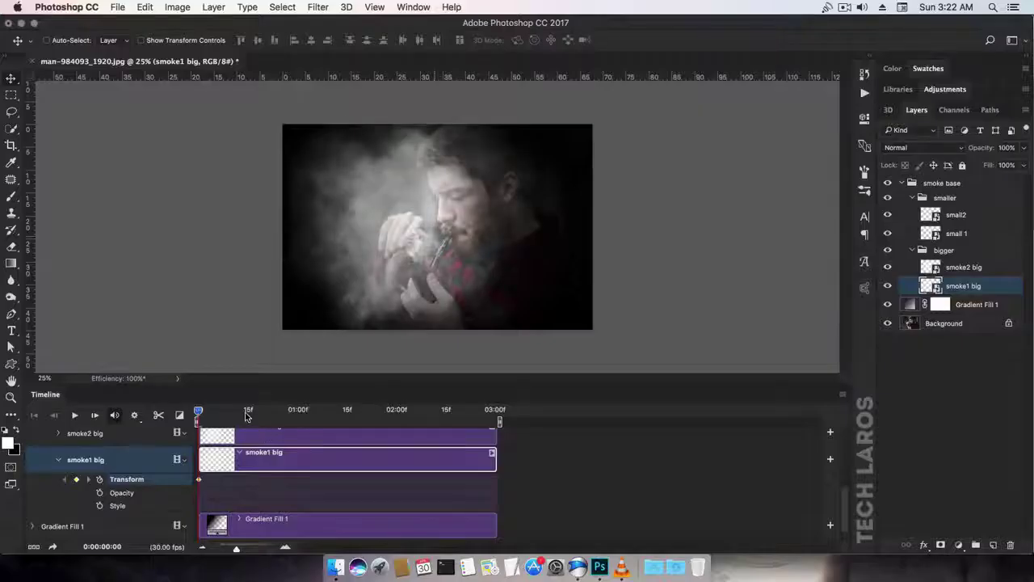
pyautogui.click(248, 413)
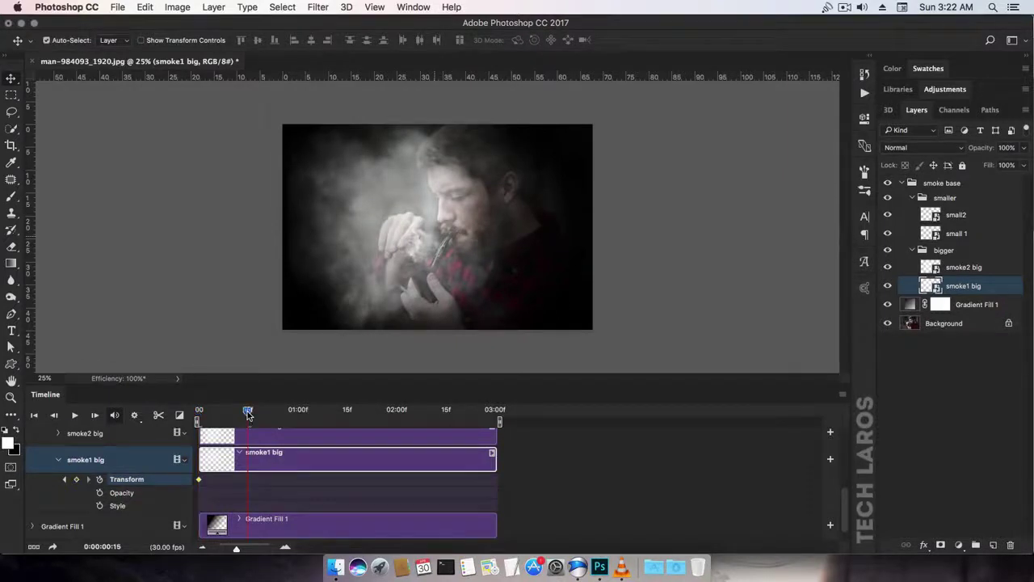
pyautogui.press('super+t')
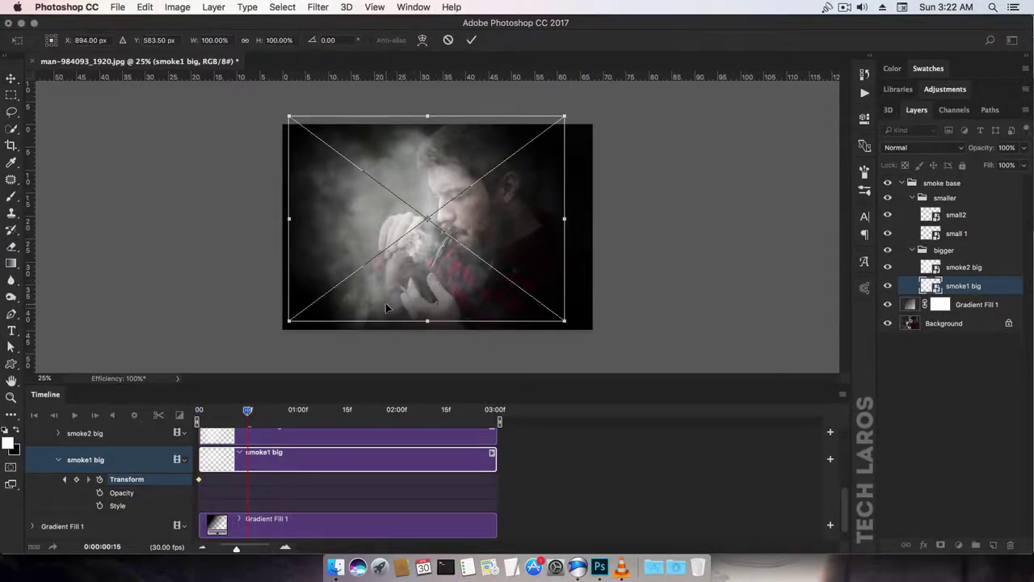
pyautogui.press('Return')
pyautogui.press('super')
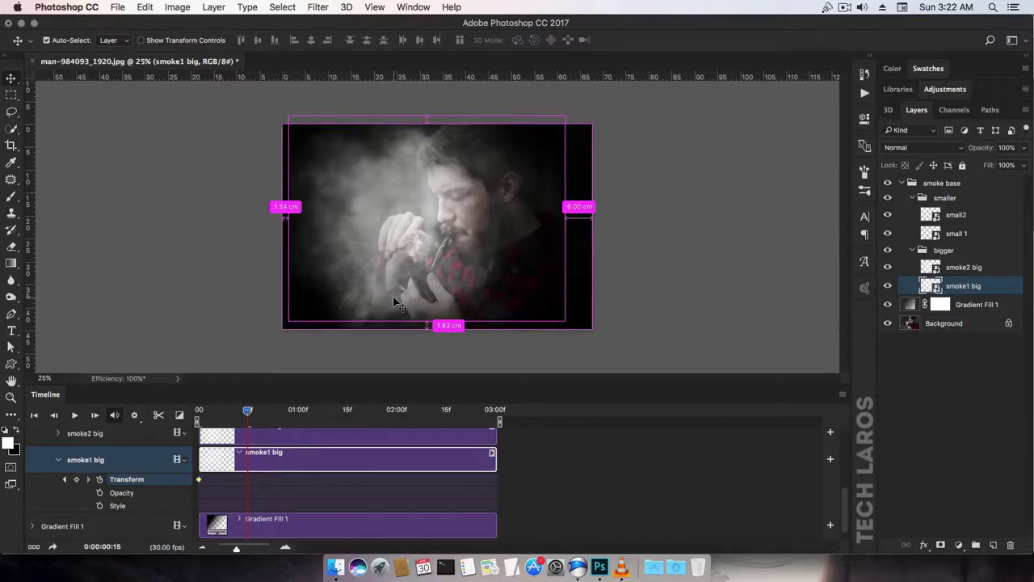
pyautogui.press('super+z')
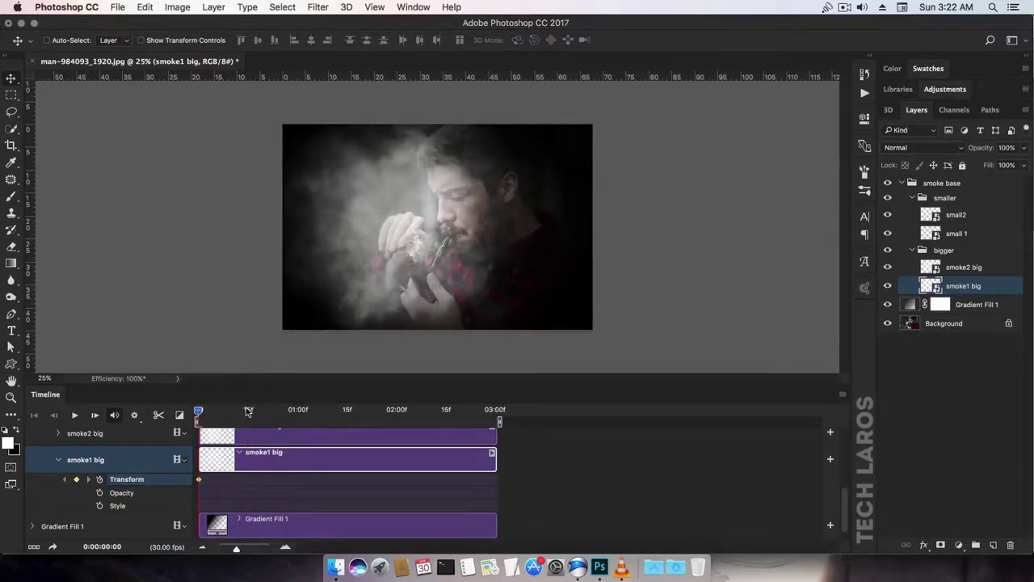
# Step: Add a Transform keyframe to smoke1 big at 15f by enlarging the smoke slightly around its centre
pyautogui.click(248, 411)
pyautogui.press('super+t')
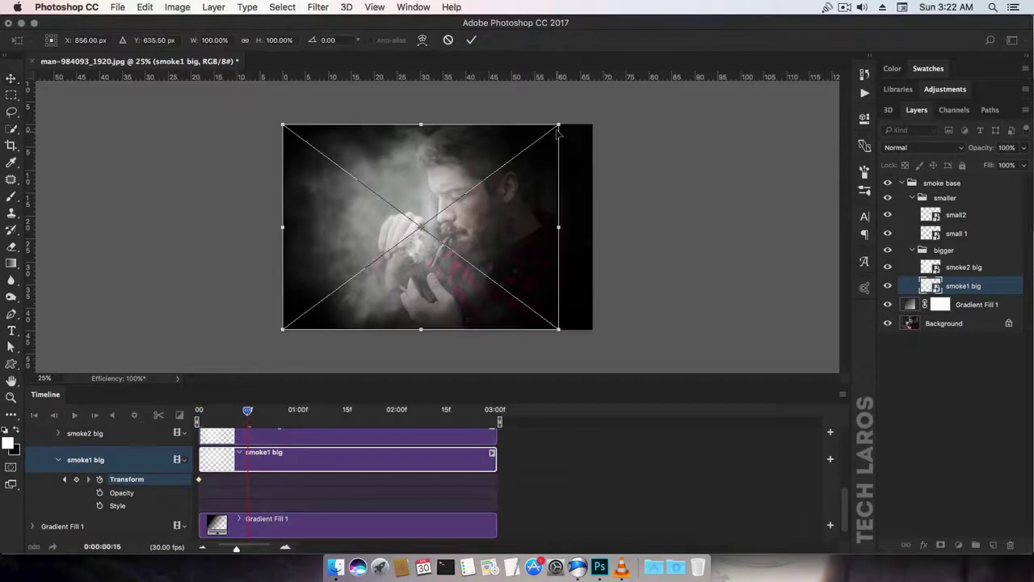
pyautogui.moveTo(559, 121); pyautogui.dragTo(586, 109)
pyautogui.press('Return')
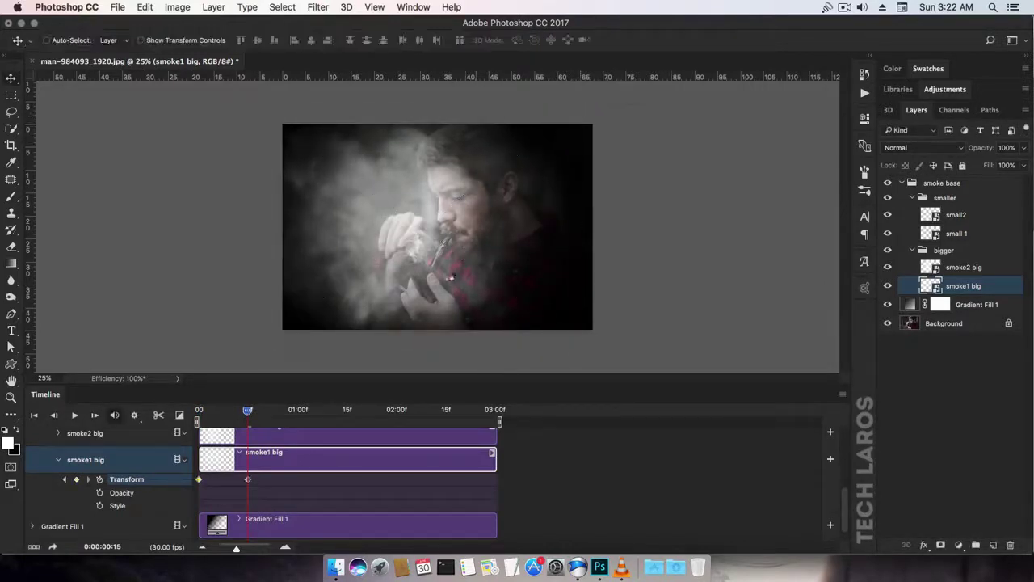
# Step: Add a Transform keyframe to smoke1 big at 01:00f, enlarging the smoke to about 128% and rotating it about 1.4°
pyautogui.click(296, 411)
pyautogui.press('super+t')
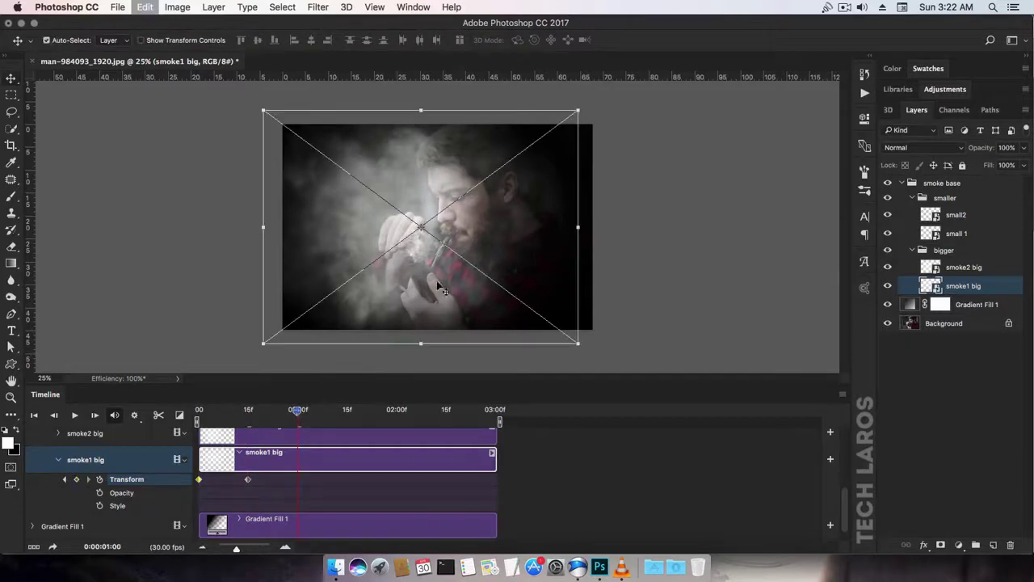
pyautogui.moveTo(578, 107); pyautogui.dragTo(640, 85)
pyautogui.press('Return')
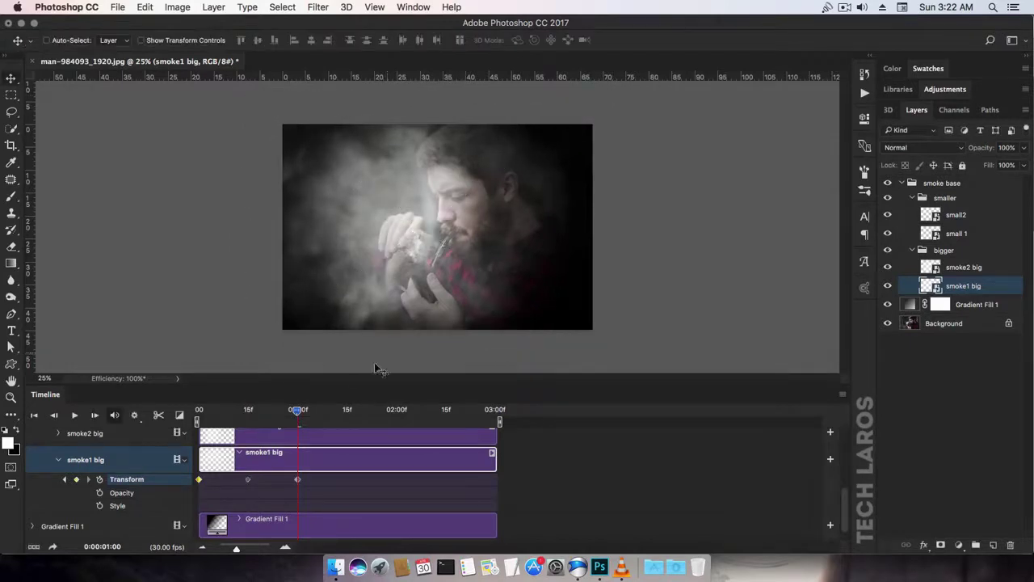
# Step: Add a Transform keyframe to smoke1 big at 0:00:01:15 by enlarging the smoke a little more
pyautogui.click(346, 413)
pyautogui.press('super+t')
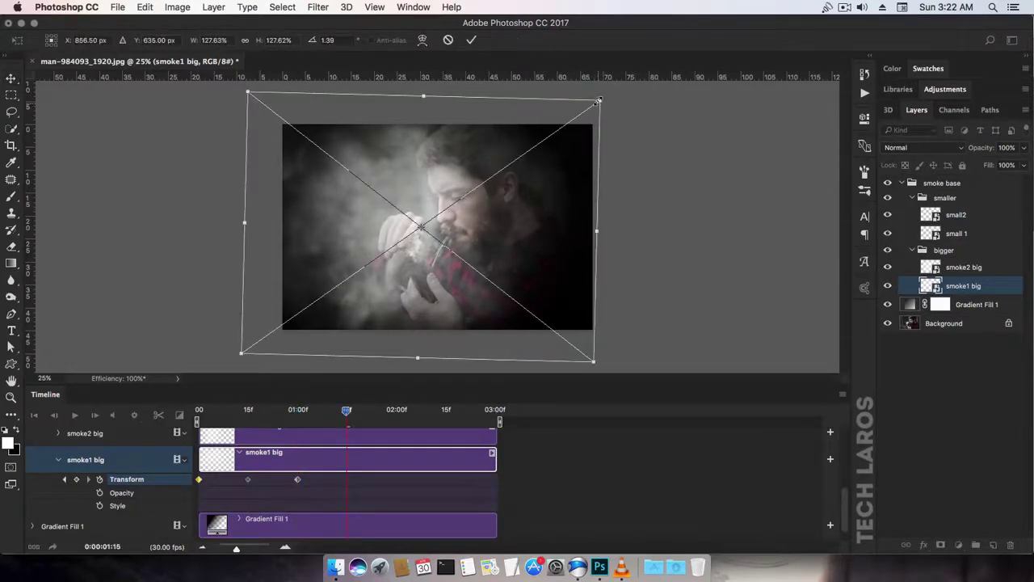
pyautogui.moveTo(599, 100); pyautogui.dragTo(612, 99)
pyautogui.press('Return')
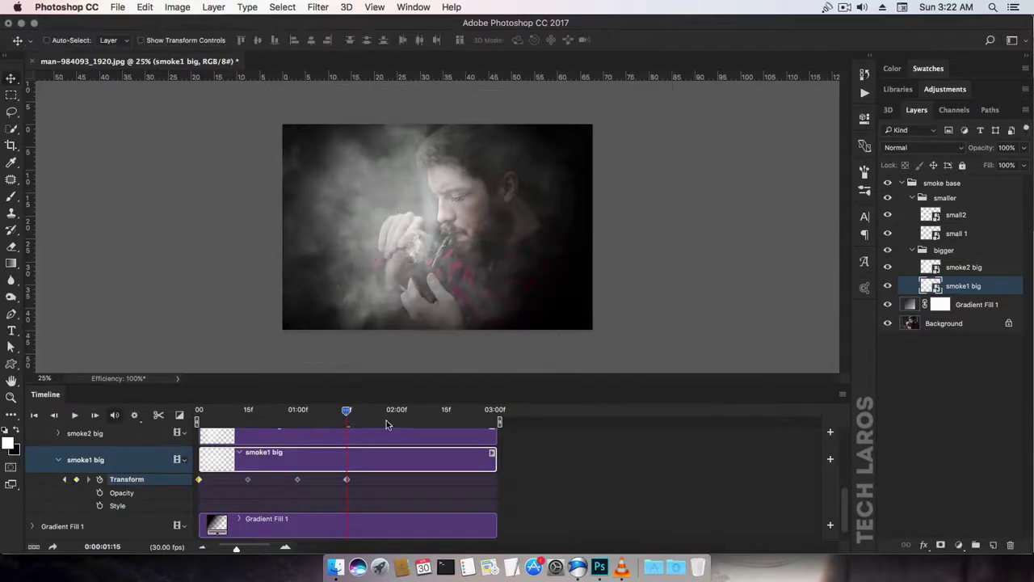
# Step: Add a Transform keyframe to smoke1 big at 0:00:02:01, enlarging the smoke to about 148%
pyautogui.click(398, 412)
pyautogui.press('super+t')
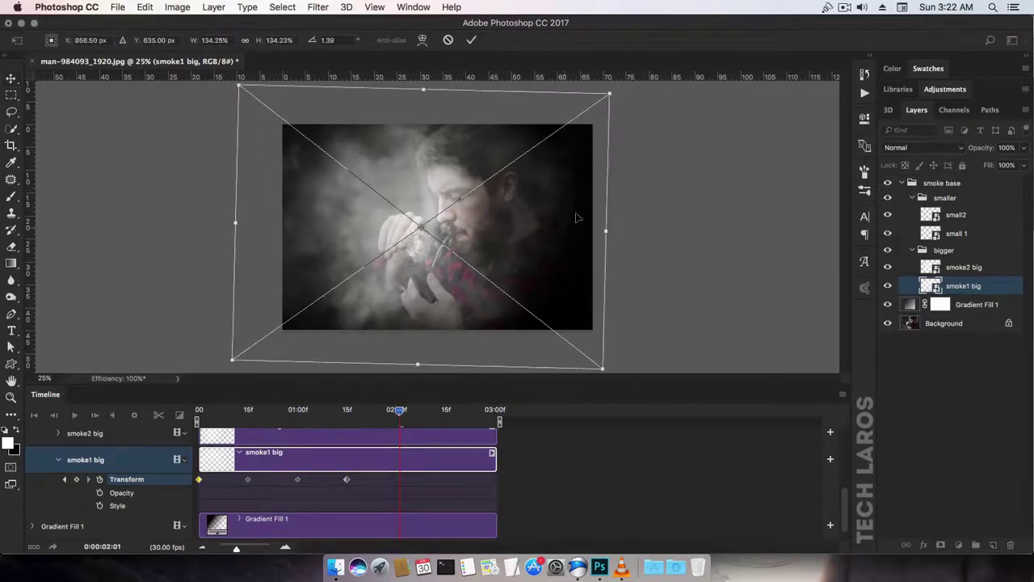
pyautogui.moveTo(611, 101); pyautogui.dragTo(636, 91)
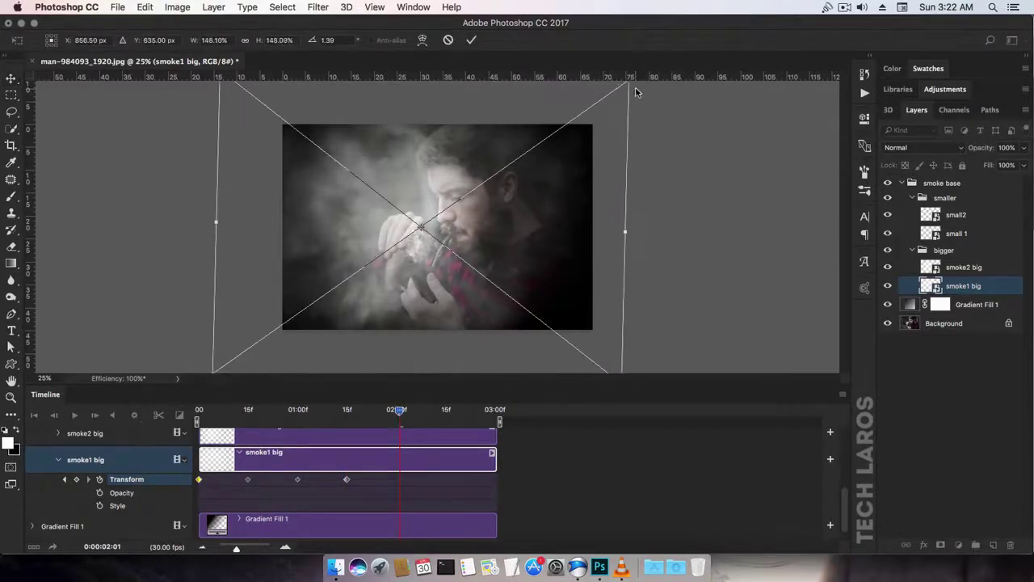
pyautogui.press('Return')
# Step: Add a Transform keyframe to smoke1 big at 0:00:02:15 by enlarging the smoke slightly around its centre
pyautogui.click(445, 412)
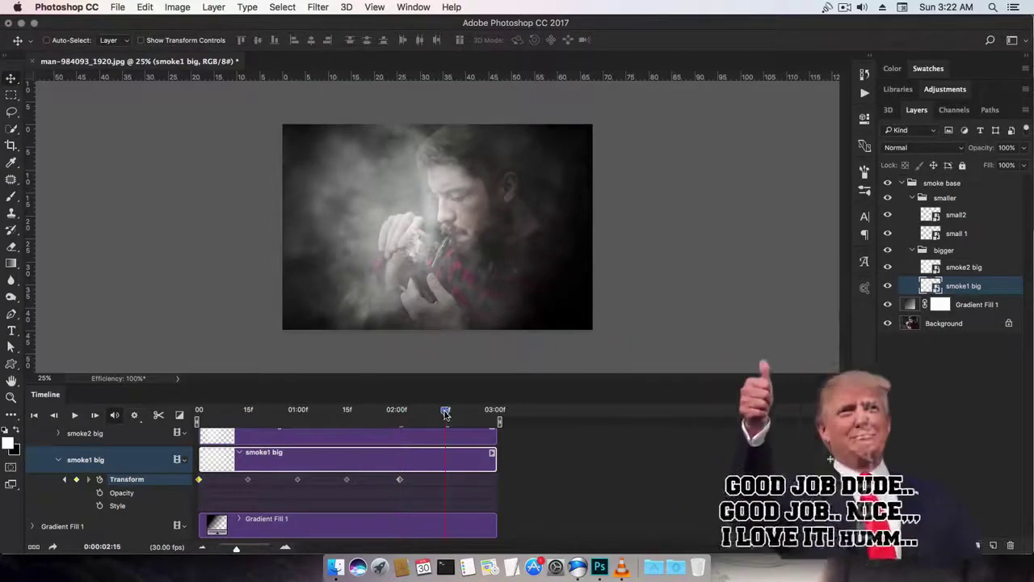
pyautogui.press('super+t')
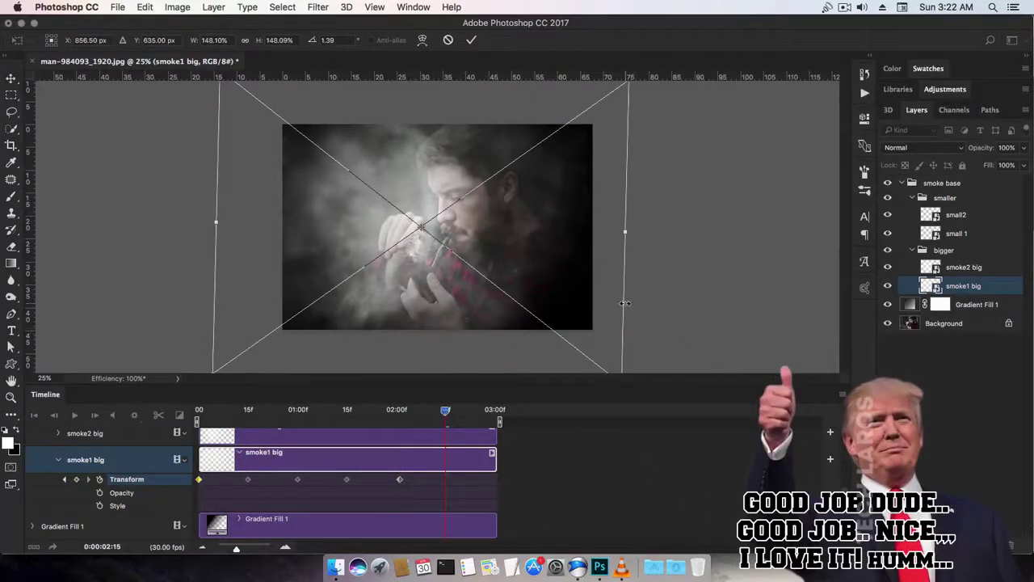
pyautogui.press('Return')
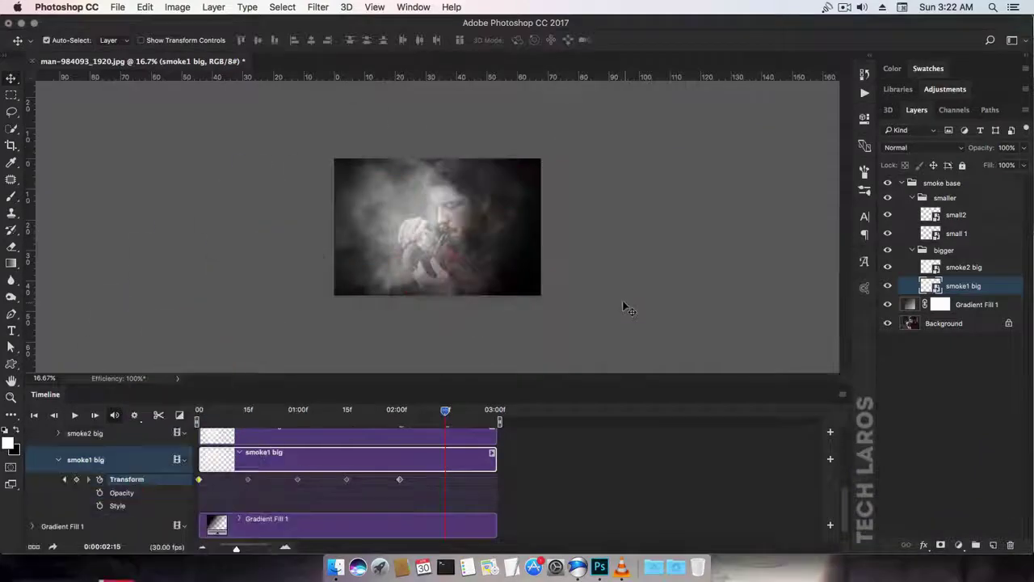
pyautogui.press('super+t')
pyautogui.moveTo(565, 132); pyautogui.dragTo(575, 124)
pyautogui.press('Return')
# Step: Add the final Transform keyframe to smoke1 big at 03:00f by enlarging the smoke a little further
pyautogui.moveTo(445, 410); pyautogui.dragTo(497, 412)
pyautogui.press('super+t')
pyautogui.moveTo(574, 124); pyautogui.dragTo(584, 116)
pyautogui.press('Return')
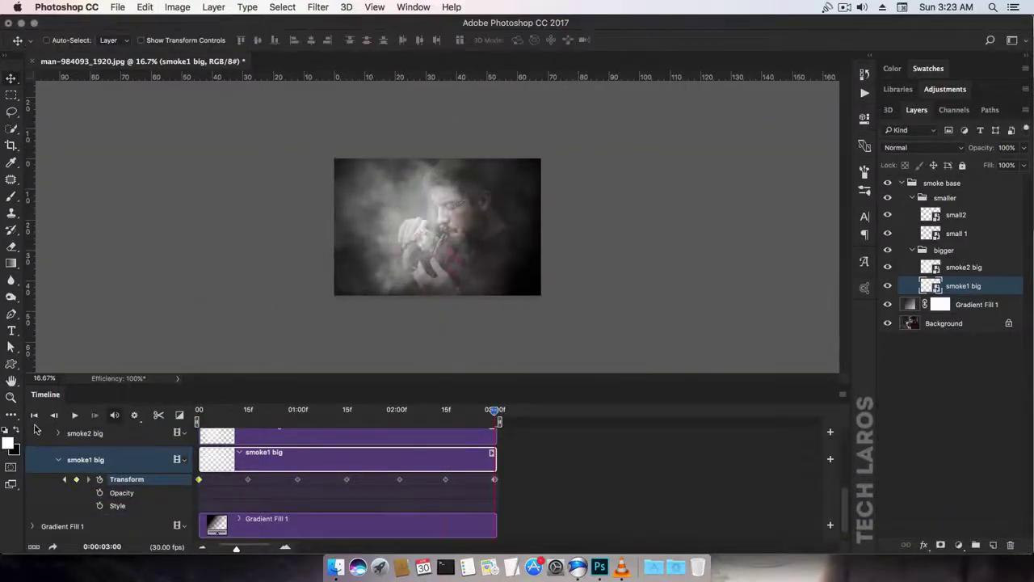
# Step: Preview smoke1 big from the start with the other smoke layers hidden, and shift its 02:01 Transform keyframe to 02:00f
pyautogui.click(34, 416)
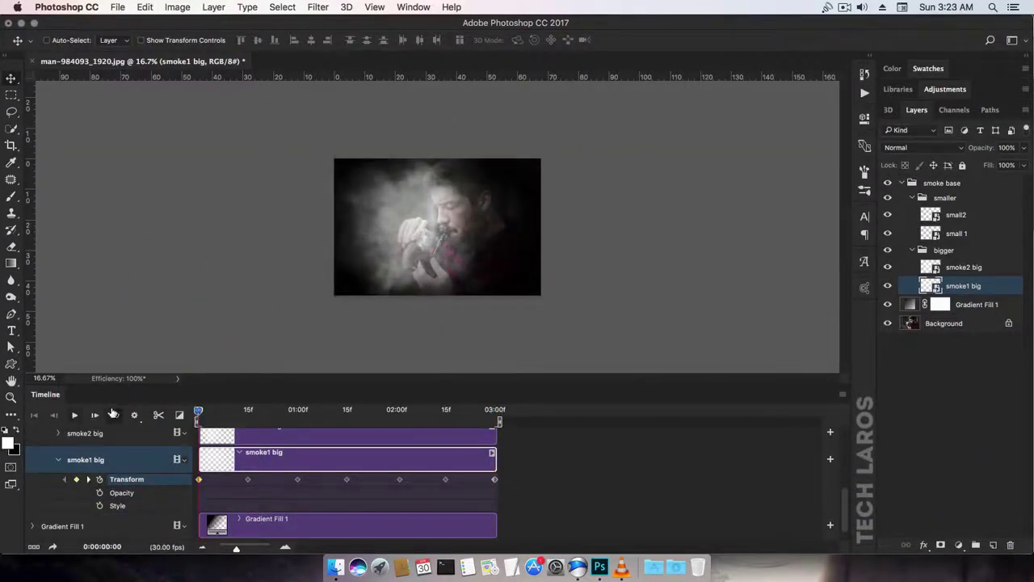
pyautogui.click(889, 270)
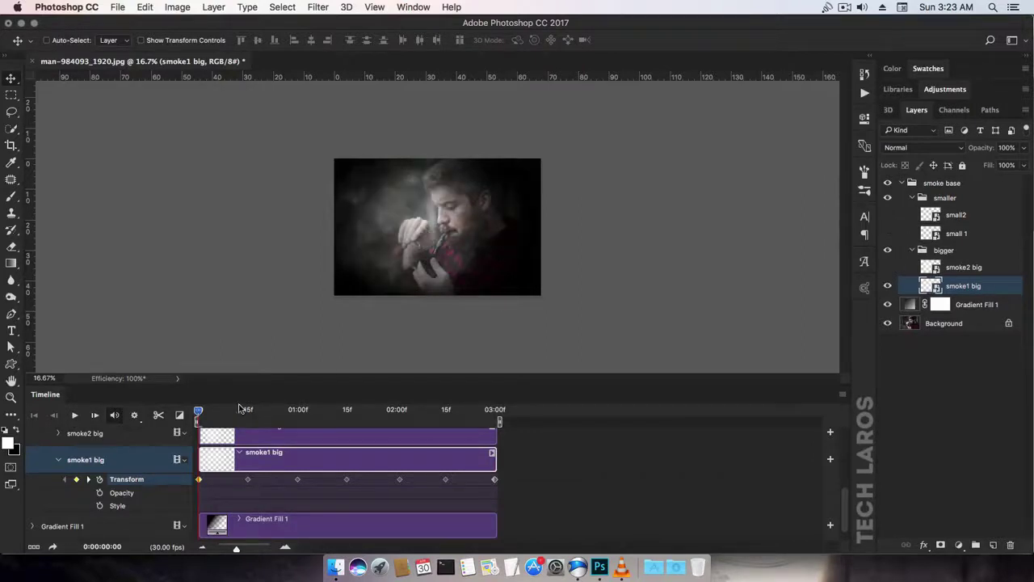
pyautogui.click(76, 415)
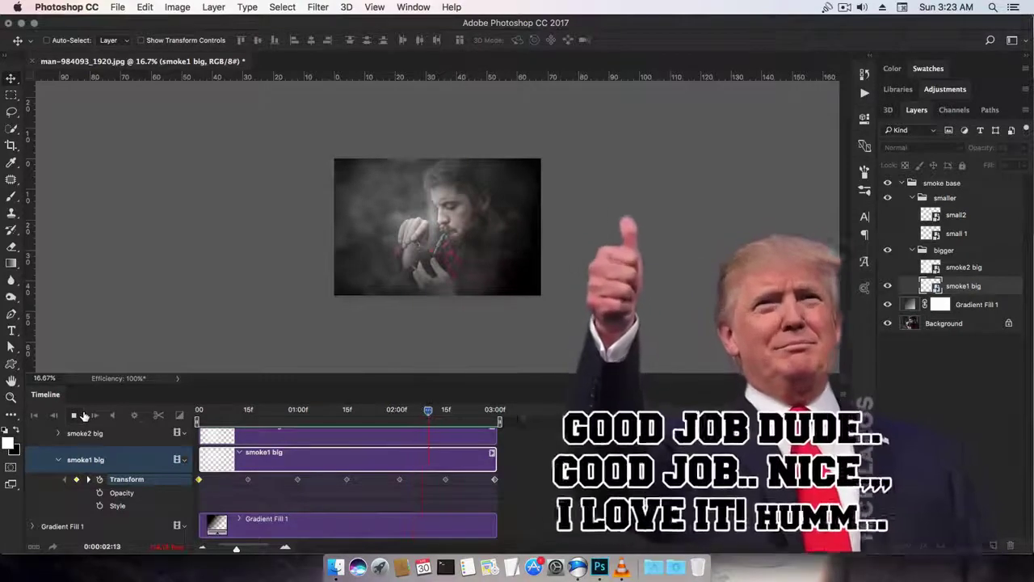
pyautogui.press('space')
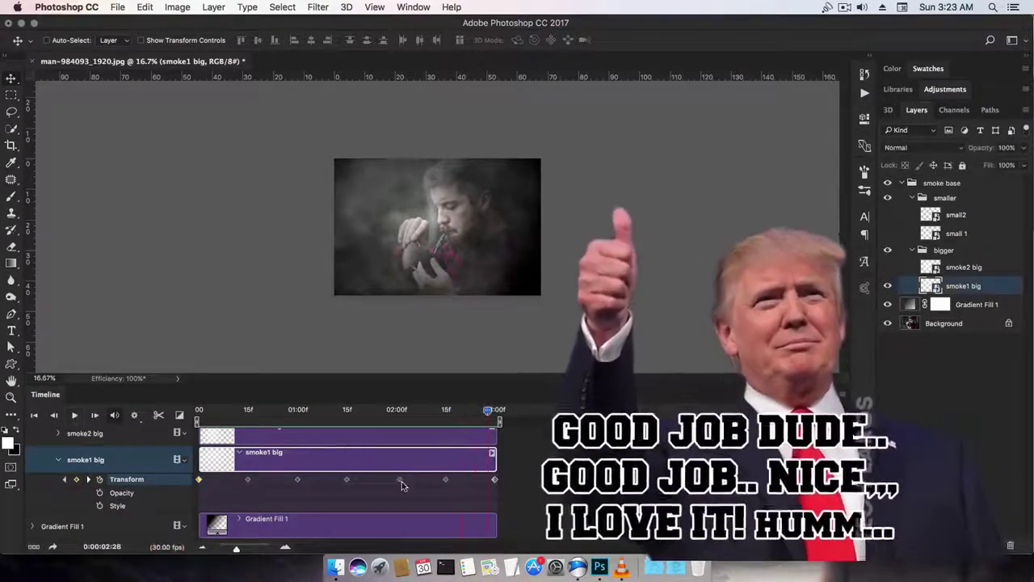
pyautogui.click(397, 480)
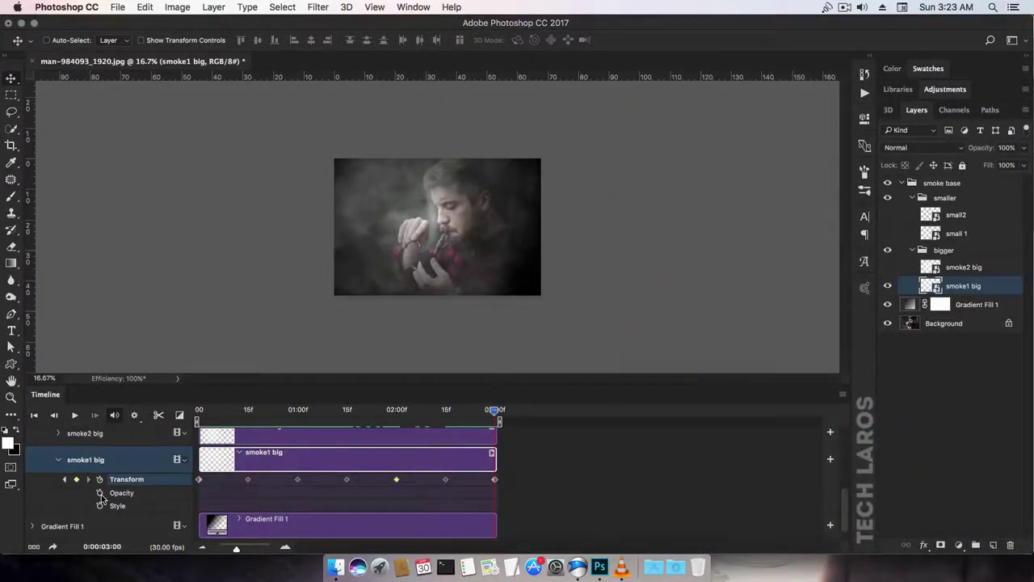
# Step: Enable Opacity keyframing for smoke1 big, fading it from 0% at the timeline start to 100% at 03:00f
pyautogui.click(101, 495)
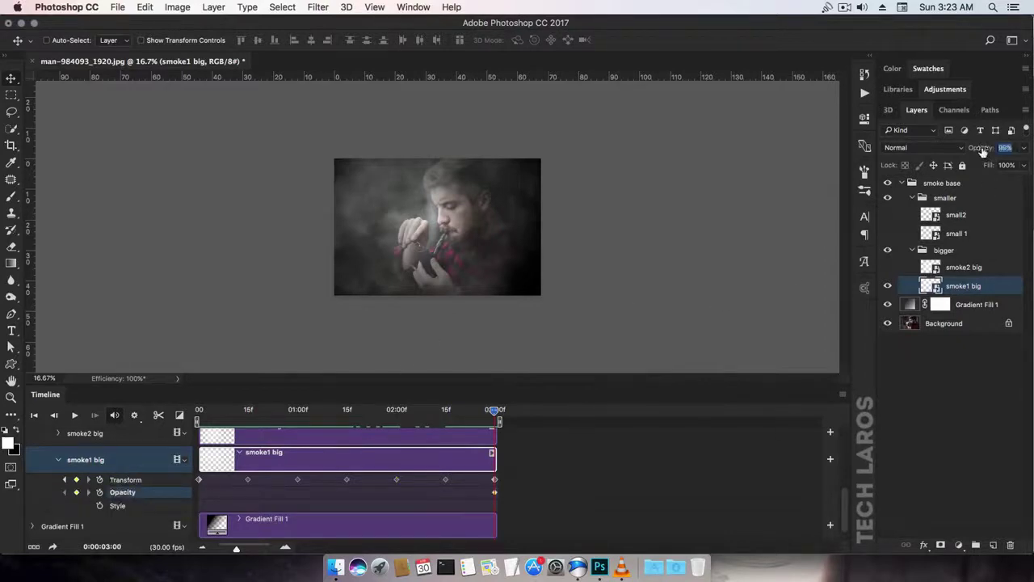
pyautogui.moveTo(844, 167); pyautogui.dragTo(842, 167)
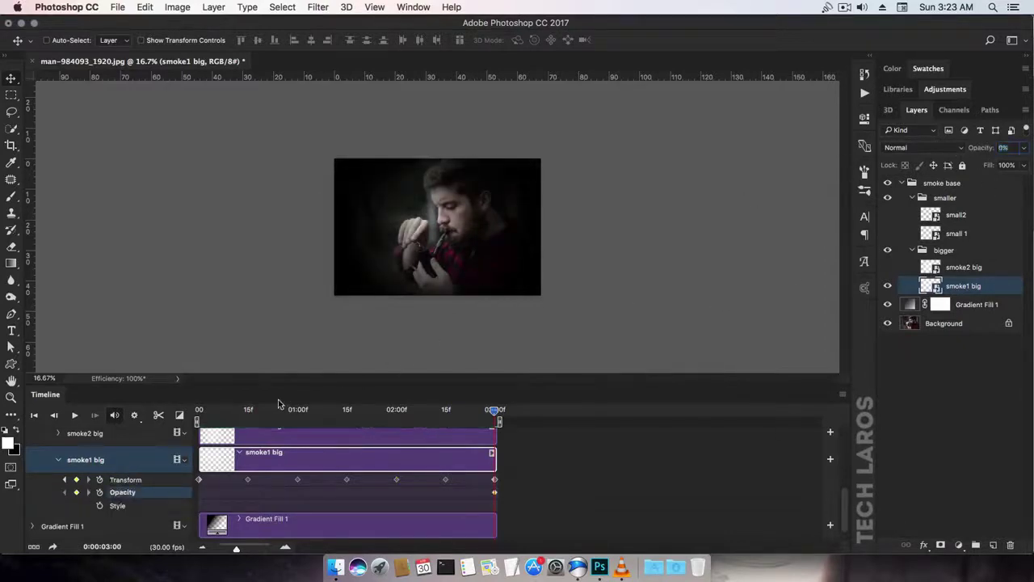
pyautogui.moveTo(202, 412); pyautogui.dragTo(196, 412)
pyautogui.moveTo(1010, 157); pyautogui.dragTo(1031, 143)
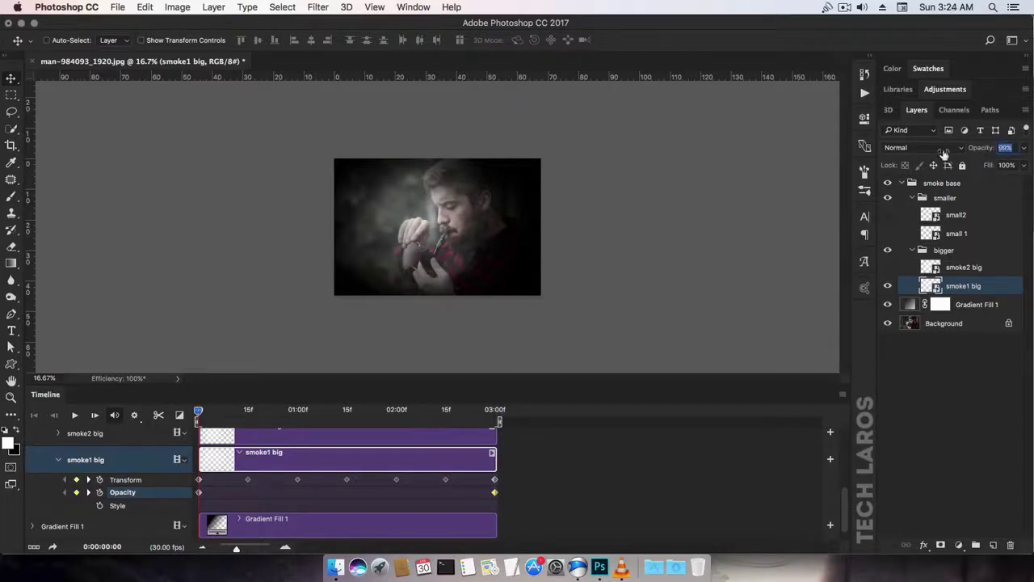
pyautogui.moveTo(944, 154); pyautogui.dragTo(453, 173)
pyautogui.click(494, 410)
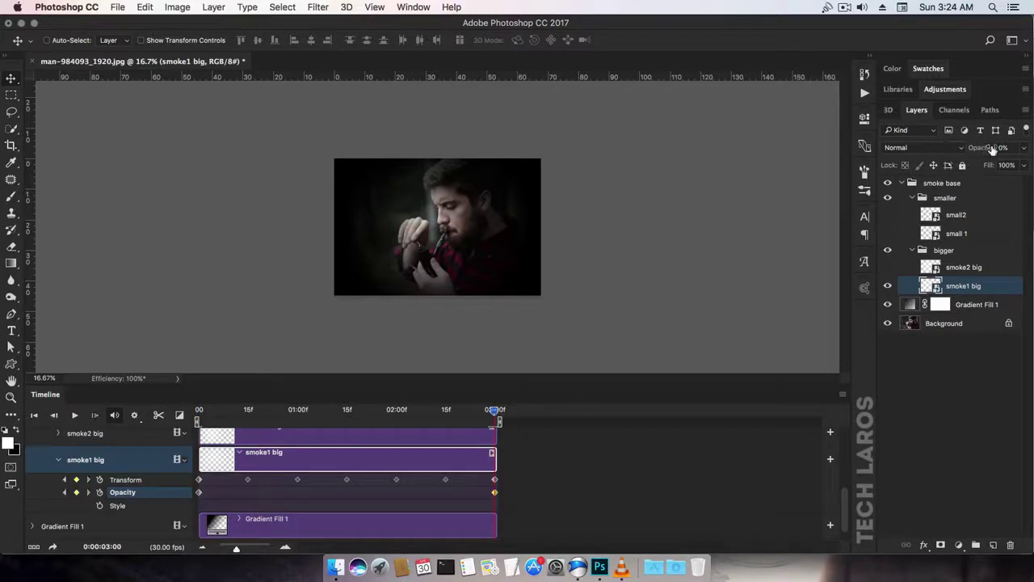
pyautogui.moveTo(992, 148); pyautogui.dragTo(987, 156)
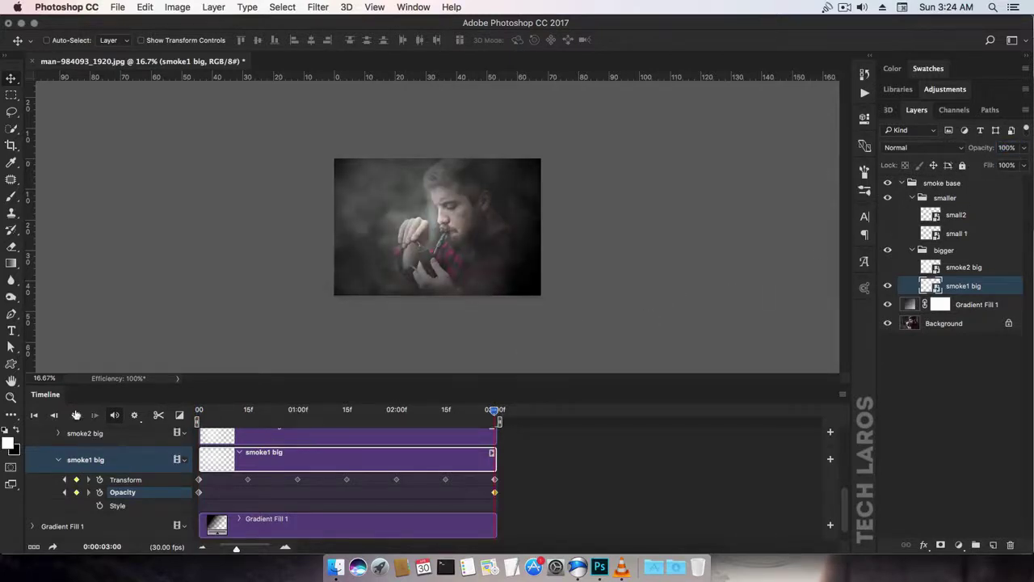
# Step: Play the smoke1 big opacity animation from the timeline start
pyautogui.click(35, 417)
pyautogui.click(73, 417)
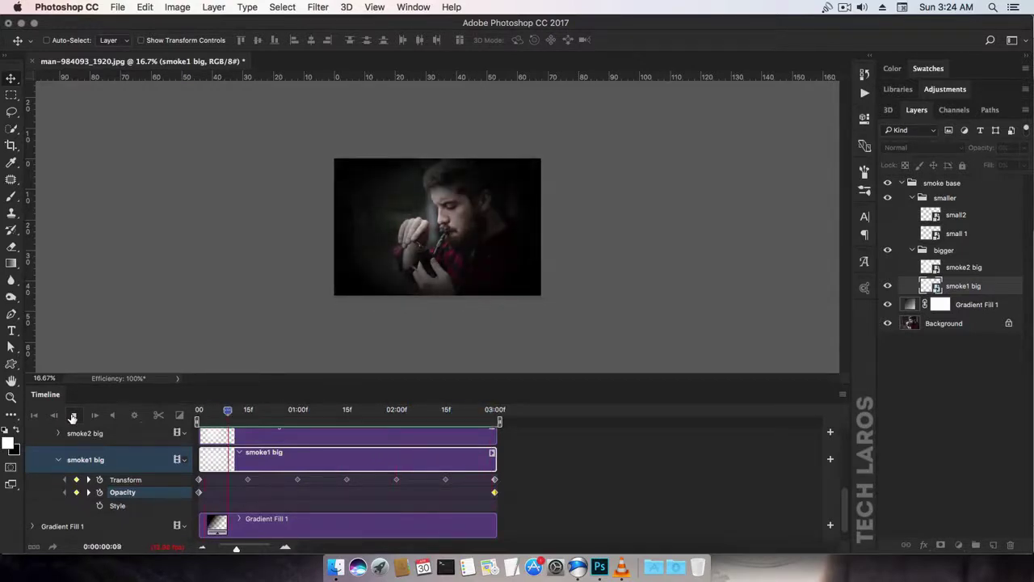
pyautogui.click(73, 416)
# Step: Enable Opacity and Transform keyframing for the smoke2 big clip with first keyframes at the timeline start
pyautogui.click(60, 460)
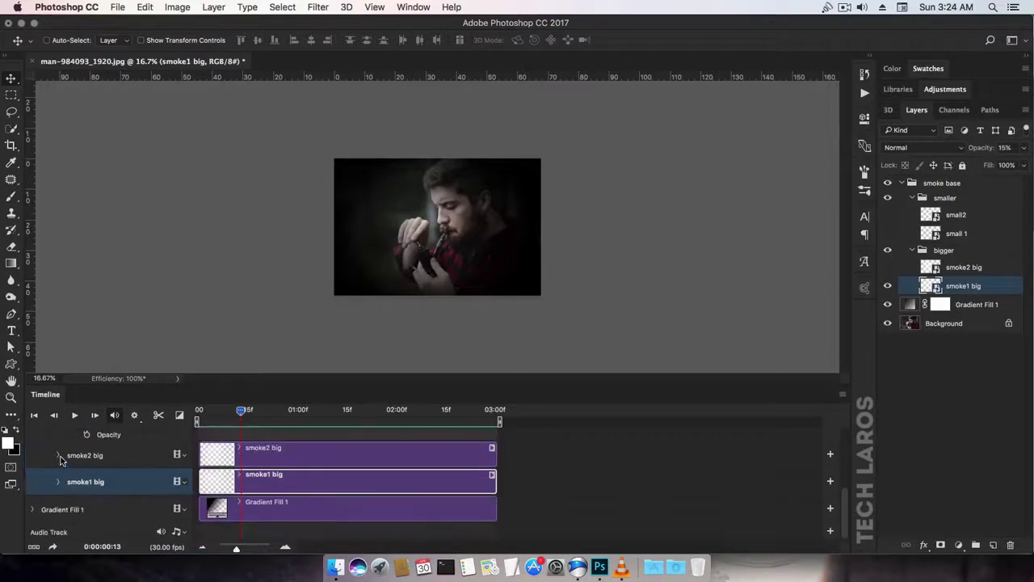
pyautogui.click(58, 456)
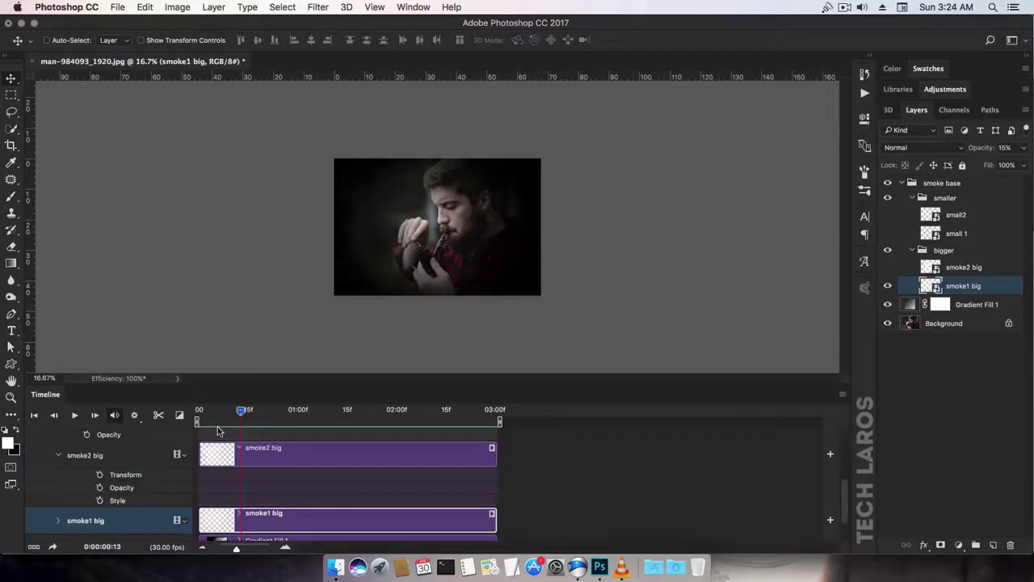
pyautogui.moveTo(240, 410); pyautogui.dragTo(198, 411)
pyautogui.click(100, 488)
pyautogui.moveTo(199, 411)
pyautogui.mouseDown()
pyautogui.moveTo(497, 411)
pyautogui.moveTo(199, 410)
pyautogui.mouseUp()
pyautogui.click(100, 475)
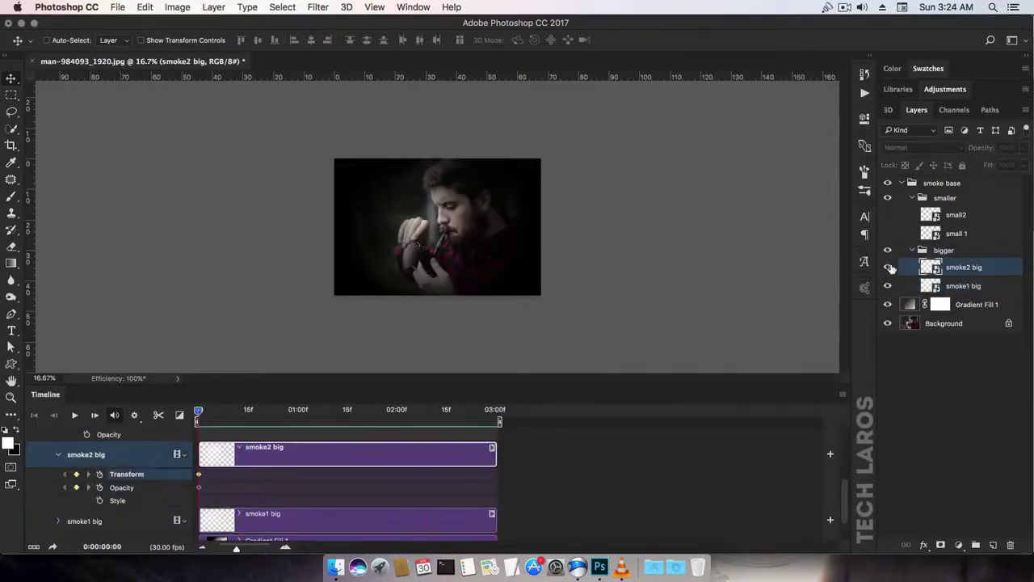
# Step: Show smoke2 big and add Transform keyframes at 15f and 01:00f, enlarging the smoke a little at each
pyautogui.click(889, 267)
pyautogui.press('super+t')
pyautogui.moveTo(541, 159); pyautogui.dragTo(575, 144)
pyautogui.moveTo(247, 410); pyautogui.dragTo(298, 410)
pyautogui.moveTo(564, 143); pyautogui.dragTo(579, 134)
# Step: Add Transform keyframes to smoke2 big at 0:00:01:15, scaled to about 147%, and at 02:00f, scaled slightly larger
pyautogui.moveTo(298, 410); pyautogui.dragTo(346, 411)
pyautogui.moveTo(575, 133); pyautogui.dragTo(593, 120)
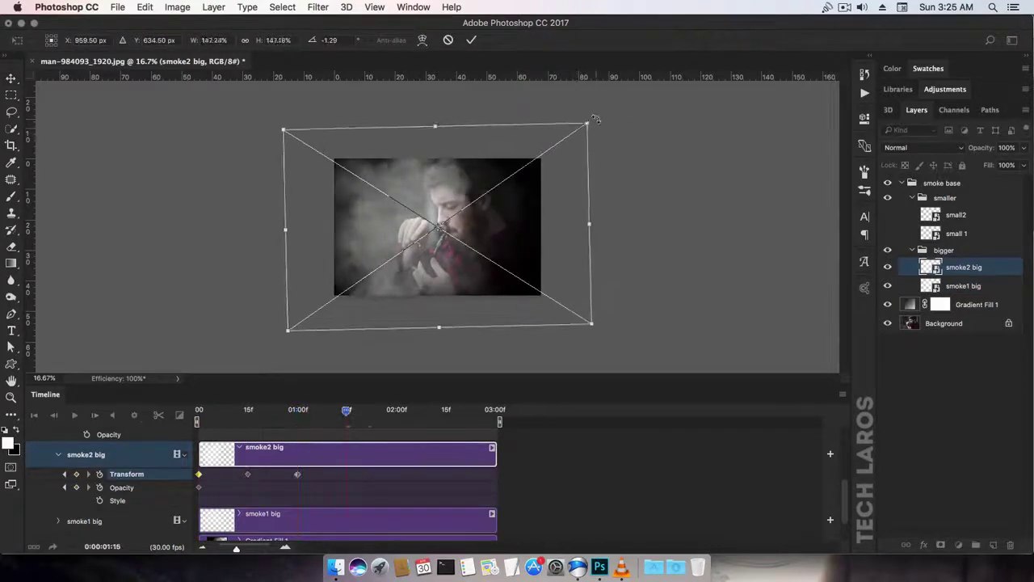
pyautogui.moveTo(347, 410); pyautogui.dragTo(397, 411)
pyautogui.moveTo(590, 124); pyautogui.dragTo(600, 111)
# Step: Add a Transform keyframe to smoke2 big at 0:00:02:15, enlarging the smoke to about 171% with about -2° rotation
pyautogui.moveTo(397, 410); pyautogui.dragTo(445, 411)
pyautogui.moveTo(600, 110); pyautogui.dragTo(618, 100)
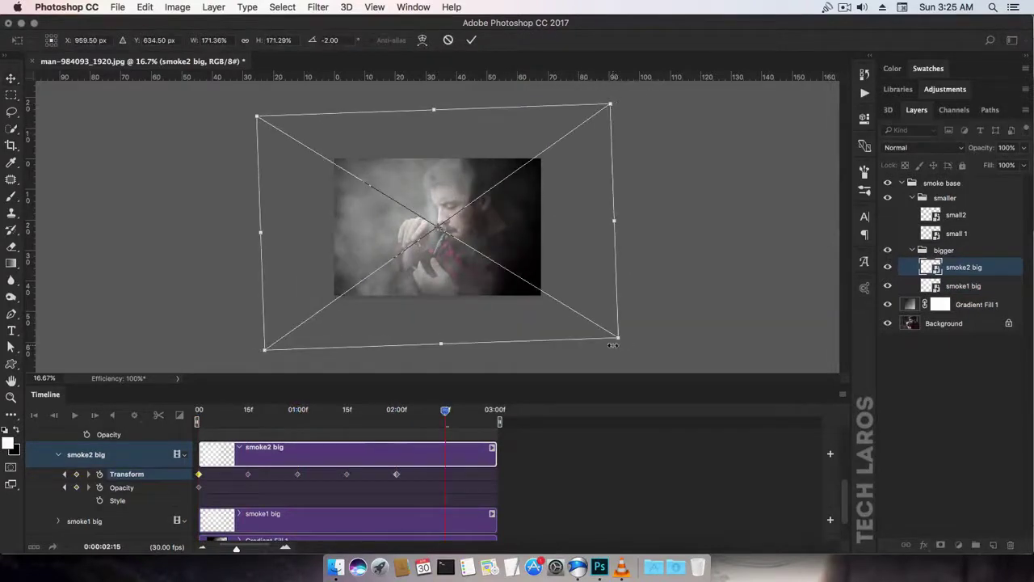
pyautogui.moveTo(613, 346); pyautogui.dragTo(616, 344)
pyautogui.press('Return')
# Step: Add the final Transform keyframe to smoke2 big at 03:00f by enlarging the smoke further around its centre
pyautogui.moveTo(445, 411); pyautogui.dragTo(494, 411)
pyautogui.press('super+t')
pyautogui.moveTo(618, 344); pyautogui.dragTo(643, 334)
pyautogui.press('Return')
# Step: Lower smoke2 big's opacity at 03:00f to add its ending Opacity keyframe, and play the animation
pyautogui.moveTo(199, 410); pyautogui.dragTo(494, 410)
pyautogui.moveTo(984, 154); pyautogui.dragTo(909, 154)
pyautogui.click(74, 415)
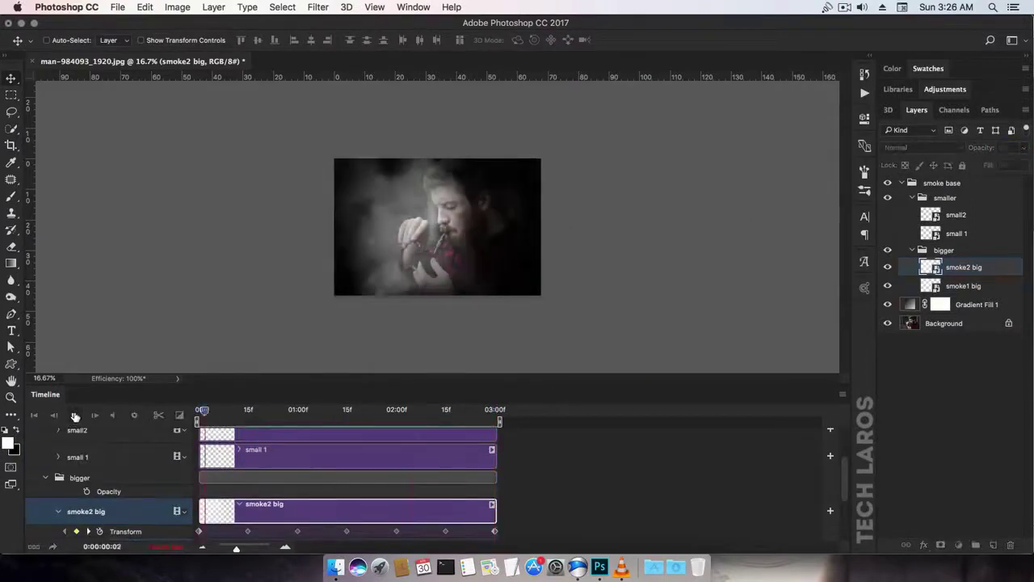
pyautogui.scroll(-2, 81, 469)
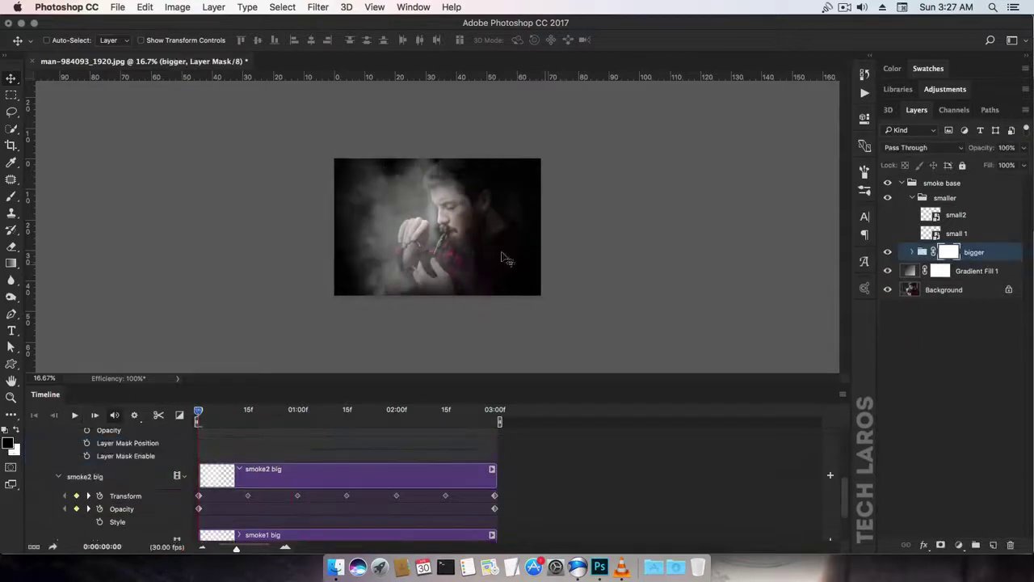
# Step: Paint black with an enlarged brush on the bigger group's layer mask to hide parts of the smoke, and replay the animation
pyautogui.press('b')
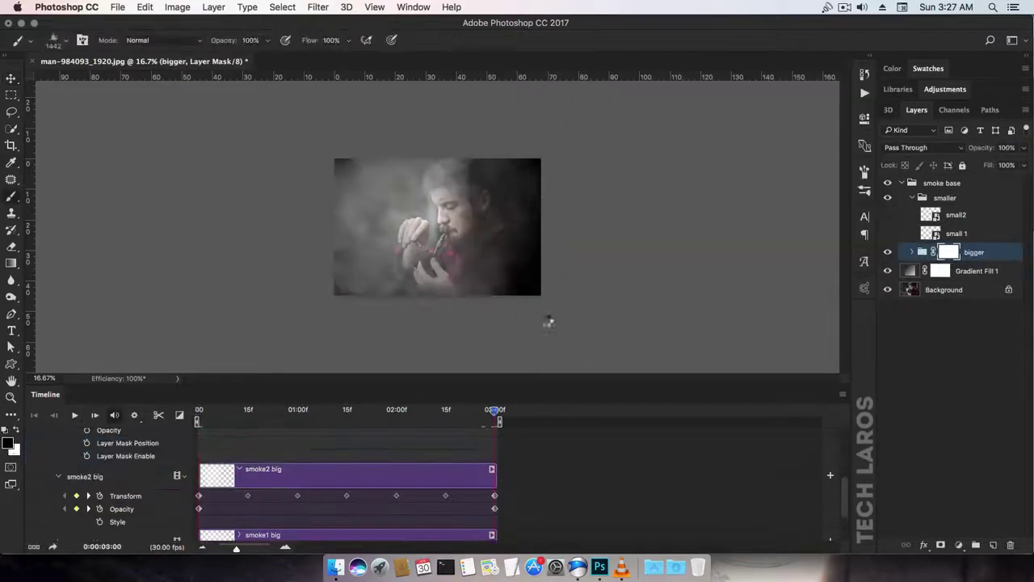
pyautogui.press(']')
pyautogui.press(']')
pyautogui.press(']')
pyautogui.press(']')
pyautogui.press(']')
pyautogui.press(']')
pyautogui.press(']')
pyautogui.click(405, 144)
pyautogui.click(312, 288)
pyautogui.click(74, 415)
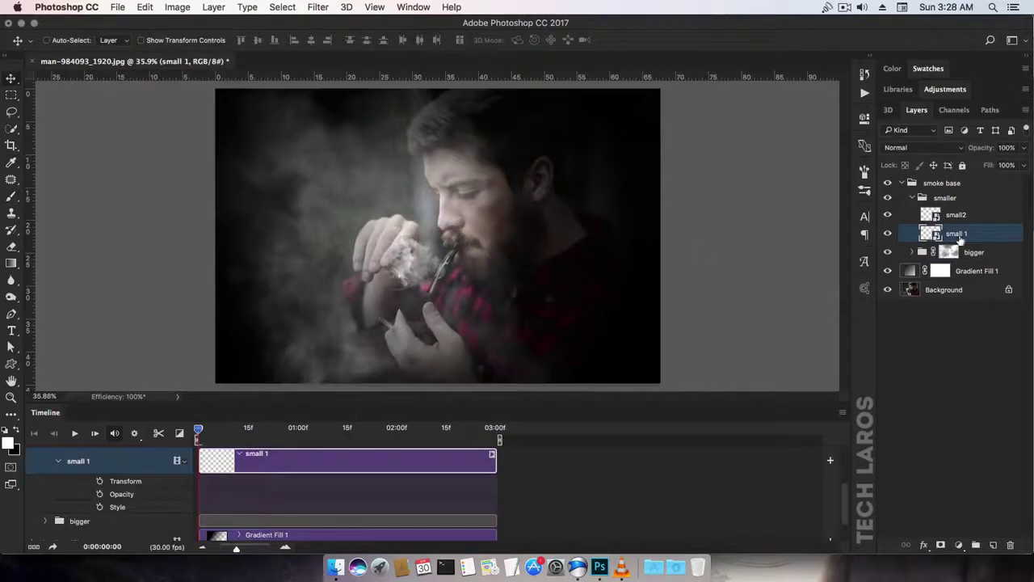
# Step: Adjust the small 1 plume over the pipe and keyframe its Transform at 0:00:00:14, scaled to about 35%
pyautogui.hotkey('ctrl', 't')
pyautogui.moveTo(413, 259)
pyautogui.mouseDown()
pyautogui.moveTo(397, 267)
pyautogui.moveTo(404, 279)
pyautogui.moveTo(402, 255)
pyautogui.moveTo(403, 272)
pyautogui.mouseUp()
pyautogui.press('Return')
pyautogui.click(243, 428)
pyautogui.press('super+t')
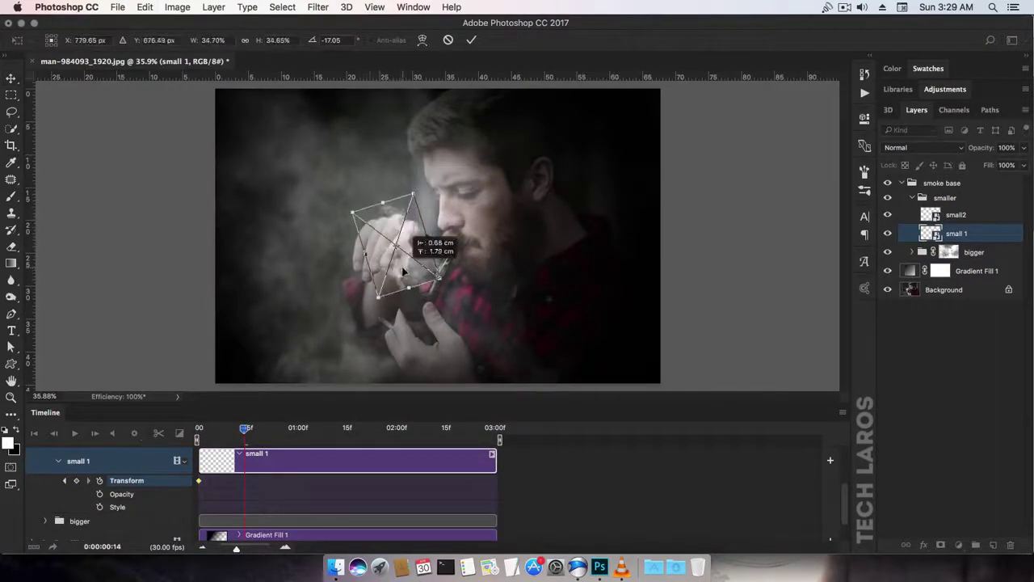
pyautogui.press('Return')
# Step: Add a Transform keyframe to small 1 at 01:00f by enlarging the plume
pyautogui.click(298, 429)
pyautogui.press('super+t')
pyautogui.moveTo(413, 194); pyautogui.dragTo(425, 166)
pyautogui.press('Return')
# Step: Add a Transform keyframe to small 1 at 0:00:01:15, scaling the plume to about 68% and raising it
pyautogui.click(347, 428)
pyautogui.press('super+t')
pyautogui.moveTo(406, 261); pyautogui.dragTo(405, 242)
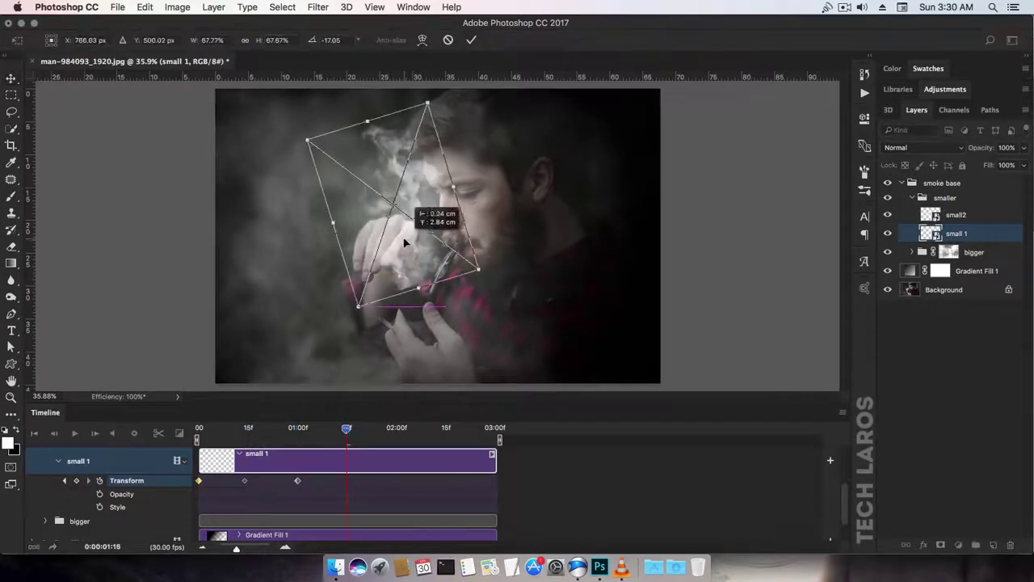
pyautogui.press('Return')
# Step: Add a Transform keyframe to small 1 at 02:00f by enlarging the plume slightly
pyautogui.click(397, 429)
pyautogui.press('super+t')
pyautogui.press('super+minus')
pyautogui.press('super+minus')
pyautogui.moveTo(431, 143); pyautogui.dragTo(437, 132)
pyautogui.press('Return')
# Step: Add Transform keyframes to small 1 at 0:00:02:15 and 03:00f, scaling the plume to about 104% at the end
pyautogui.click(445, 429)
pyautogui.press('super+t')
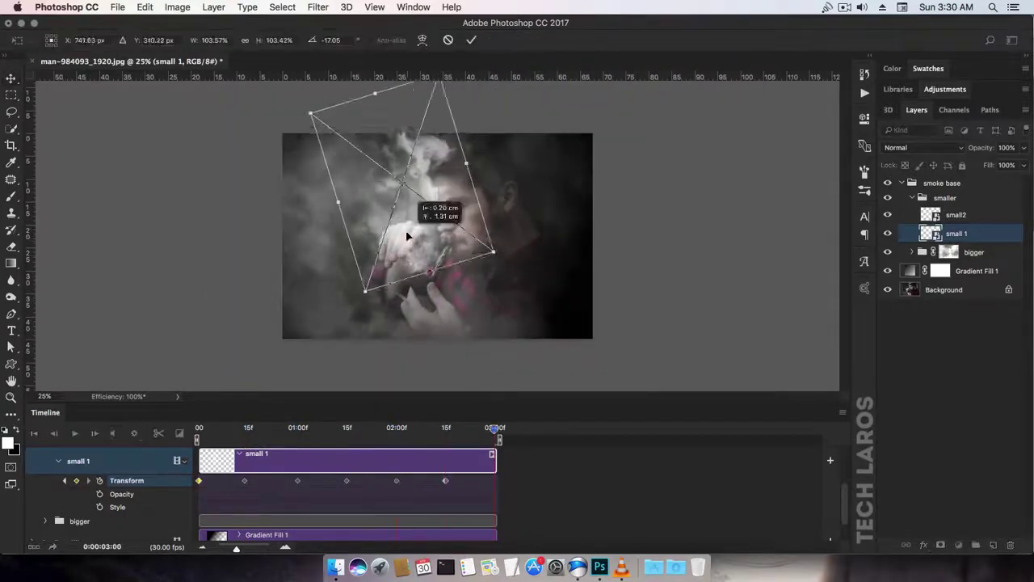
pyautogui.press('Return')
# Step: Fit the small2 plume over the pipe bowl at the timeline start and enable its Transform keyframing
pyautogui.click(199, 428)
pyautogui.press('super+t')
pyautogui.scroll(6, 474, 240)
pyautogui.press('Return')
pyautogui.click(99, 485)
# Step: Add a Transform keyframe to small2 at 0:00:00:15 by moving the plume up from the pipe bowl
pyautogui.click(247, 428)
pyautogui.press('super+t')
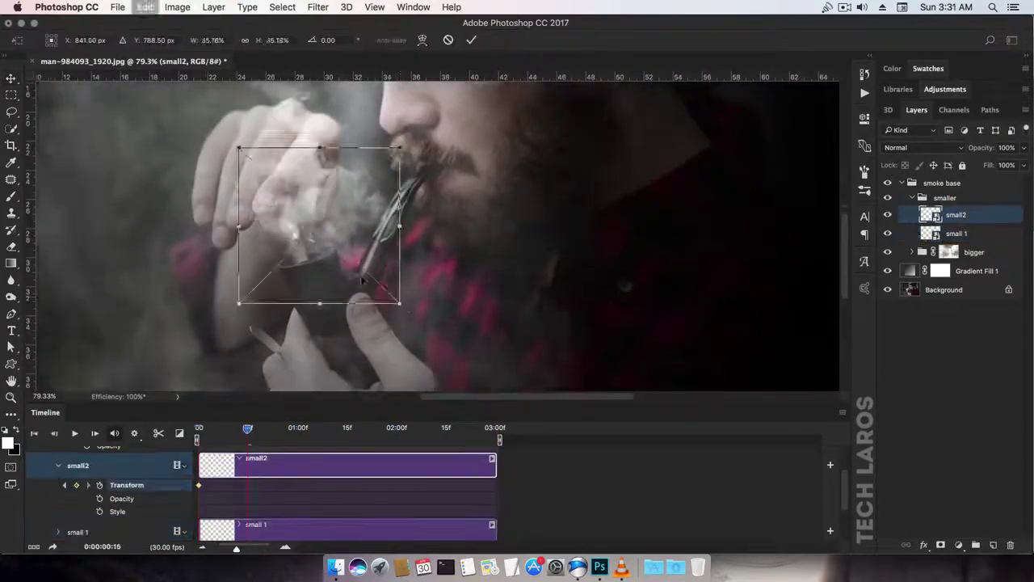
pyautogui.press('super+minus')
pyautogui.press('super+minus')
pyautogui.moveTo(353, 226); pyautogui.dragTo(351, 207)
pyautogui.press('Return')
# Step: Add Transform keyframes to small2 at 01:00f, 0:00:01:15 and 02:00f, growing the plume to about 86%
pyautogui.click(298, 428)
pyautogui.press('super+t')
pyautogui.press('Return')
pyautogui.click(347, 428)
pyautogui.press('super+t')
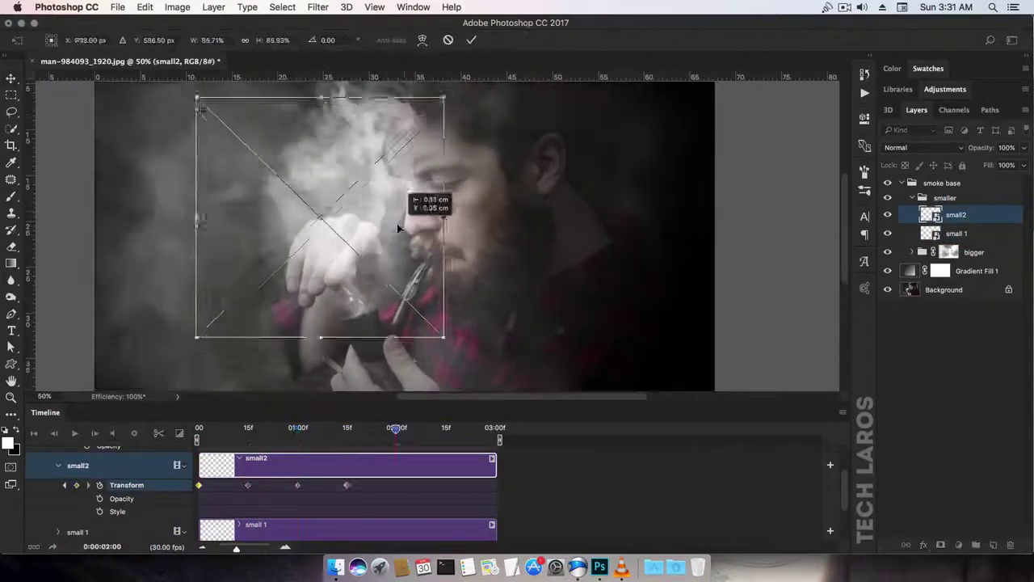
pyautogui.press('Return')
# Step: Add Transform keyframes to small2 at 0:00:02:15 and 03:00f, raising the plume a little at the end
pyautogui.click(445, 428)
pyautogui.click(494, 428)
pyautogui.press('super+t')
pyautogui.moveTo(453, 247); pyautogui.dragTo(450, 240)
pyautogui.press('Return')
# Step: Play the animation to check the movement of the small2 plume
pyautogui.press('super+minus')
pyautogui.press('super+minus')
pyautogui.click(75, 433)
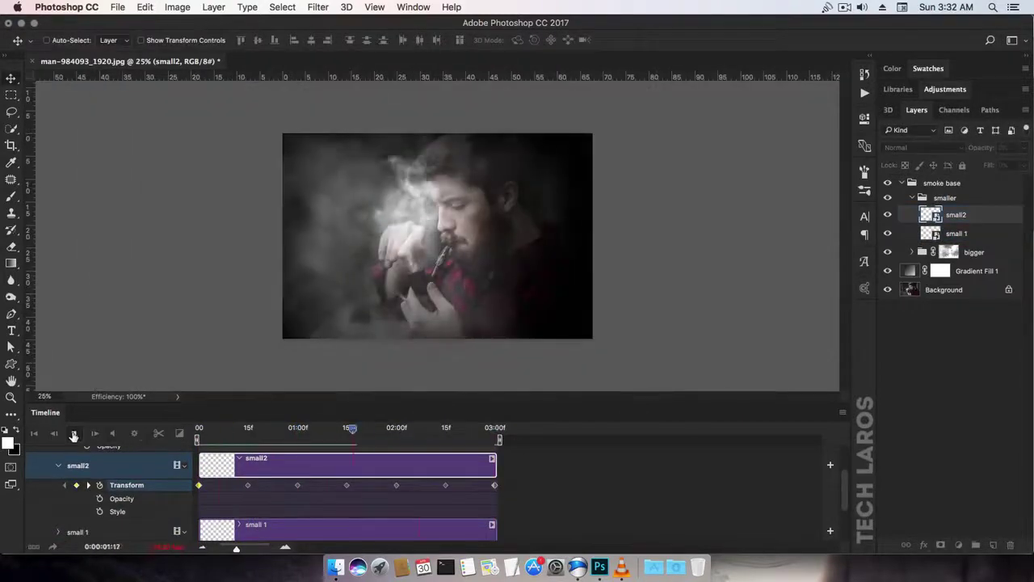
pyautogui.click(75, 433)
# Step: Speed up small2 by shifting its Transform keyframes earlier and closer together, with the last one just past 01:15f
pyautogui.moveTo(248, 485); pyautogui.dragTo(229, 486)
pyautogui.moveTo(298, 485); pyautogui.dragTo(255, 485)
pyautogui.moveTo(346, 485); pyautogui.dragTo(280, 488)
pyautogui.moveTo(397, 486); pyautogui.dragTo(304, 486)
pyautogui.moveTo(445, 486); pyautogui.dragTo(333, 488)
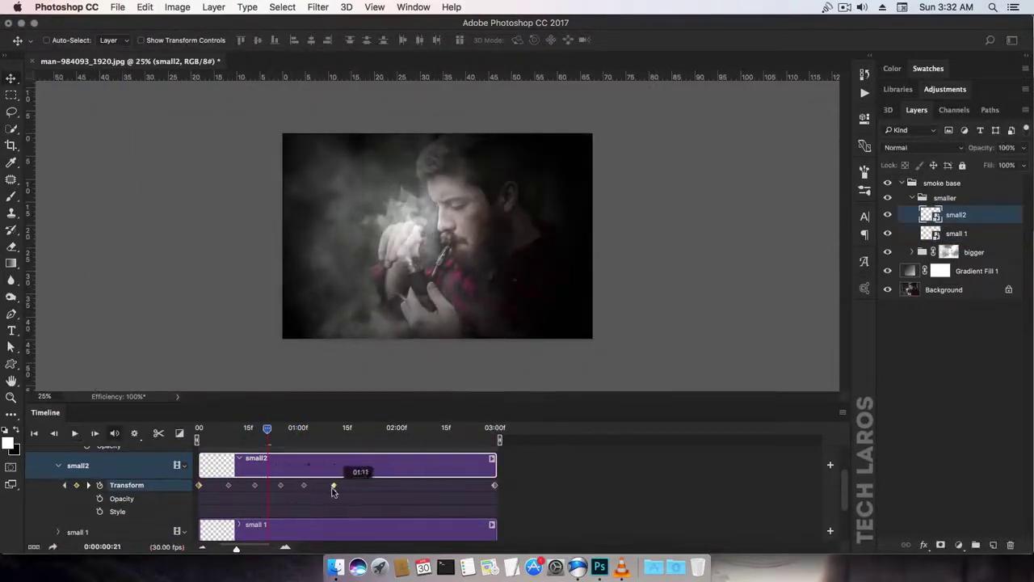
pyautogui.moveTo(495, 486); pyautogui.dragTo(357, 486)
# Step: Add three more Transform keyframes to small2 at even intervals after the shifted ones, ending at 0:00:02:11
pyautogui.click(379, 428)
pyautogui.press('super+t')
pyautogui.press('Return')
pyautogui.click(404, 428)
pyautogui.click(432, 429)
pyautogui.press('super+minus')
pyautogui.press('Return')
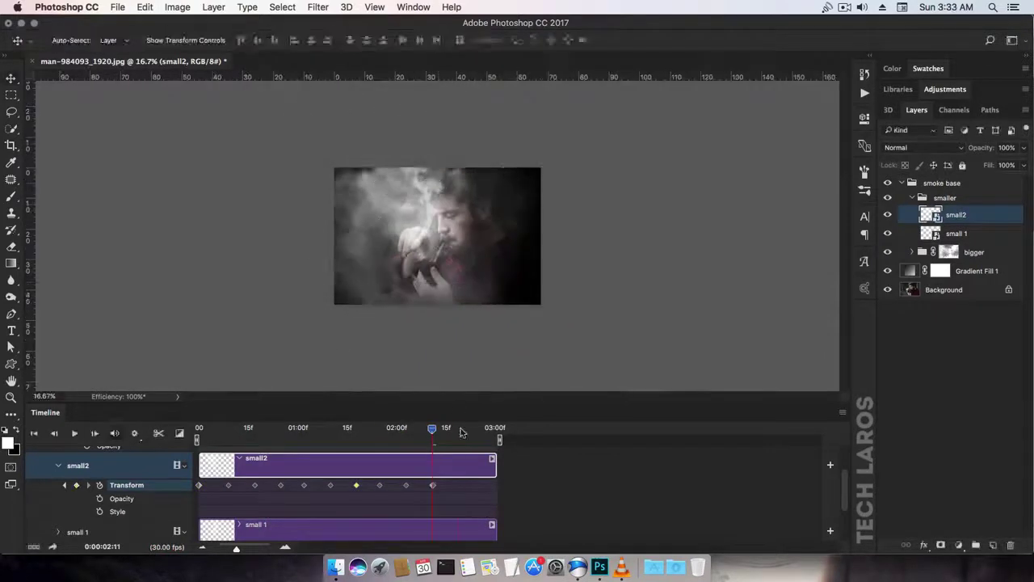
# Step: Add two closing Transform keyframes to small2 between 02:15f and 03:00f, and play the animation
pyautogui.click(459, 428)
pyautogui.press('super+t')
pyautogui.press('Return')
pyautogui.click(487, 429)
pyautogui.press('super+t')
pyautogui.press('Return')
pyautogui.click(74, 433)
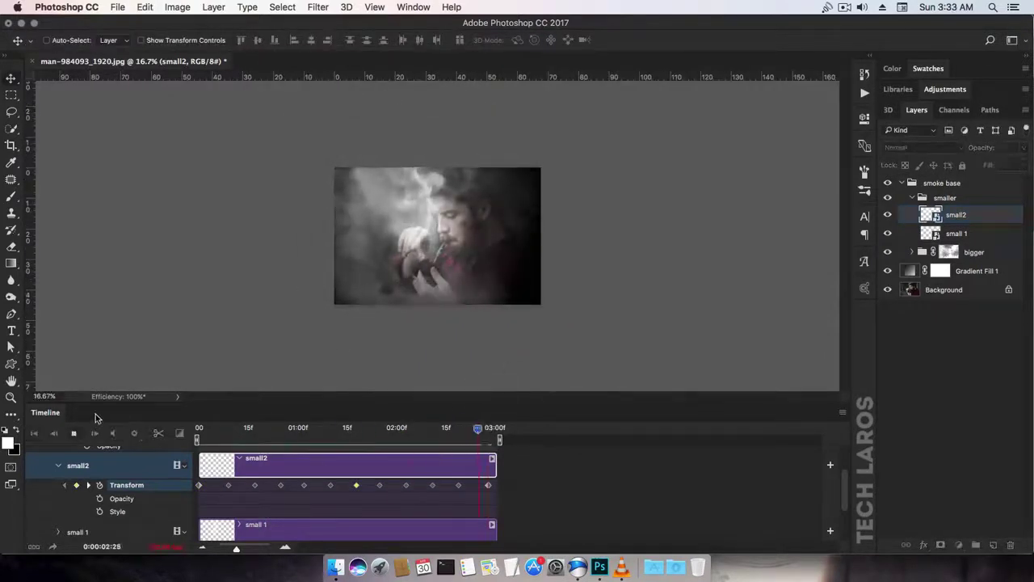
# Step: Speed up small 1 by shifting its Transform keyframes earlier and closer together, with the last one just past 01:15f
pyautogui.click(74, 433)
pyautogui.click(58, 465)
pyautogui.click(58, 491)
pyautogui.moveTo(245, 503); pyautogui.dragTo(226, 504)
pyautogui.moveTo(298, 504); pyautogui.dragTo(252, 506)
pyautogui.moveTo(346, 503); pyautogui.dragTo(280, 503)
pyautogui.moveTo(396, 504); pyautogui.dragTo(312, 506)
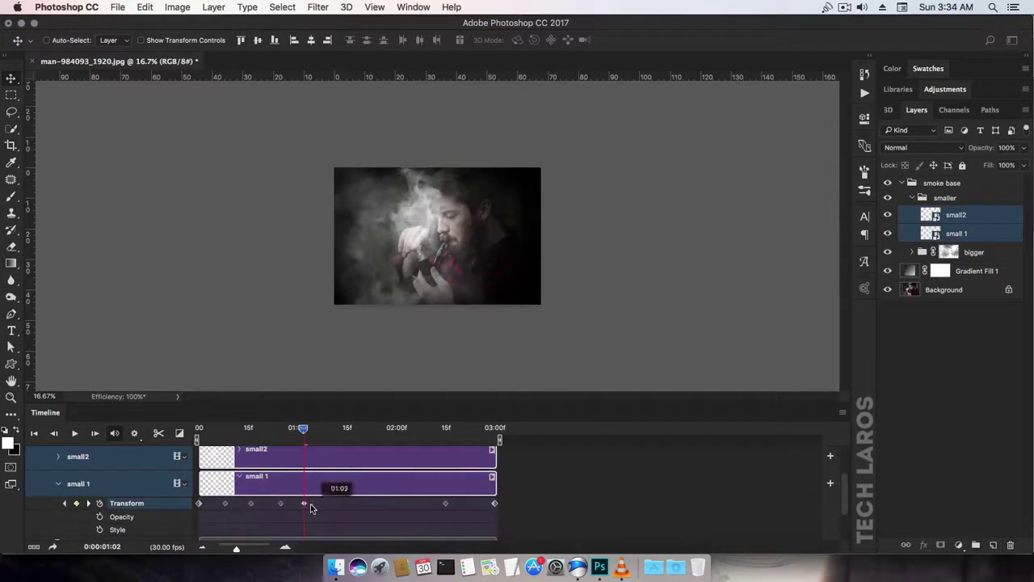
pyautogui.moveTo(446, 504); pyautogui.dragTo(337, 506)
pyautogui.moveTo(495, 504); pyautogui.dragTo(360, 507)
# Step: Try adding two more Transform keyframes to small2 and small 1 together, near 02:00f and at 0:00:02:08
pyautogui.click(393, 428)
pyautogui.press('super+t')
pyautogui.moveTo(485, 129); pyautogui.dragTo(496, 120)
pyautogui.press('Return')
pyautogui.click(422, 428)
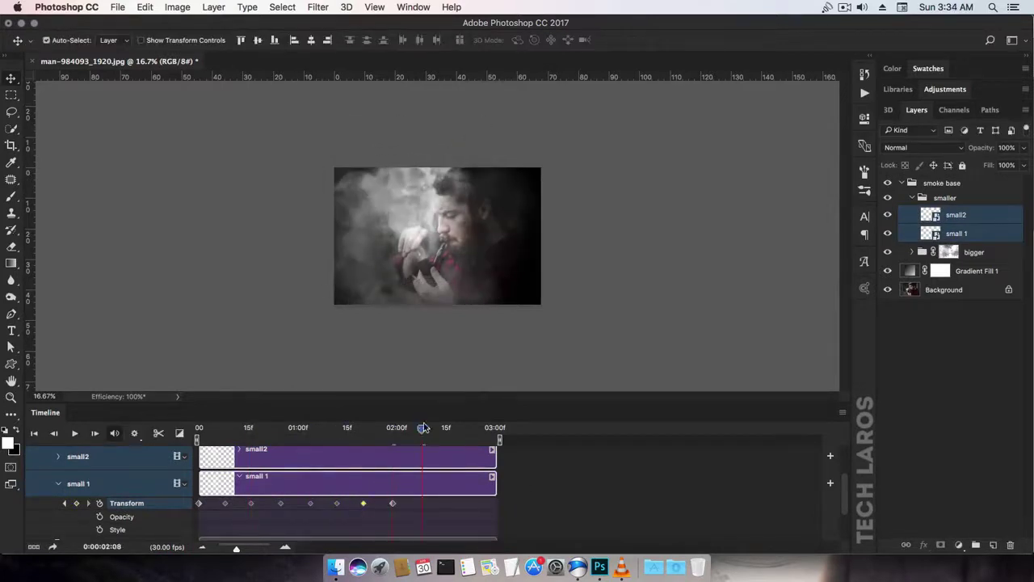
pyautogui.press('super+t')
pyautogui.moveTo(442, 211); pyautogui.dragTo(445, 203)
pyautogui.press('Return')
# Step: Try adding three closing Transform keyframes to small2 and small 1 together, from 02:15f up to 0:00:03:00
pyautogui.click(445, 429)
pyautogui.press('super+t')
pyautogui.moveTo(490, 106); pyautogui.dragTo(499, 99)
pyautogui.press('Return')
pyautogui.click(475, 429)
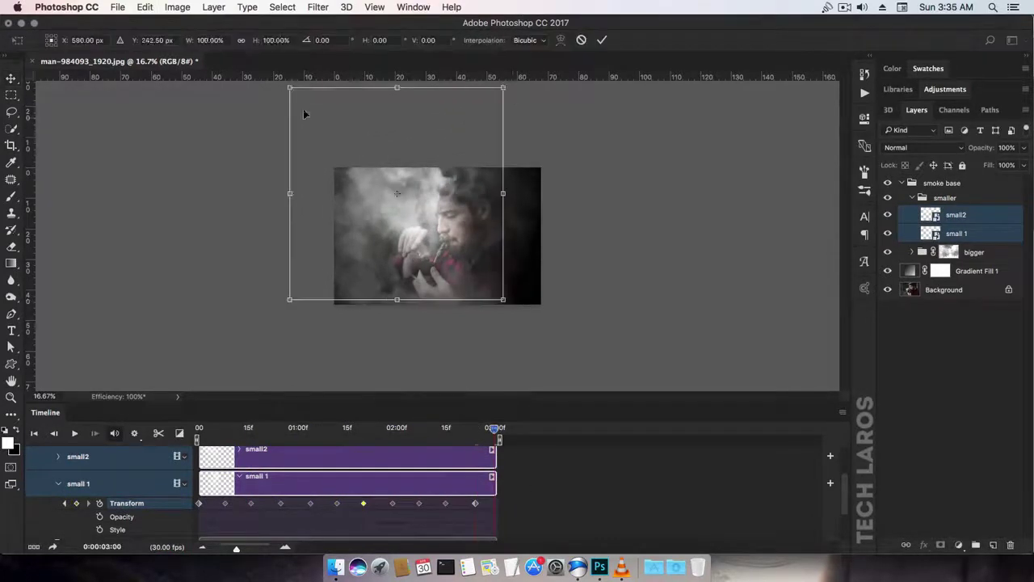
pyautogui.moveTo(290, 87); pyautogui.dragTo(273, 70)
pyautogui.moveTo(525, 320); pyautogui.dragTo(529, 316)
pyautogui.press('Return')
# Step: Play the animation and delete the newly added Transform keyframes of small 1 from about 02:00f onward
pyautogui.click(73, 434)
pyautogui.click(73, 433)
pyautogui.moveTo(402, 428); pyautogui.dragTo(478, 455)
pyautogui.click(393, 504)
pyautogui.press('Delete')
pyautogui.click(419, 504)
pyautogui.press('Delete')
pyautogui.moveTo(505, 508); pyautogui.dragTo(439, 499)
pyautogui.press('Delete')
# Step: Add two Transform keyframes to small 1 alone, at 0:00:01:28 and near 0:00:02:07, moving the plume slightly up and outward each time
pyautogui.moveTo(392, 433)
pyautogui.mouseDown()
pyautogui.moveTo(460, 436)
pyautogui.moveTo(389, 436)
pyautogui.mouseUp()
pyautogui.click(434, 477)
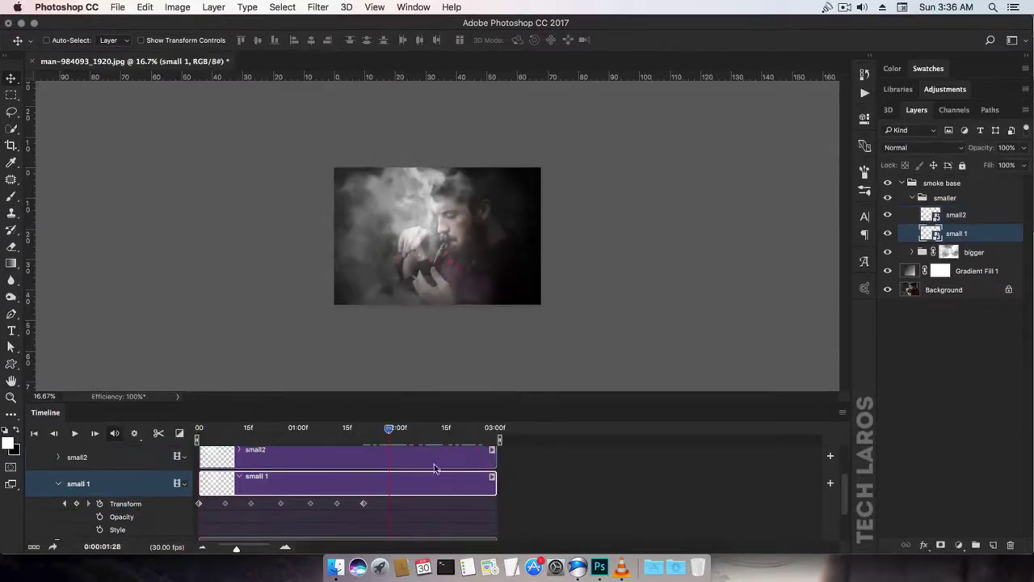
pyautogui.press('super+t')
pyautogui.moveTo(423, 242); pyautogui.dragTo(418, 234)
pyautogui.press('Return')
pyautogui.moveTo(389, 429); pyautogui.dragTo(418, 429)
pyautogui.press('super+t')
pyautogui.moveTo(335, 138); pyautogui.dragTo(331, 131)
pyautogui.press('Return')
# Step: Add three closing Transform keyframes to small 1 at 0:00:02:15, midway to the end, and at 0:00:03:00
pyautogui.moveTo(418, 430); pyautogui.dragTo(445, 429)
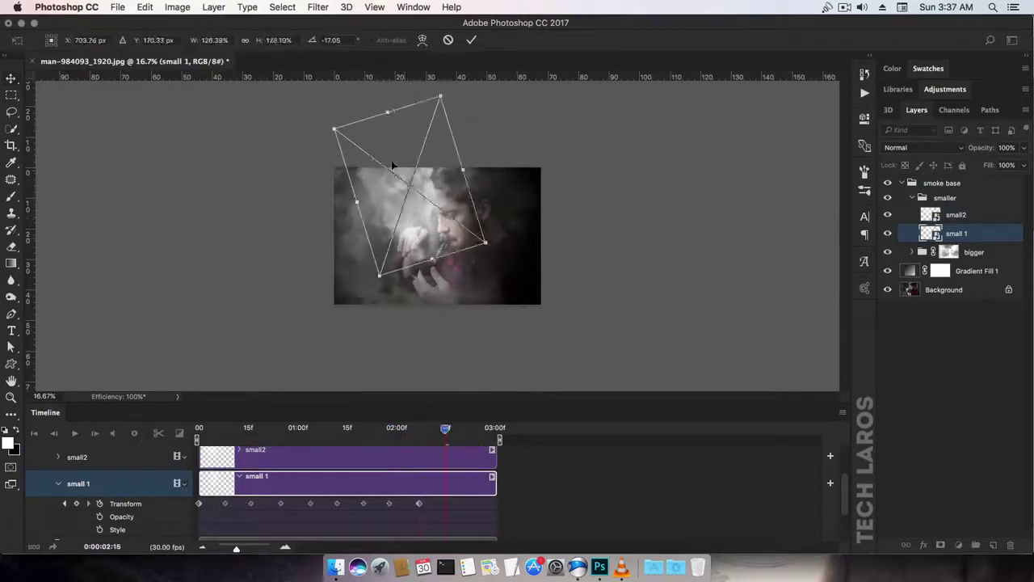
pyautogui.press('Return')
pyautogui.hotkey('ctrl', 't')
pyautogui.moveTo(469, 231); pyautogui.dragTo(445, 178)
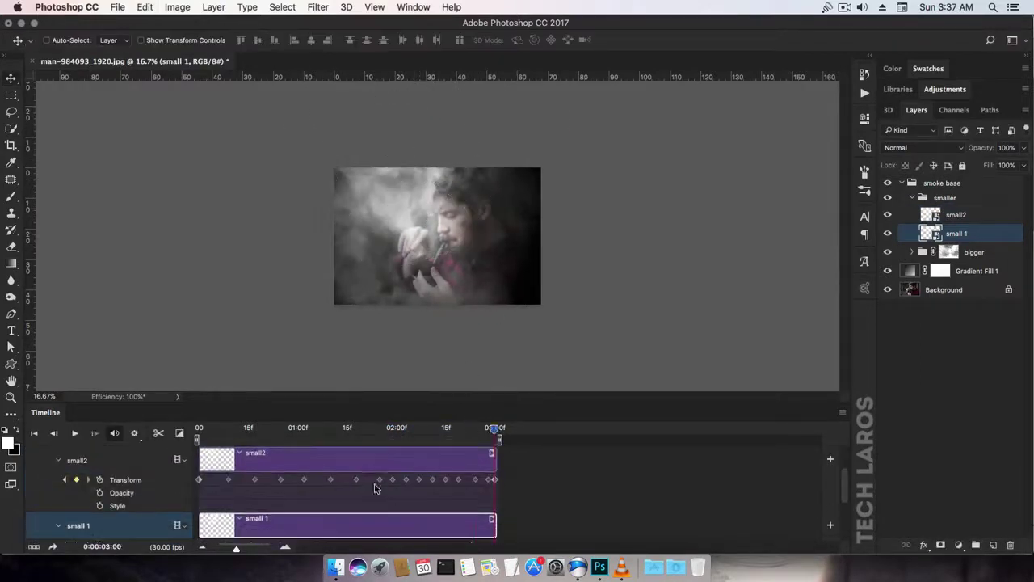
# Step: Delete the stray Transform keyframes of small2 and transform the plume again at 0:00:02:25 and 0:00:03:00 to add clean closing keyframes
pyautogui.keyDown('shift'); pyautogui.click(420, 480); pyautogui.keyUp('shift')
pyautogui.press('Delete')
pyautogui.moveTo(494, 429); pyautogui.dragTo(478, 429)
pyautogui.click(477, 459)
pyautogui.press('super+t')
pyautogui.moveTo(466, 386); pyautogui.dragTo(488, 381)
pyautogui.press('Return')
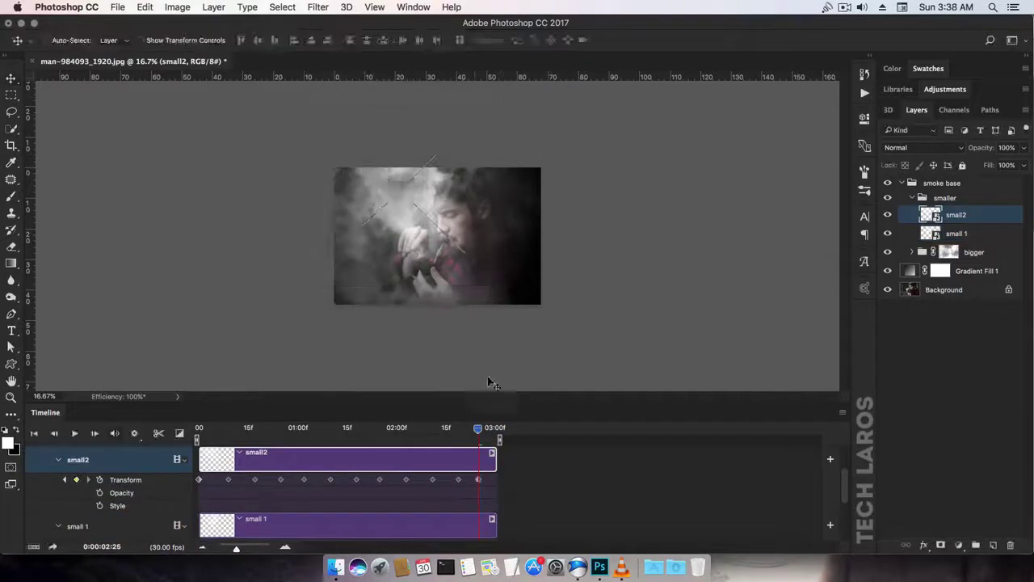
pyautogui.moveTo(477, 429); pyautogui.dragTo(494, 430)
pyautogui.press('super+t')
pyautogui.moveTo(401, 192); pyautogui.dragTo(393, 185)
pyautogui.press('Return')
# Step: Collapse the small2 and small 1 tracks and play the animation from the start to check the combined smoke
pyautogui.click(58, 460)
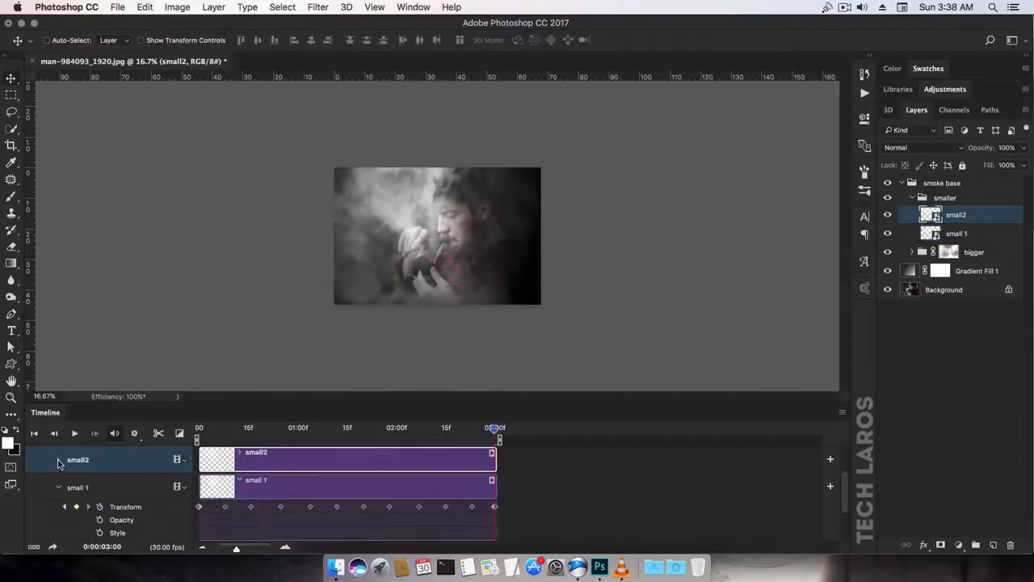
pyautogui.click(61, 488)
pyautogui.click(60, 488)
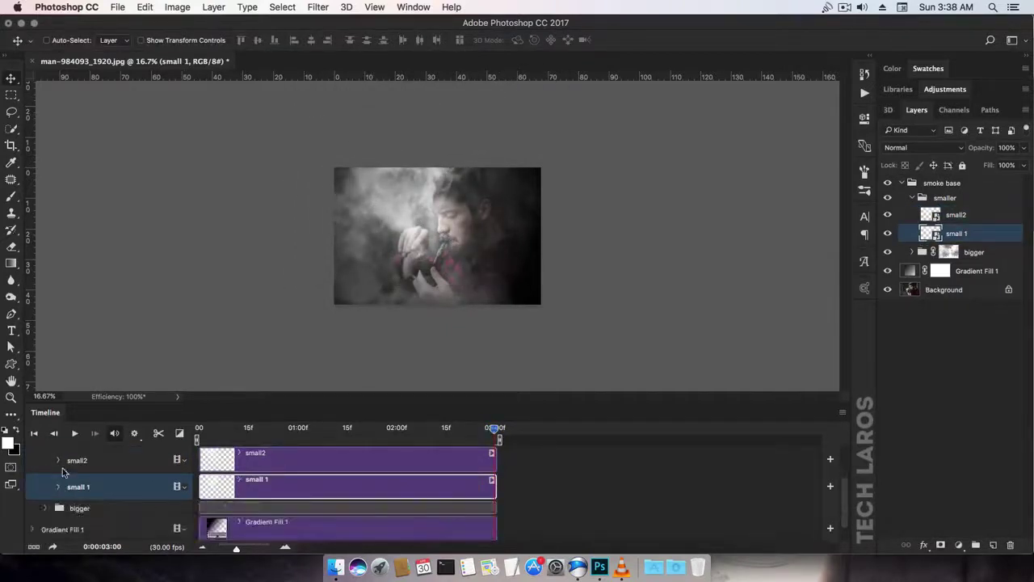
pyautogui.click(39, 434)
pyautogui.click(74, 434)
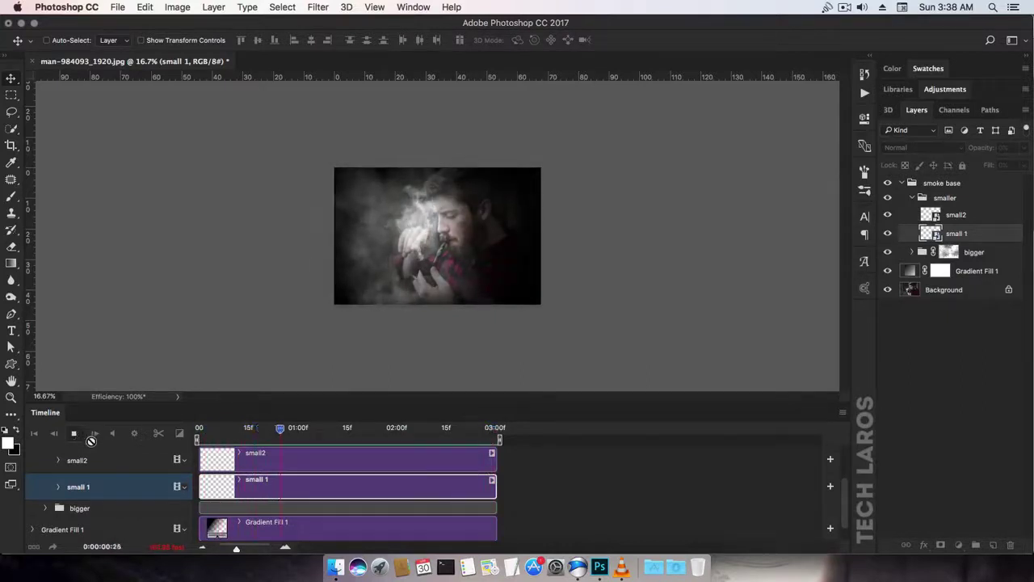
pyautogui.press('space')
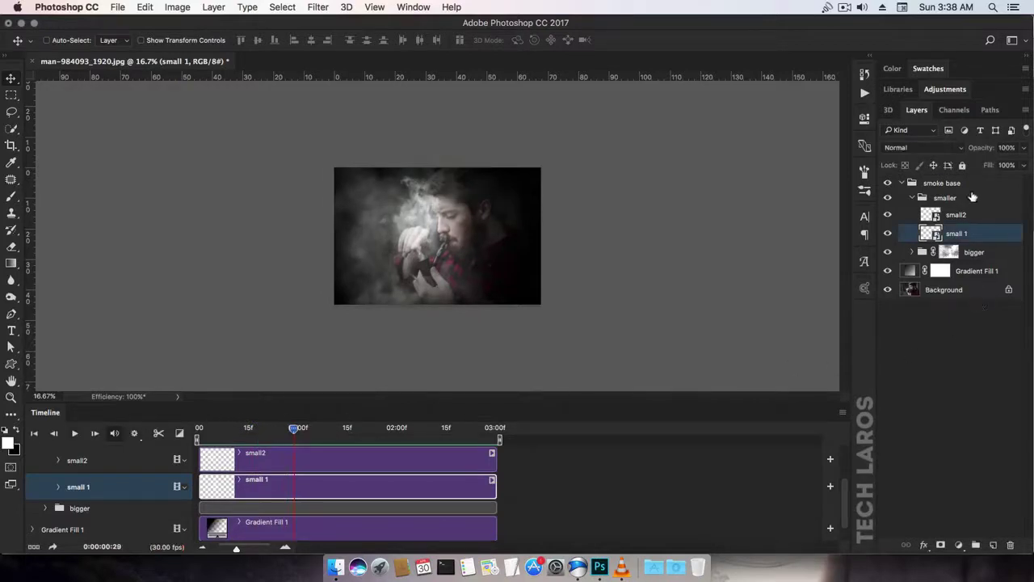
# Step: Move the Gradient Fill 1 layer above the smoke base group
pyautogui.click(903, 184)
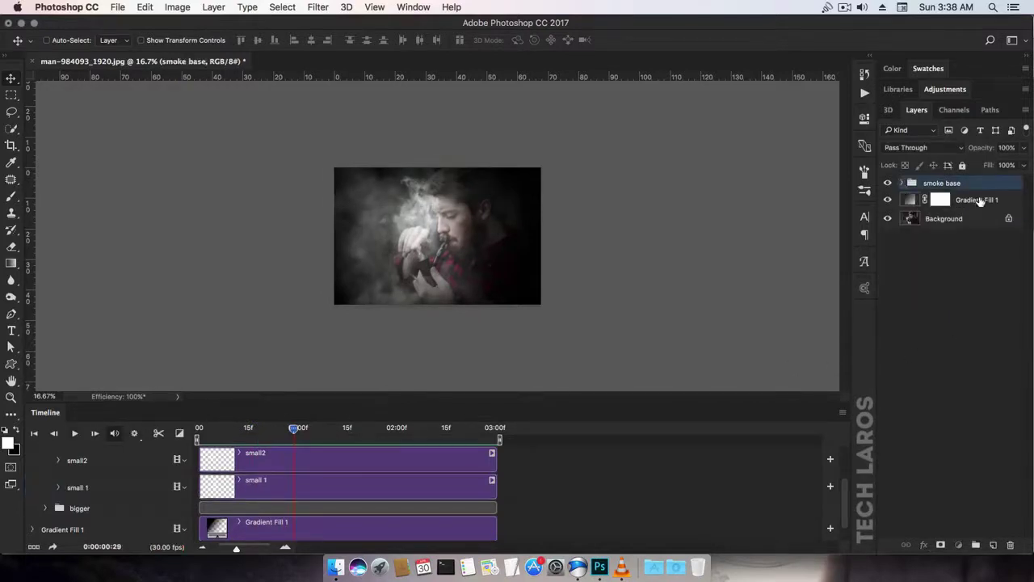
pyautogui.moveTo(981, 202); pyautogui.dragTo(976, 176)
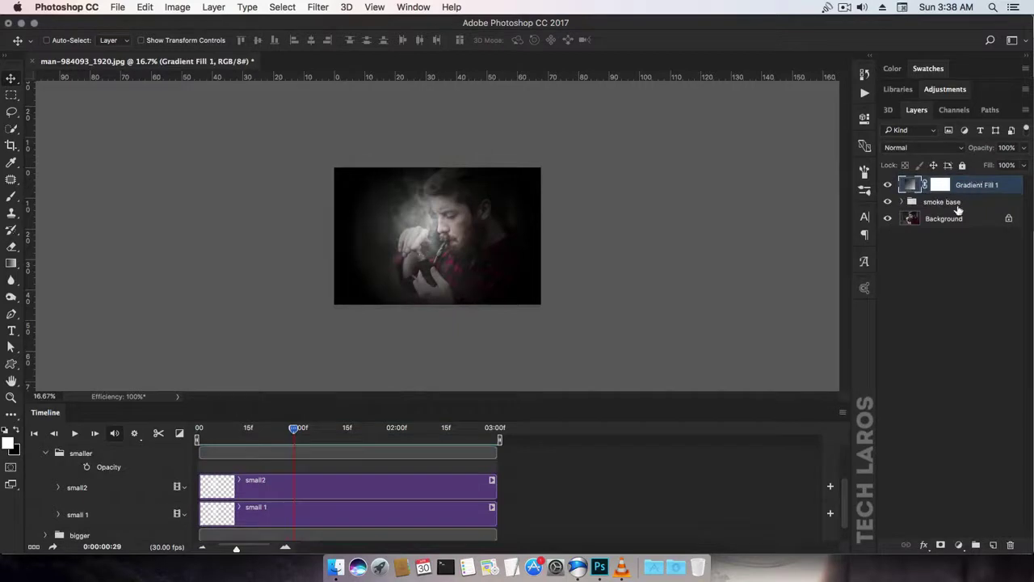
pyautogui.click(903, 201)
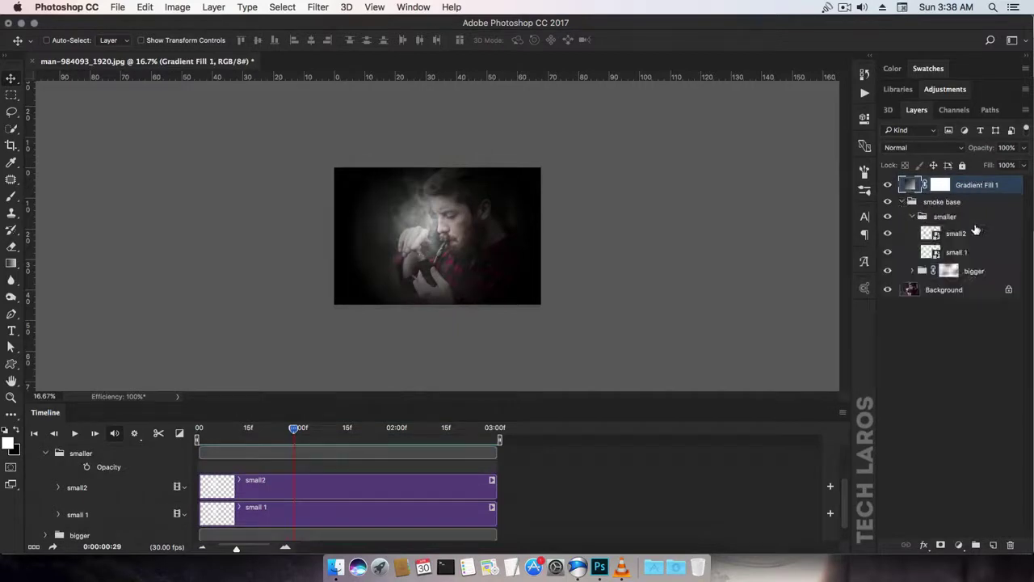
# Step: Create a new layer above smoke2 big in the bigger group and name it black dynamic
pyautogui.click(961, 218)
pyautogui.click(970, 236)
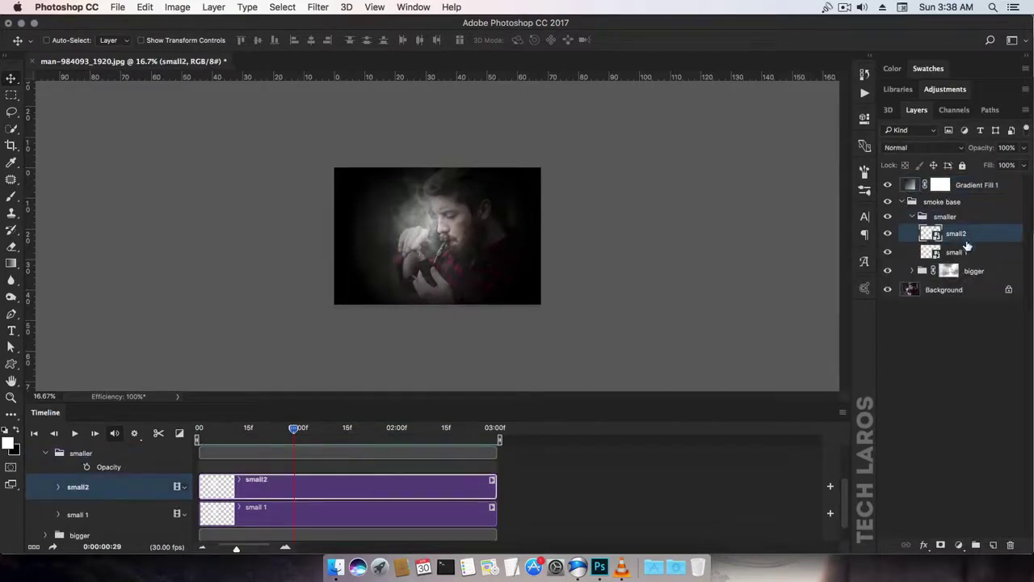
pyautogui.click(913, 271)
pyautogui.click(969, 291)
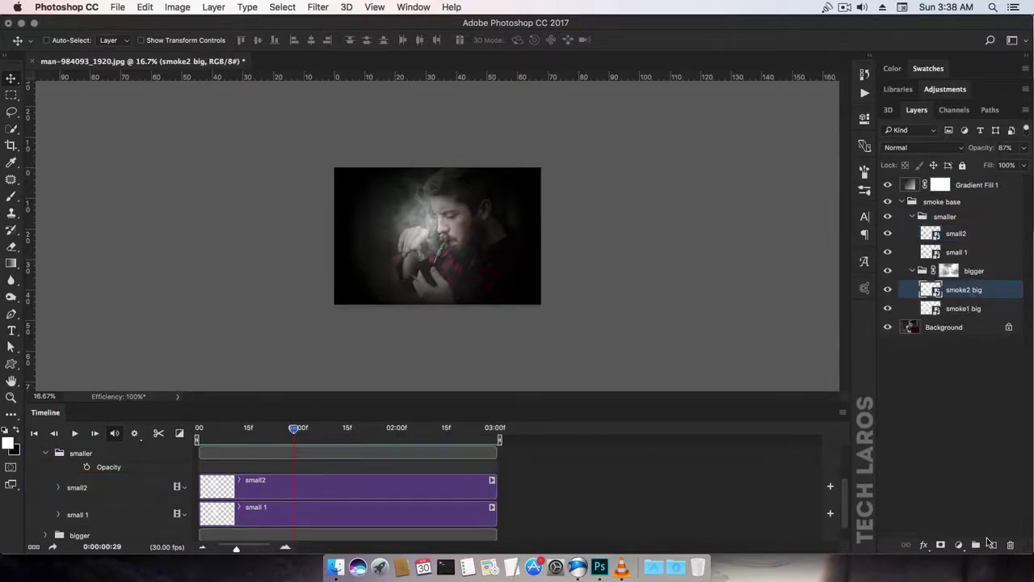
pyautogui.click(993, 547)
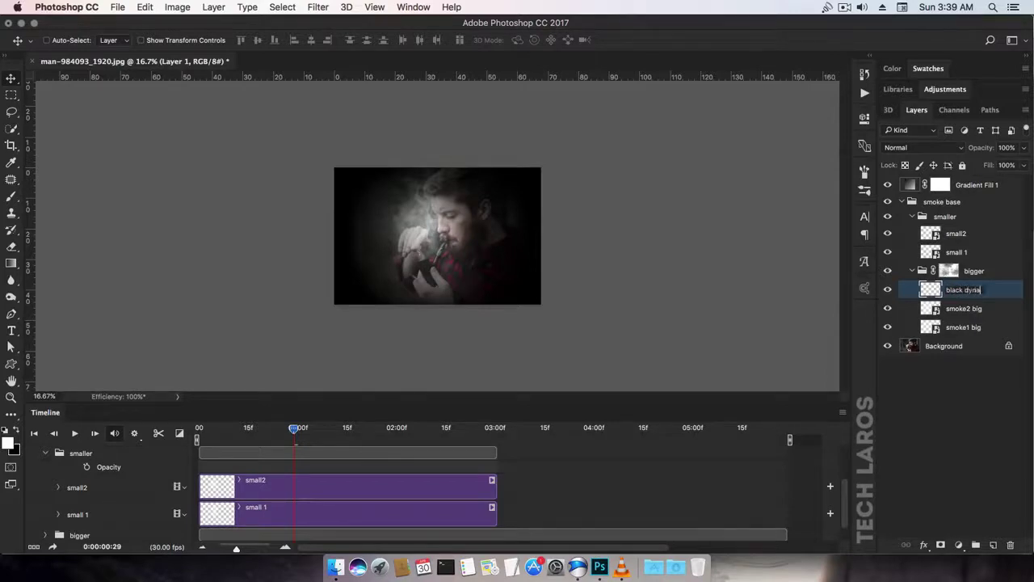
pyautogui.press('Return')
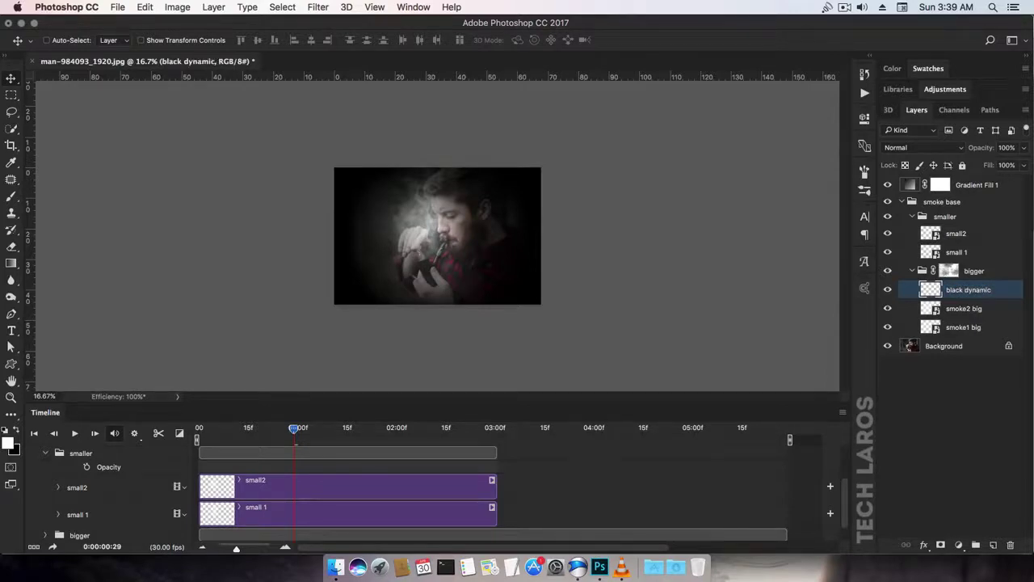
# Step: Paint black smoke over the portrait on the black dynamic layer, using the smoke brush enlarged to size 3000
pyautogui.press('b')
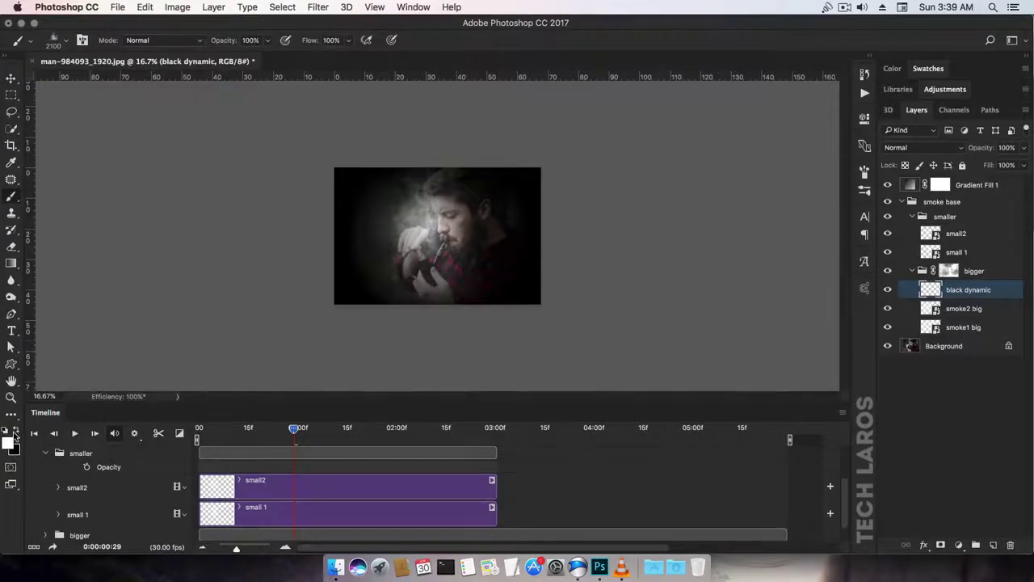
pyautogui.press(']')
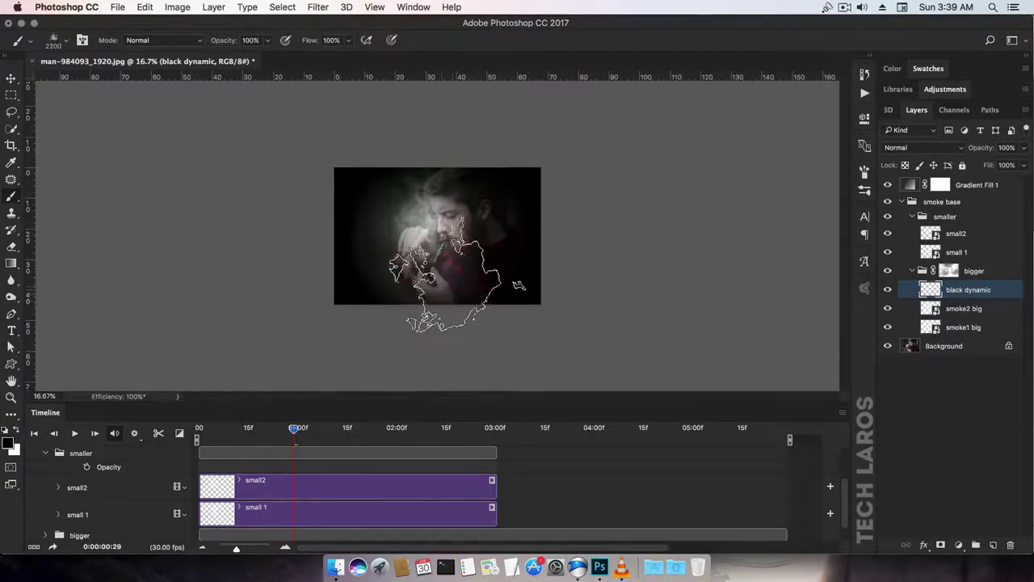
pyautogui.press(']')
pyautogui.press(']')
pyautogui.press(']')
pyautogui.press(']')
pyautogui.press(']')
pyautogui.press(']')
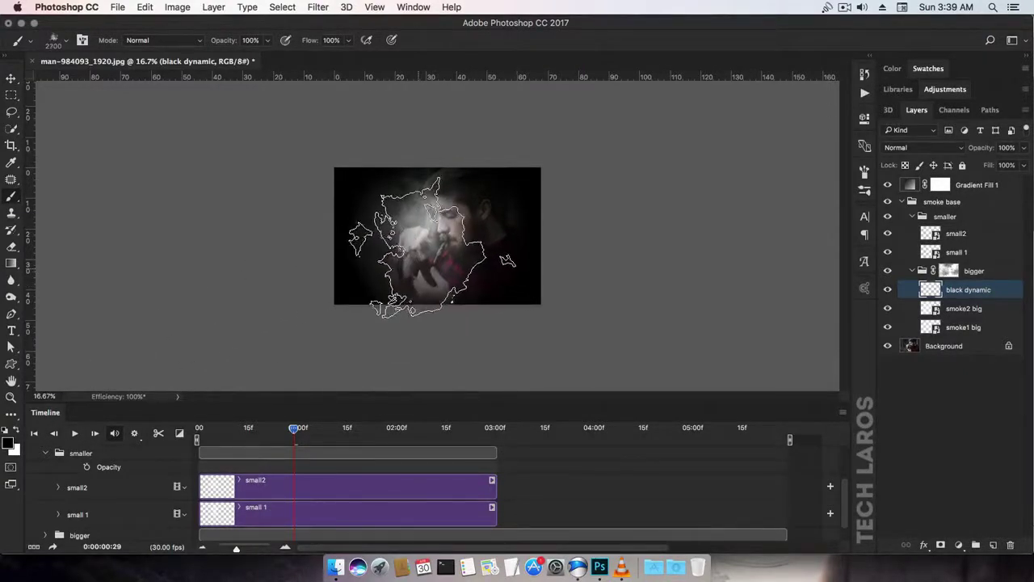
pyautogui.press(']')
pyautogui.press(']')
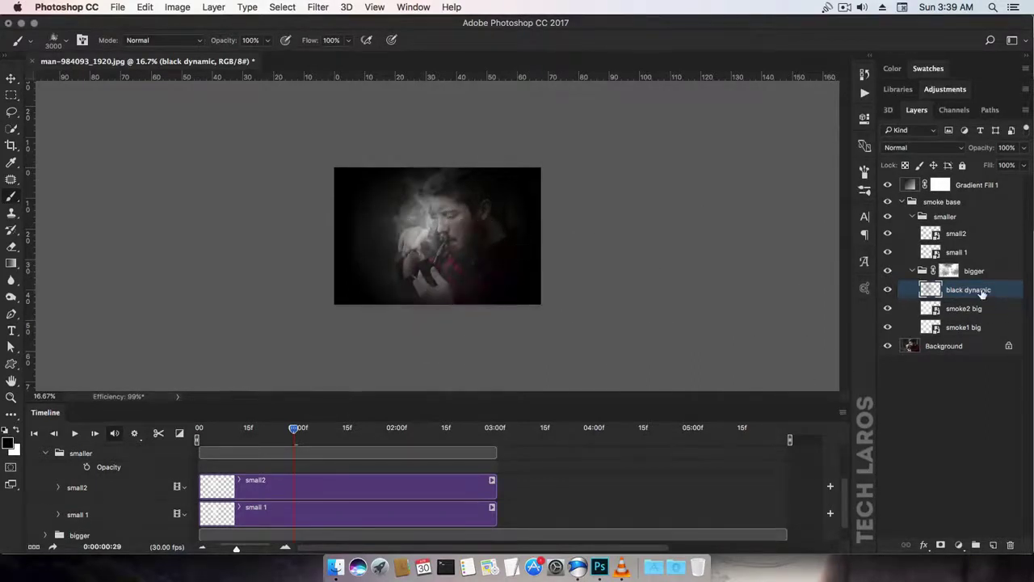
# Step: Duplicate the black dynamic layer twice and merge the three layers into one
pyautogui.press('super+j')
pyautogui.press('super+j')
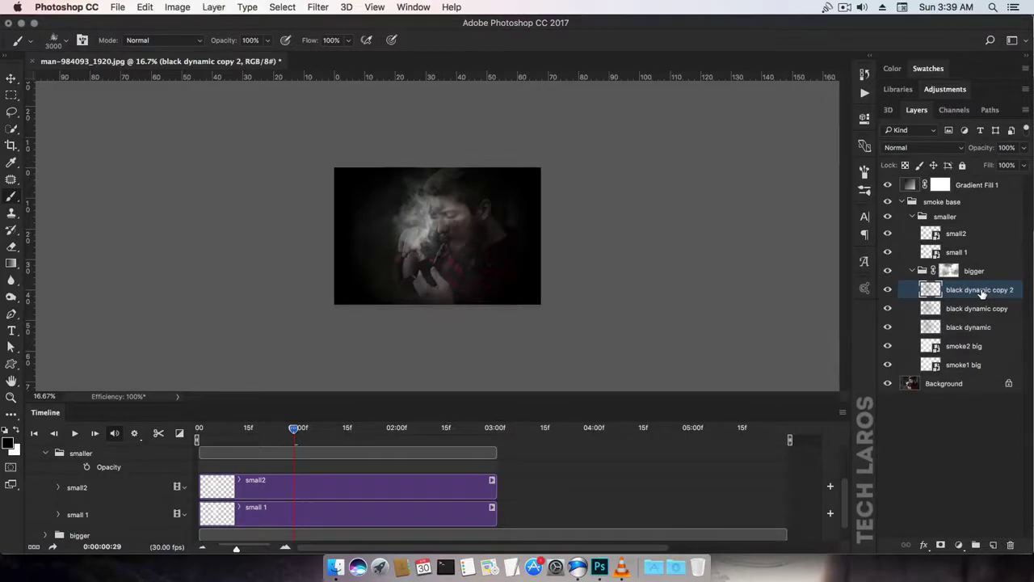
pyautogui.keyDown('shift'); pyautogui.click(970, 327); pyautogui.keyUp('shift')
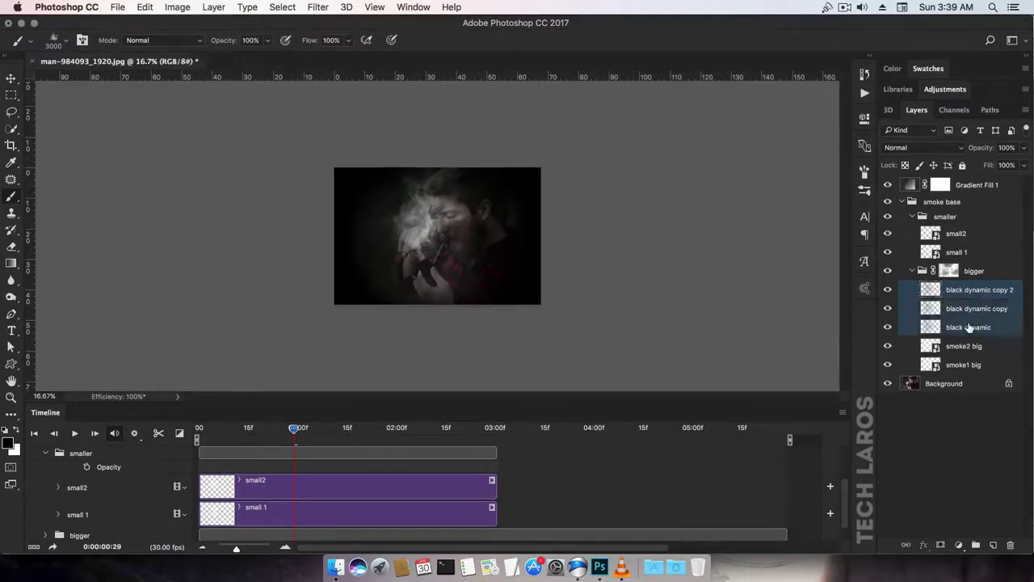
pyautogui.press('super+e')
# Step: Convert the merged black dynamic copy 2 layer to a smart object and switch to the Move tool
pyautogui.rightClick(973, 291)
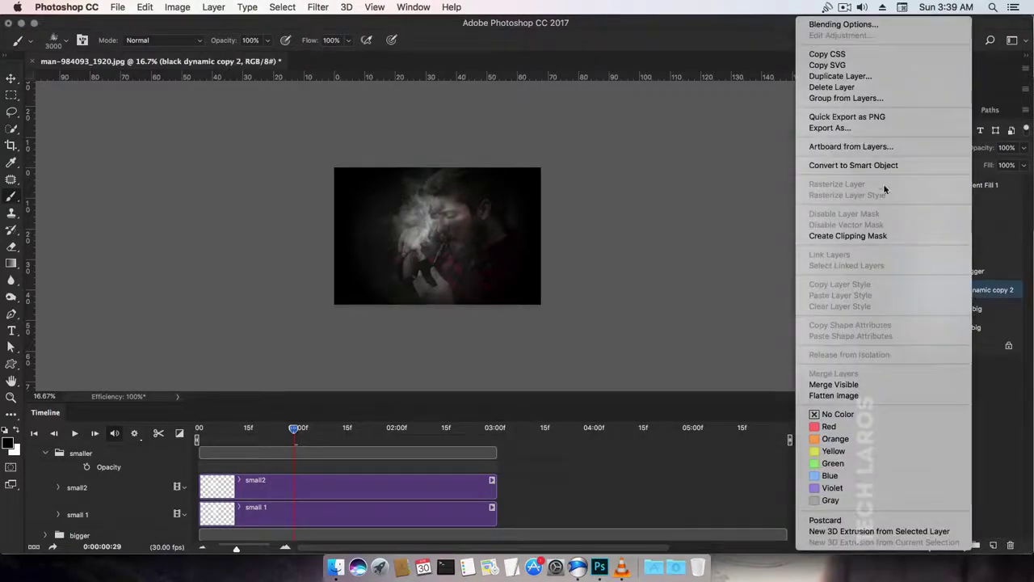
pyautogui.click(854, 165)
pyautogui.press('v')
# Step: Start Transform and Opacity keyframes for black dynamic copy 2 at the first frame, with the layer's opacity lowered
pyautogui.scroll(-1, 50, 519)
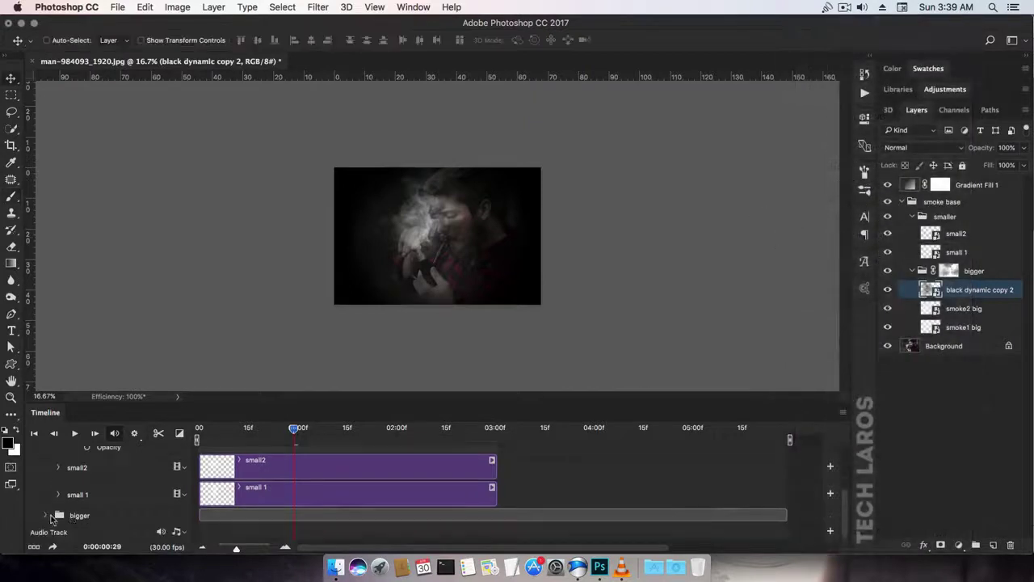
pyautogui.click(47, 516)
pyautogui.click(34, 433)
pyautogui.click(99, 474)
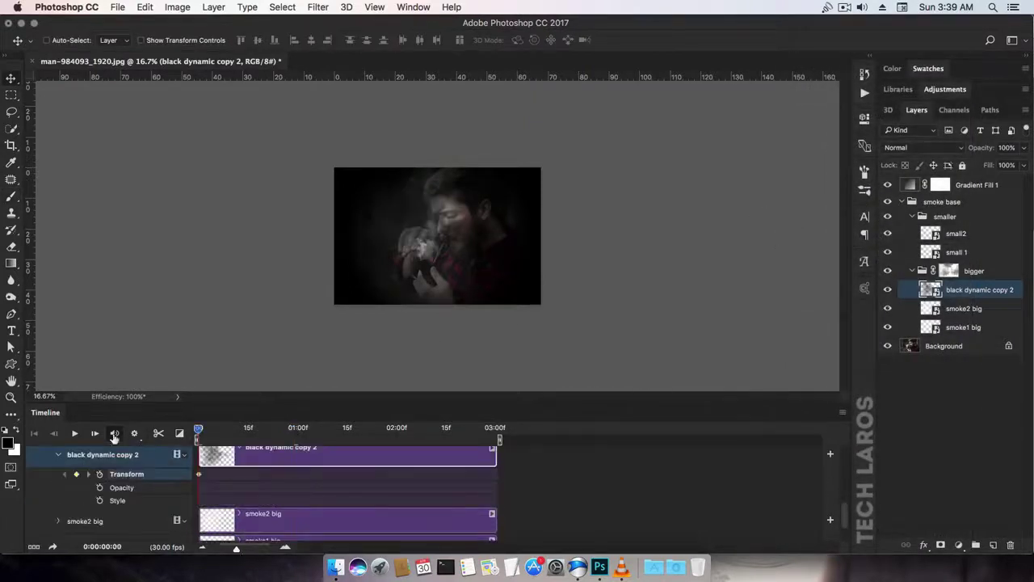
pyautogui.click(100, 488)
pyautogui.moveTo(981, 148); pyautogui.dragTo(903, 185)
# Step: At 0:00:00:14, enlarge black dynamic copy 2 and raise its opacity to 100%
pyautogui.click(244, 429)
pyautogui.press('super+t')
pyautogui.moveTo(531, 168); pyautogui.dragTo(569, 151)
pyautogui.press('Return')
pyautogui.moveTo(981, 147); pyautogui.dragTo(1032, 147)
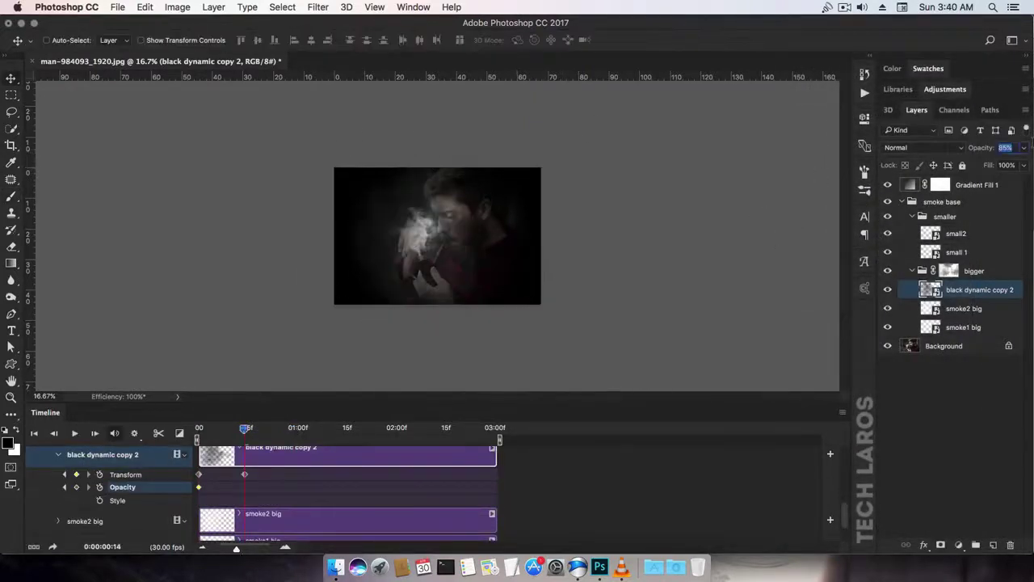
# Step: Add Transform keyframes to black dynamic copy 2 at 01:00f and 0:00:01:15, enlarging and slightly rotating the black smoke
pyautogui.click(298, 429)
pyautogui.press('super+t')
pyautogui.moveTo(566, 146); pyautogui.dragTo(614, 99)
pyautogui.press('Return')
pyautogui.click(347, 429)
pyautogui.press('super+t')
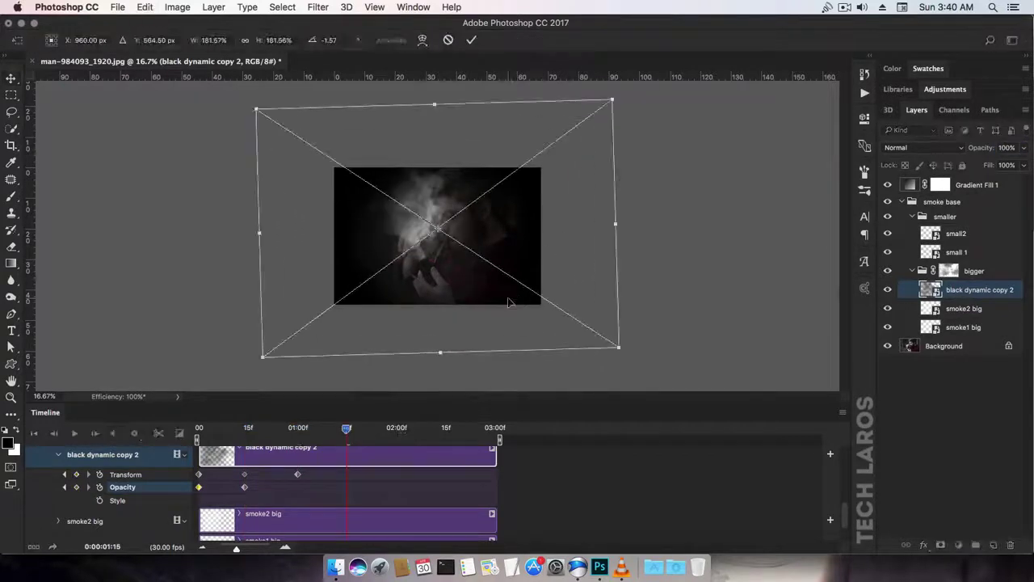
pyautogui.press('Return')
# Step: Continue enlarging black dynamic copy 2 with three closing Transform keyframes near 02:00f, at 02:15f and at 03:00f
pyautogui.click(399, 429)
pyautogui.press('super+t')
pyautogui.press('Return')
pyautogui.moveTo(616, 346); pyautogui.dragTo(690, 383)
pyautogui.click(446, 429)
pyautogui.press('Return')
pyautogui.click(495, 429)
pyautogui.press('super+t')
pyautogui.moveTo(589, 358); pyautogui.dragTo(649, 356)
pyautogui.press('Return')
# Step: Preview the animation and change the blending mode of black dynamic copy 2 to Soft Light
pyautogui.click(74, 433)
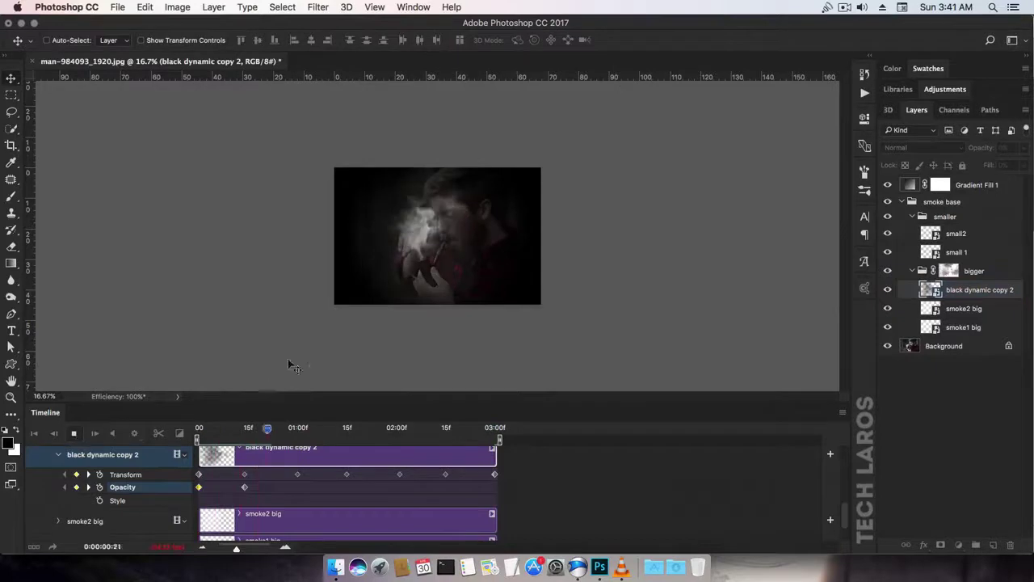
pyautogui.click(921, 147)
pyautogui.click(920, 296)
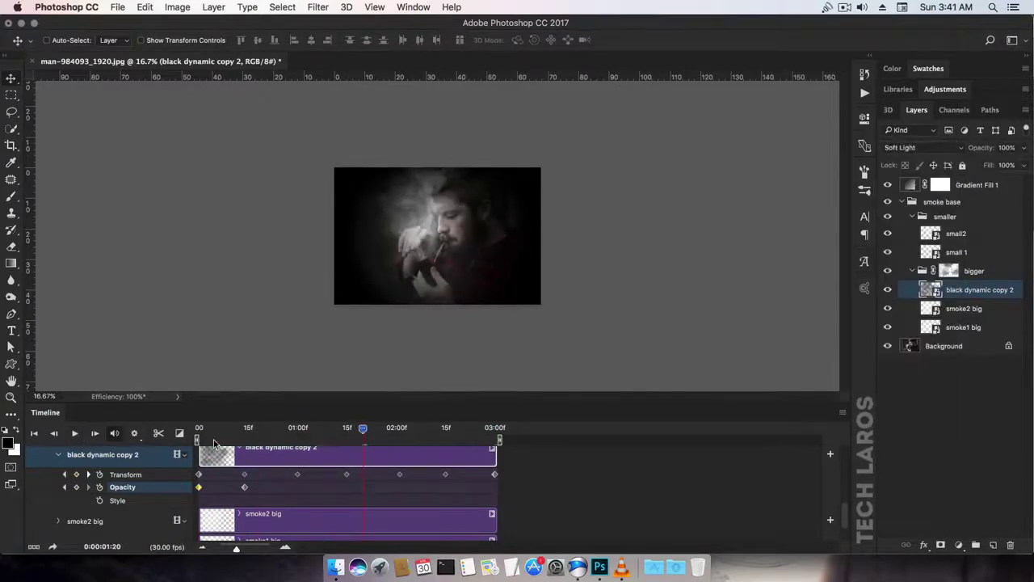
# Step: Play the animation with the image enlarged to check the Soft Light smoke, and collapse the bigger group
pyautogui.click(75, 434)
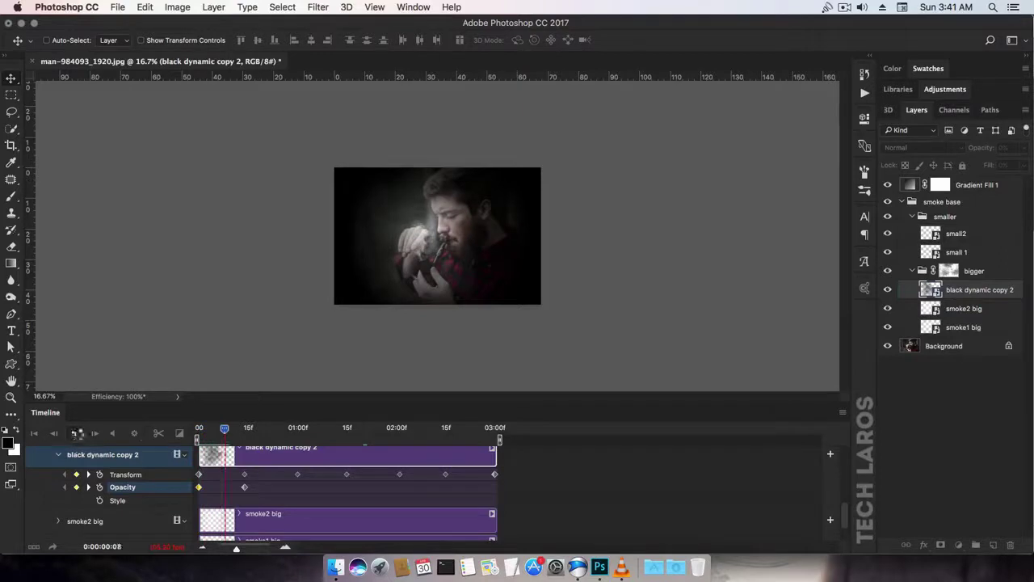
pyautogui.click(75, 434)
pyautogui.press('super+0')
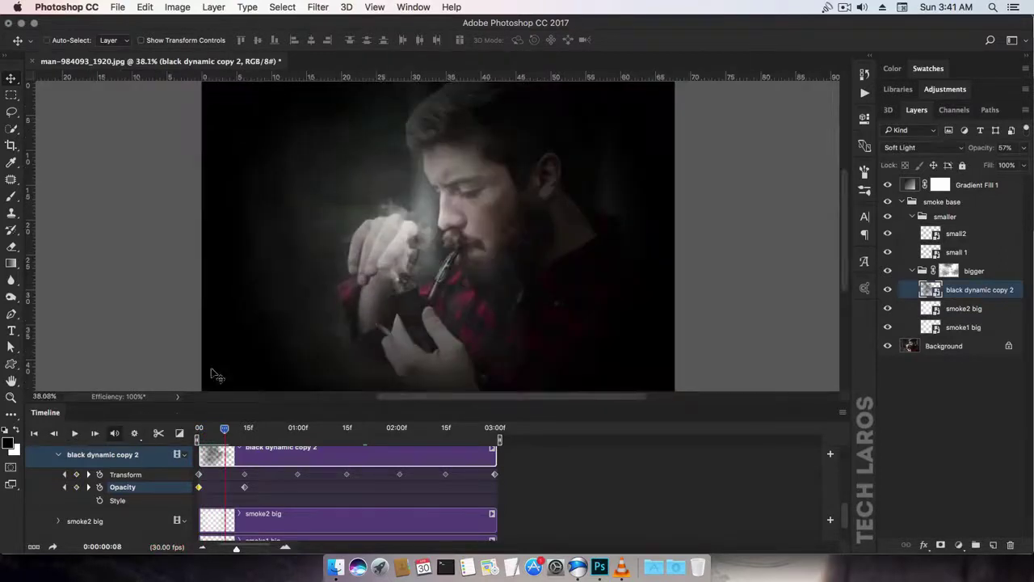
pyautogui.click(74, 434)
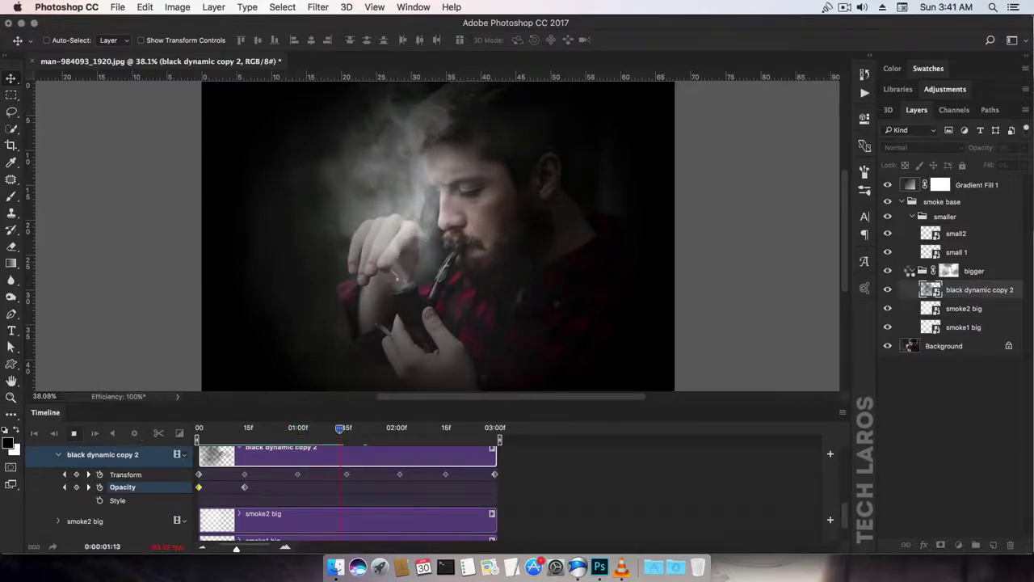
pyautogui.click(912, 270)
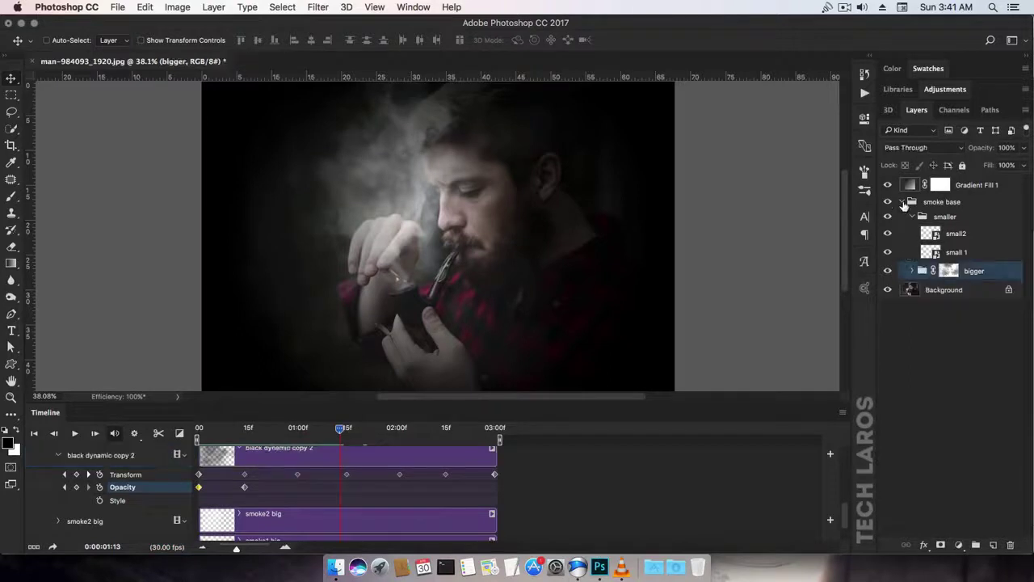
# Step: Collapse the smoke base group and add a Gradient Map adjustment layer directly above it
pyautogui.click(903, 202)
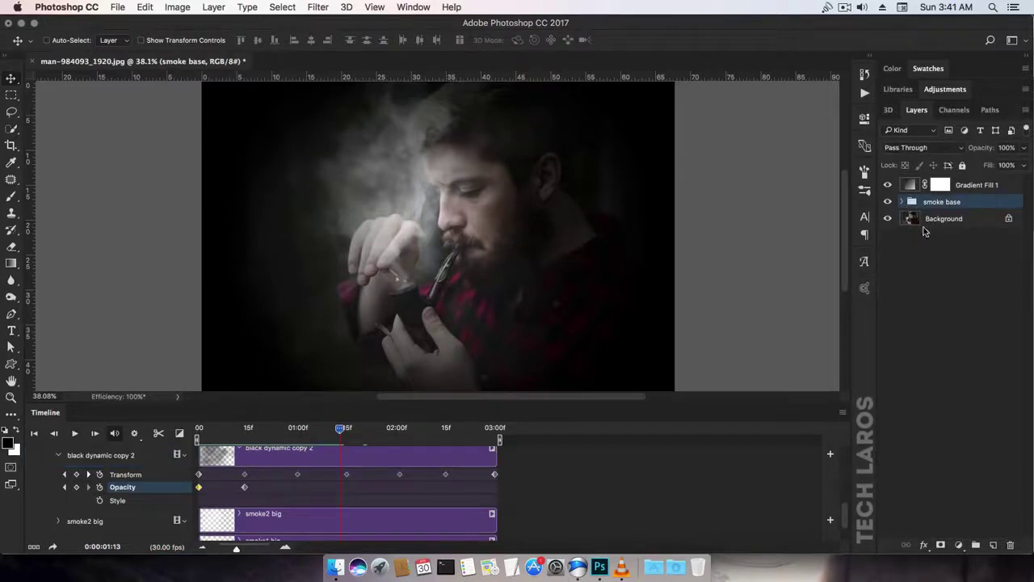
pyautogui.click(902, 202)
pyautogui.click(903, 202)
pyautogui.click(959, 547)
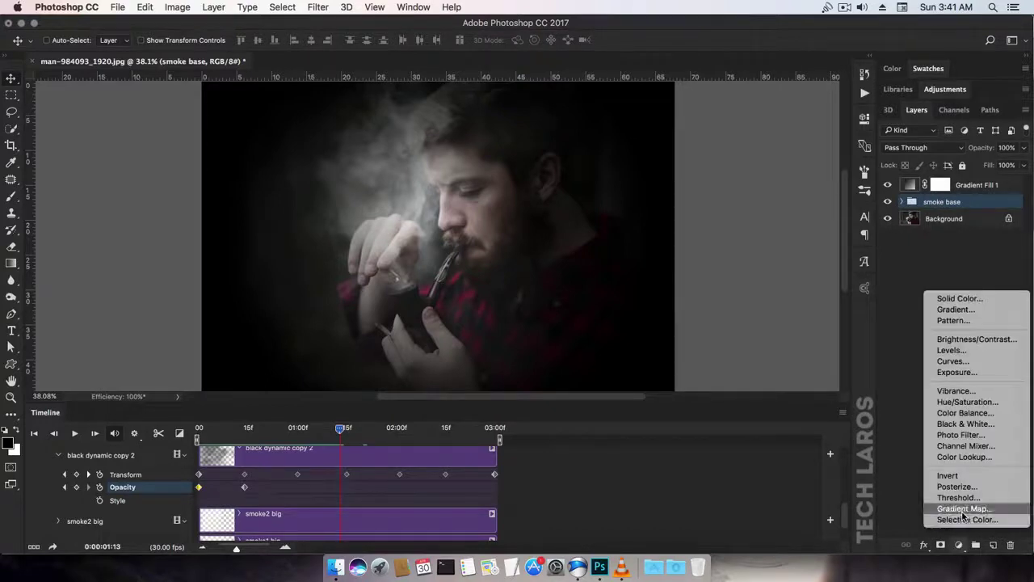
pyautogui.click(947, 515)
# Step: Try a rainbow gradient on the Gradient Map layer with the Soft Light and Overlay blending modes
pyautogui.click(832, 161)
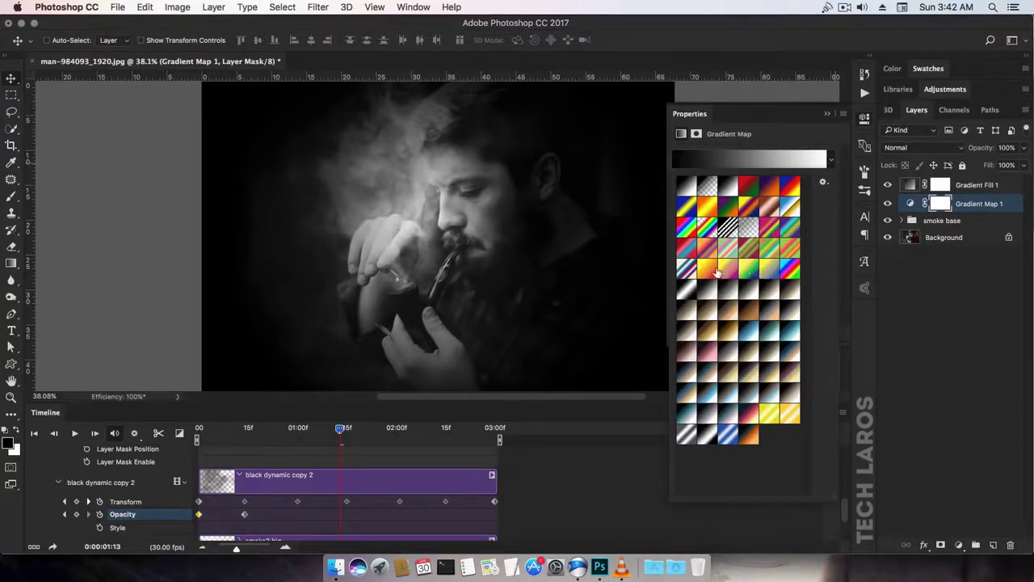
pyautogui.click(788, 273)
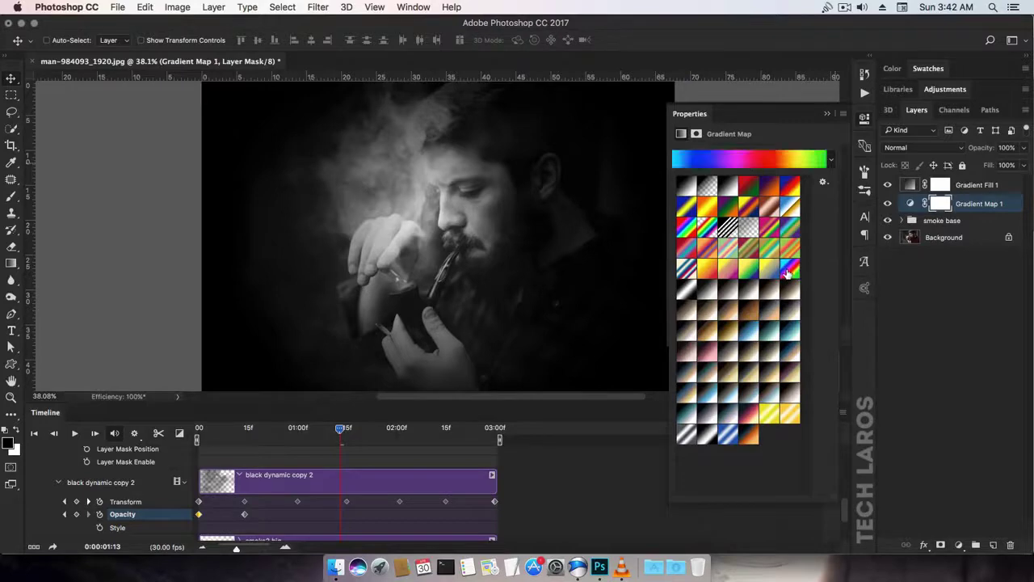
pyautogui.click(938, 148)
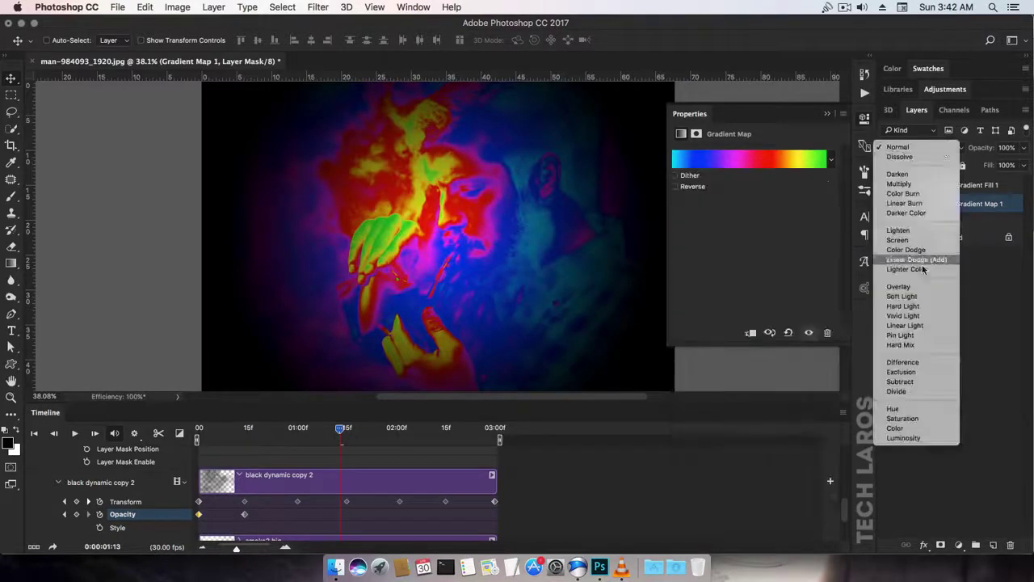
pyautogui.click(922, 296)
pyautogui.click(938, 148)
pyautogui.click(916, 280)
pyautogui.click(921, 148)
pyautogui.click(920, 116)
pyautogui.click(921, 147)
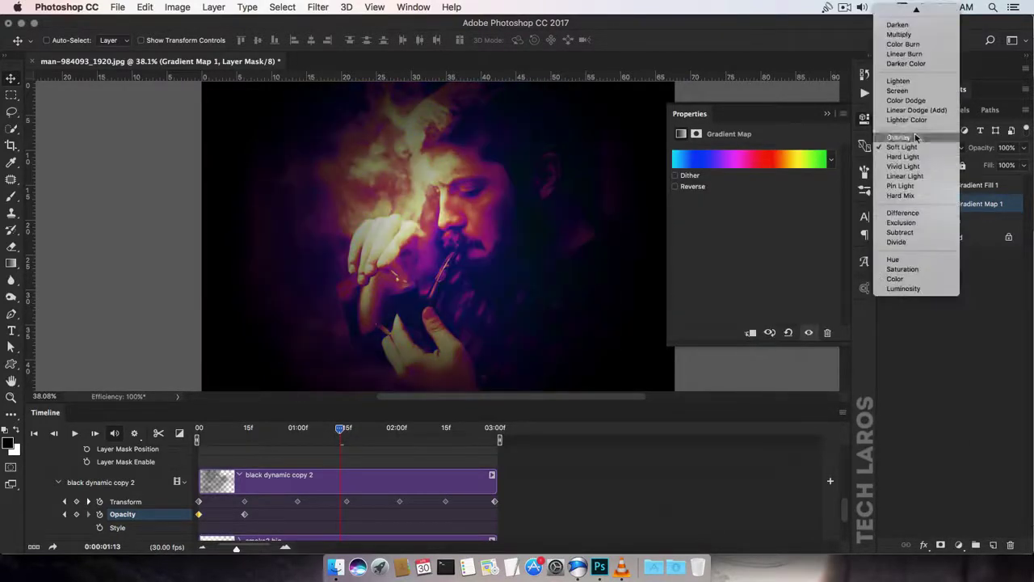
pyautogui.click(915, 138)
# Step: Give the Gradient Map layer a dark navy, purple, coral and cream gradient with Color blending, and preview the animation
pyautogui.click(831, 159)
pyautogui.click(735, 234)
pyautogui.click(783, 135)
pyautogui.click(921, 147)
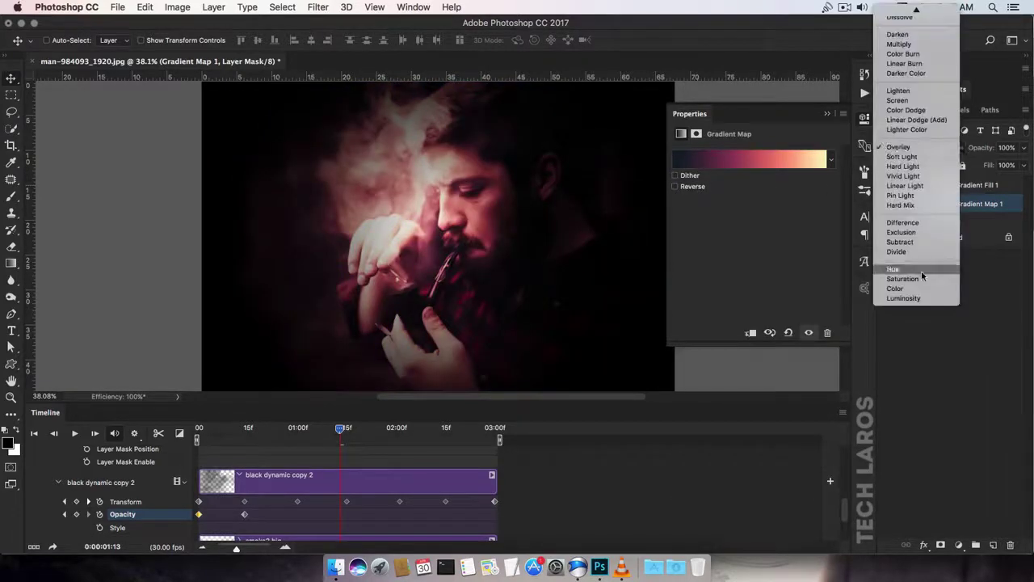
pyautogui.click(913, 267)
pyautogui.click(74, 433)
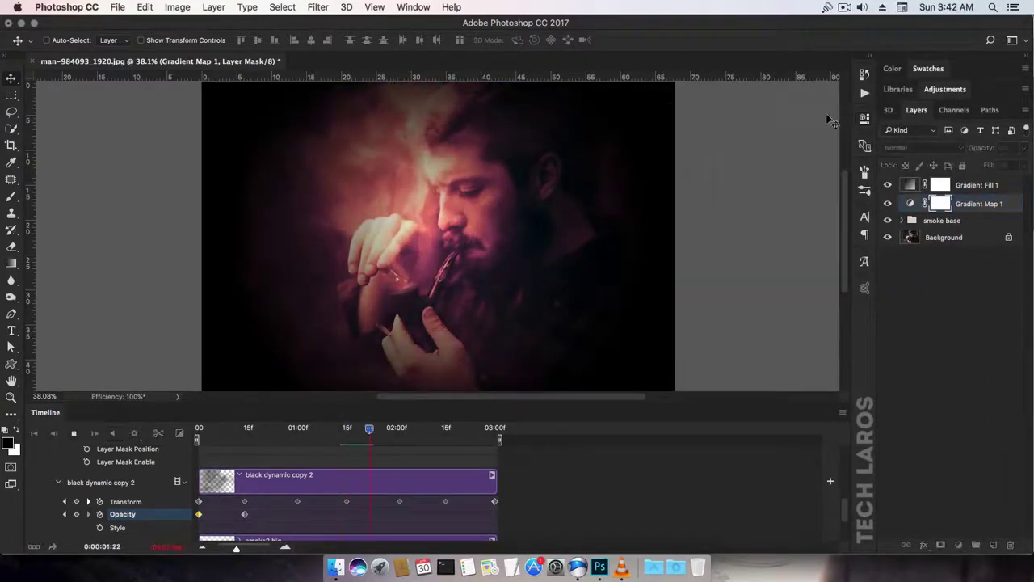
pyautogui.press('space')
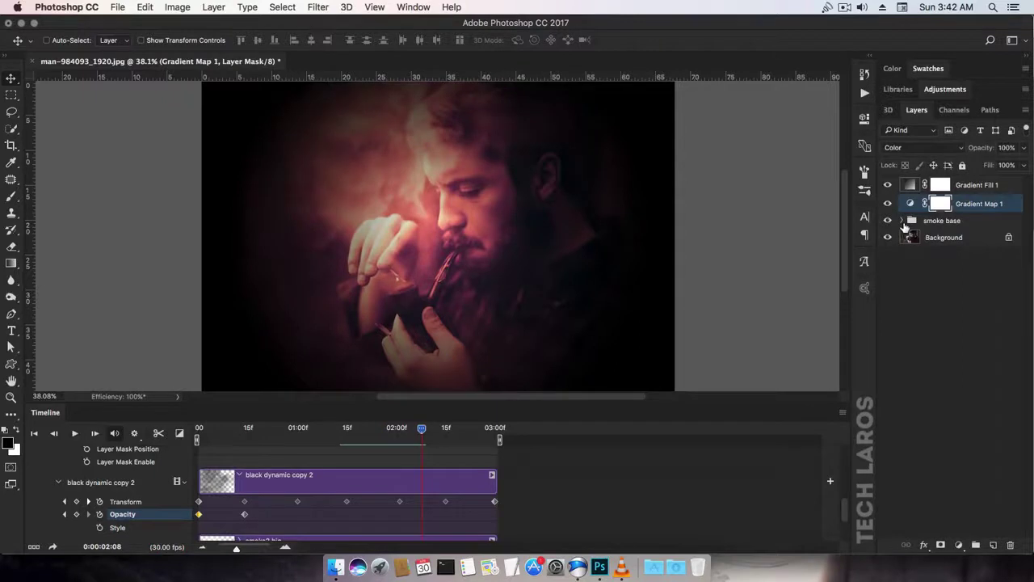
# Step: Render all frames to the H.264 video animated-smoke.mp4 using the YouTube HD 720p 29.97 preset
pyautogui.click(843, 413)
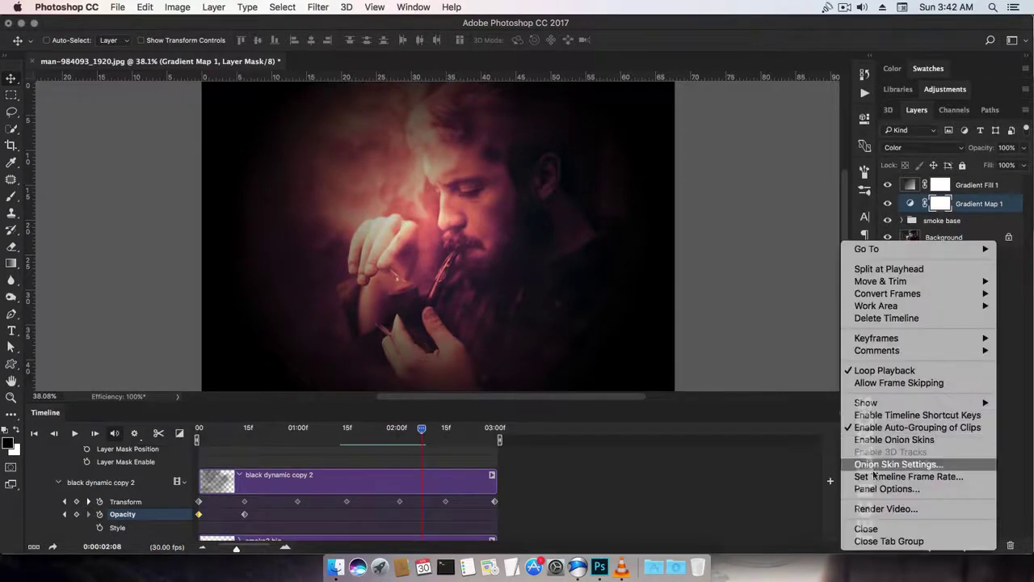
pyautogui.click(881, 507)
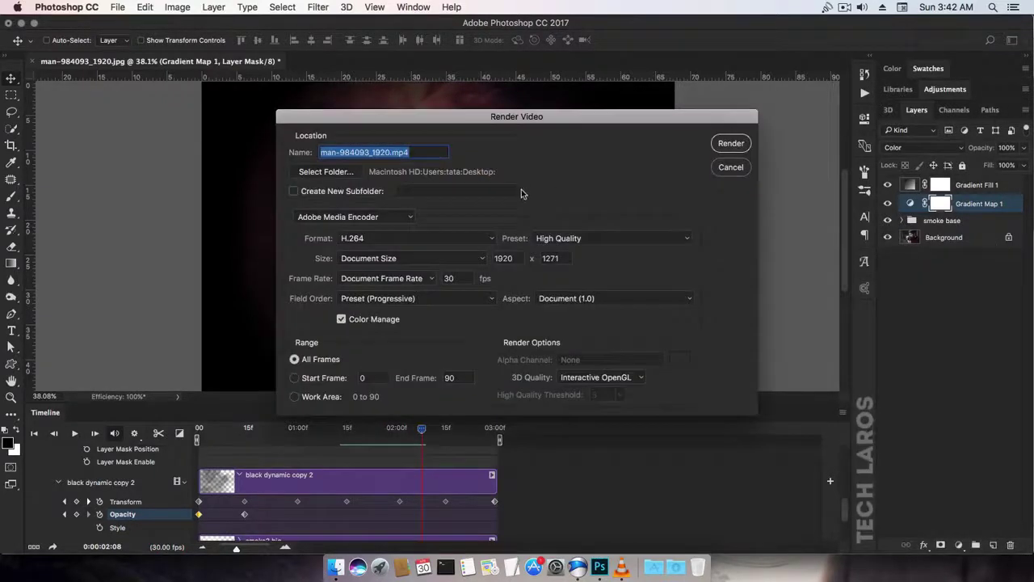
pyautogui.write('animated-smoke')
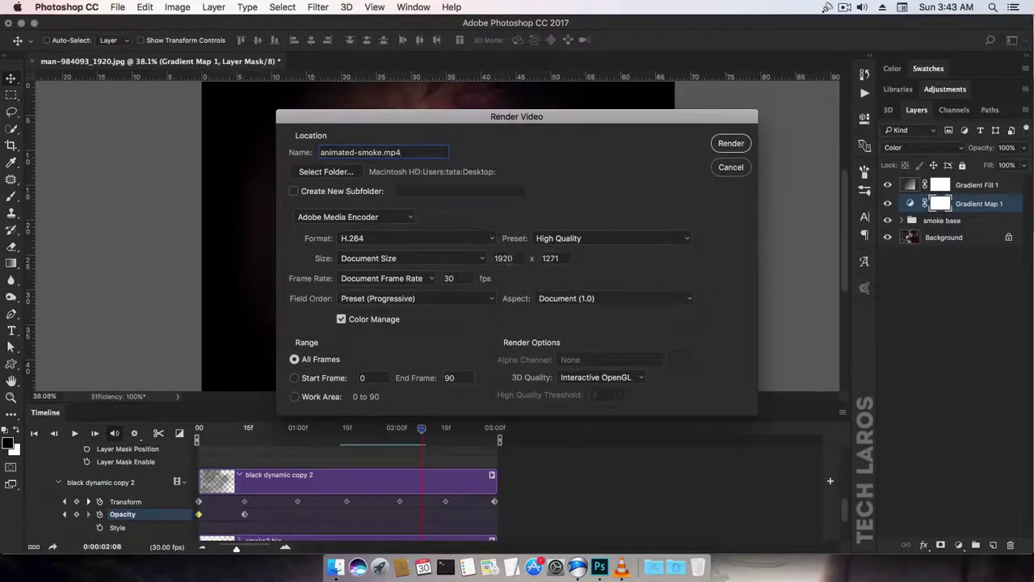
pyautogui.click(594, 238)
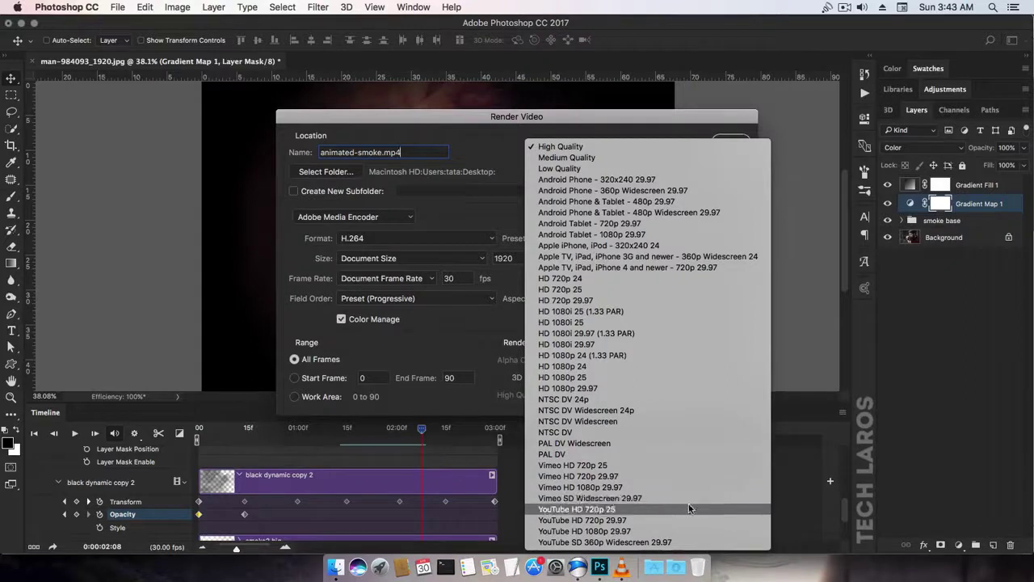
pyautogui.click(608, 520)
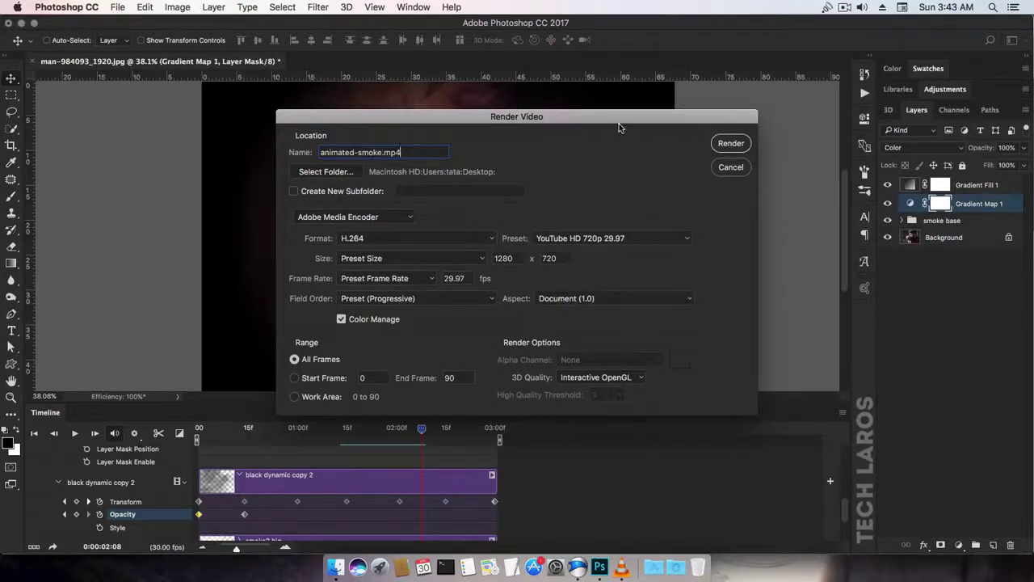
pyautogui.click(729, 144)
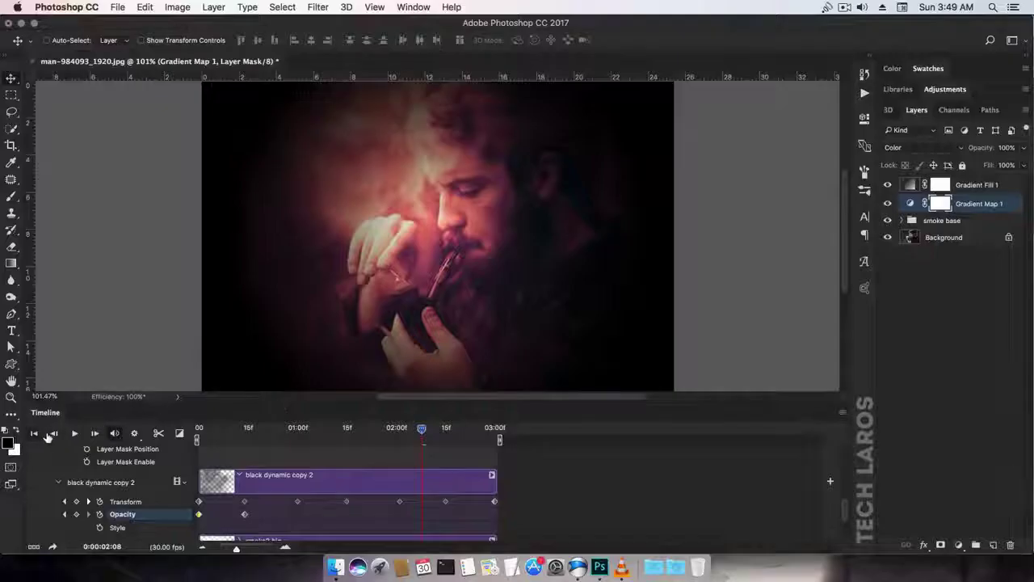
# Step: Play the color-graded smoke animation to review the finished effect, and stop the playback
pyautogui.click(75, 433)
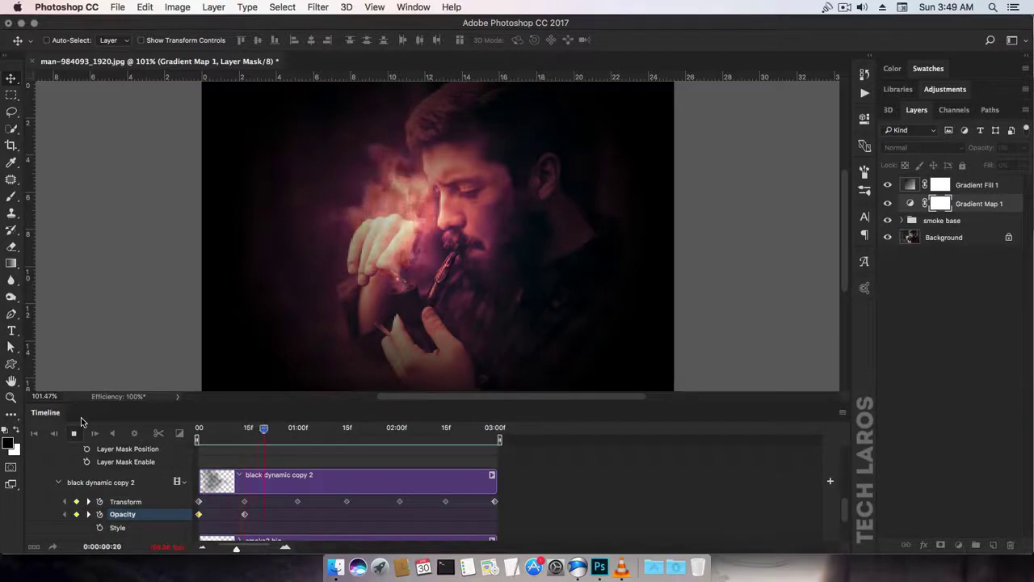
pyautogui.press('space')
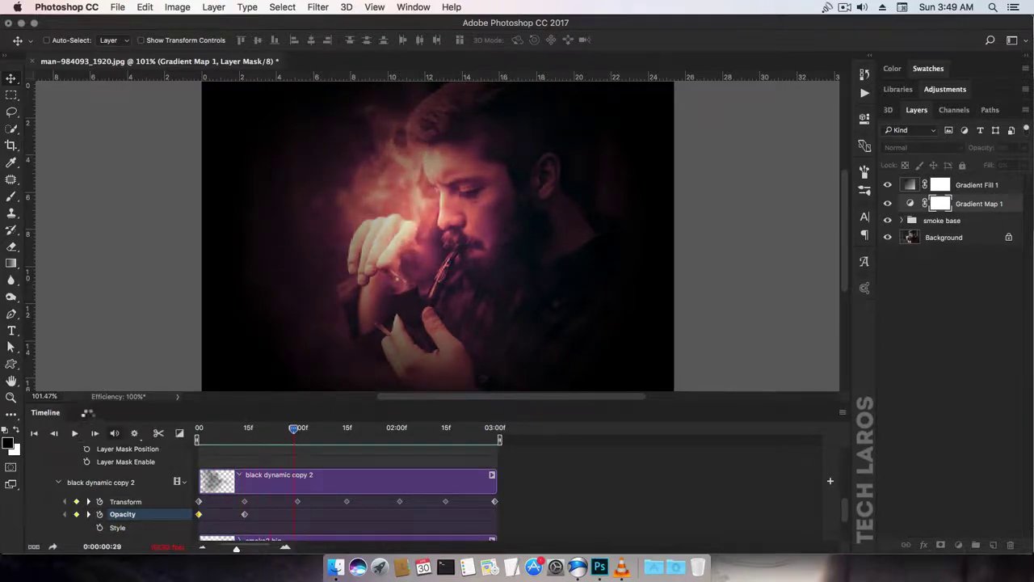